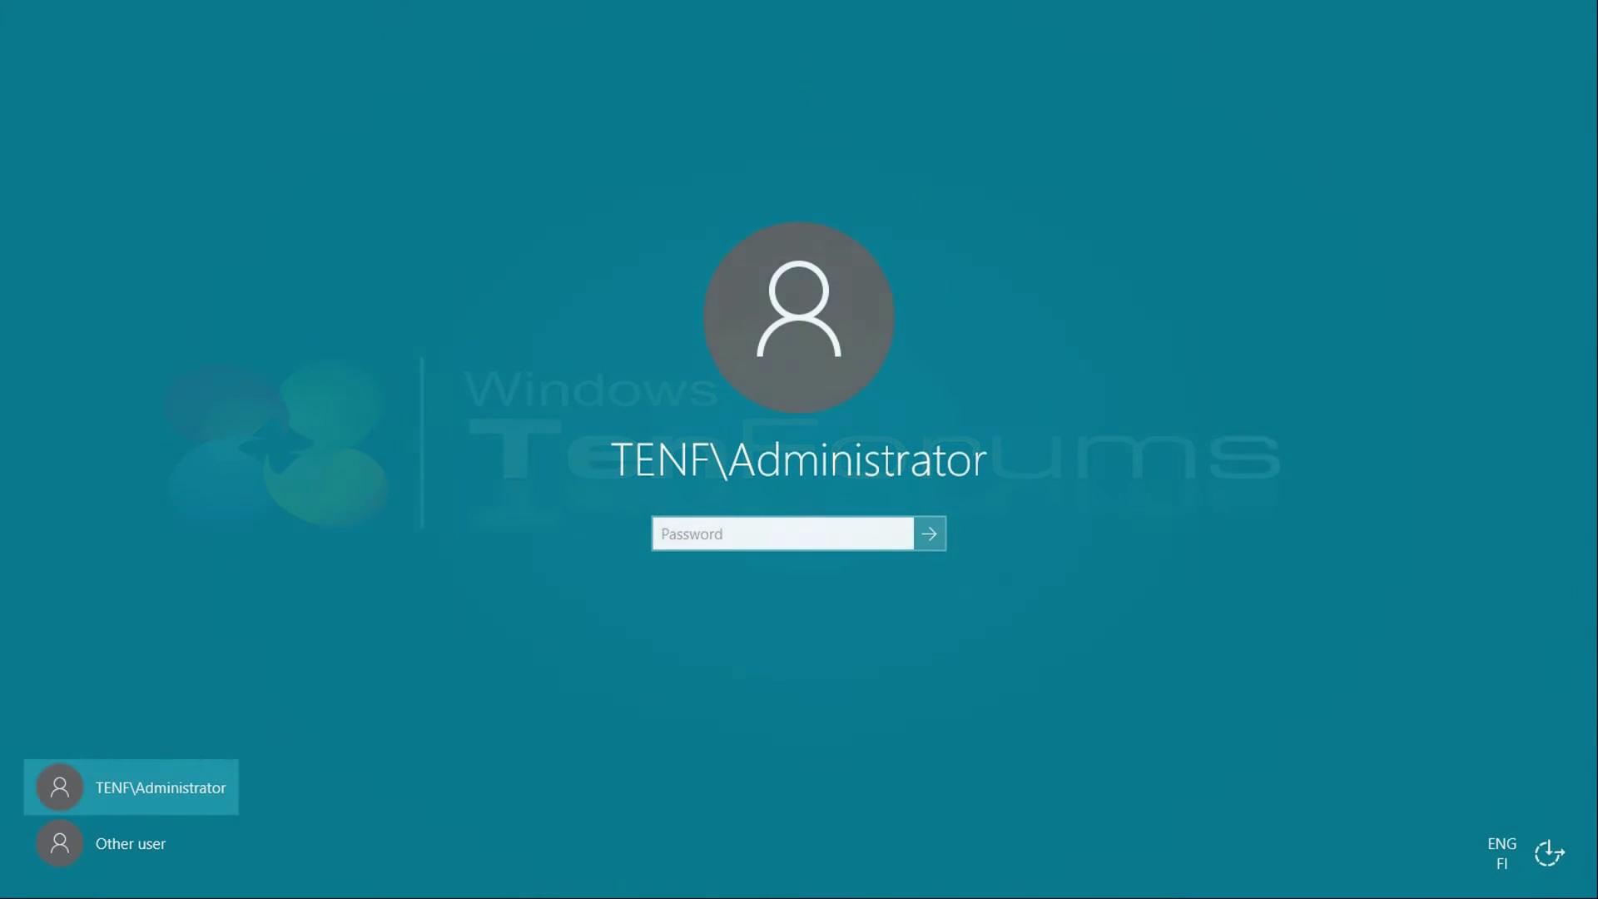
Sign in as the domain administrator by entering the account password.
text(•••••••••)
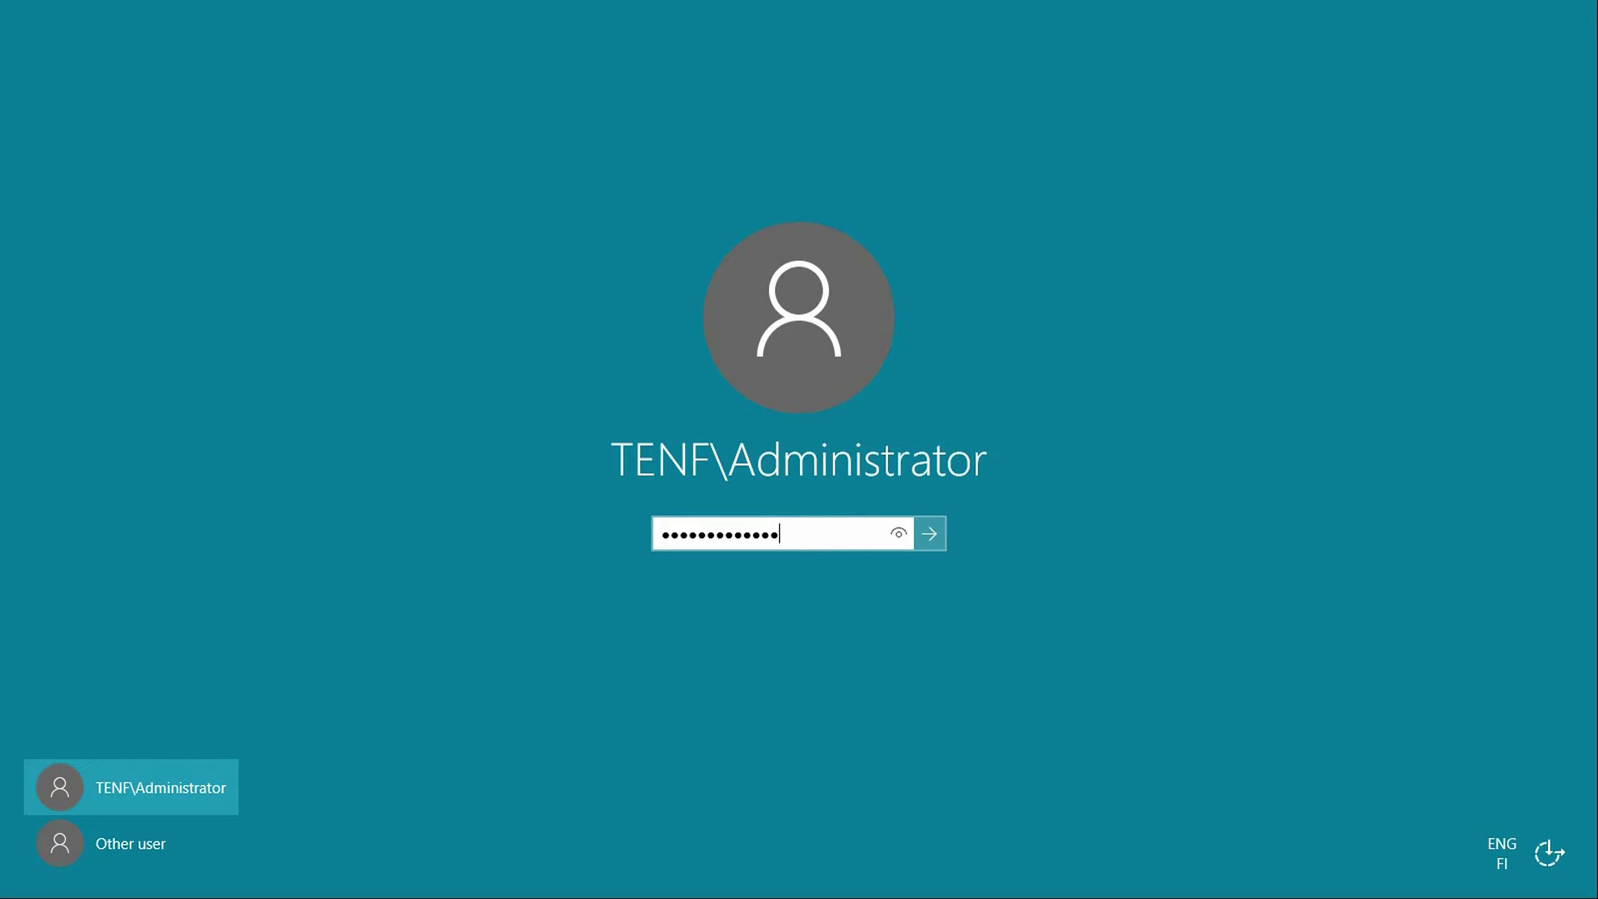
key(Return)
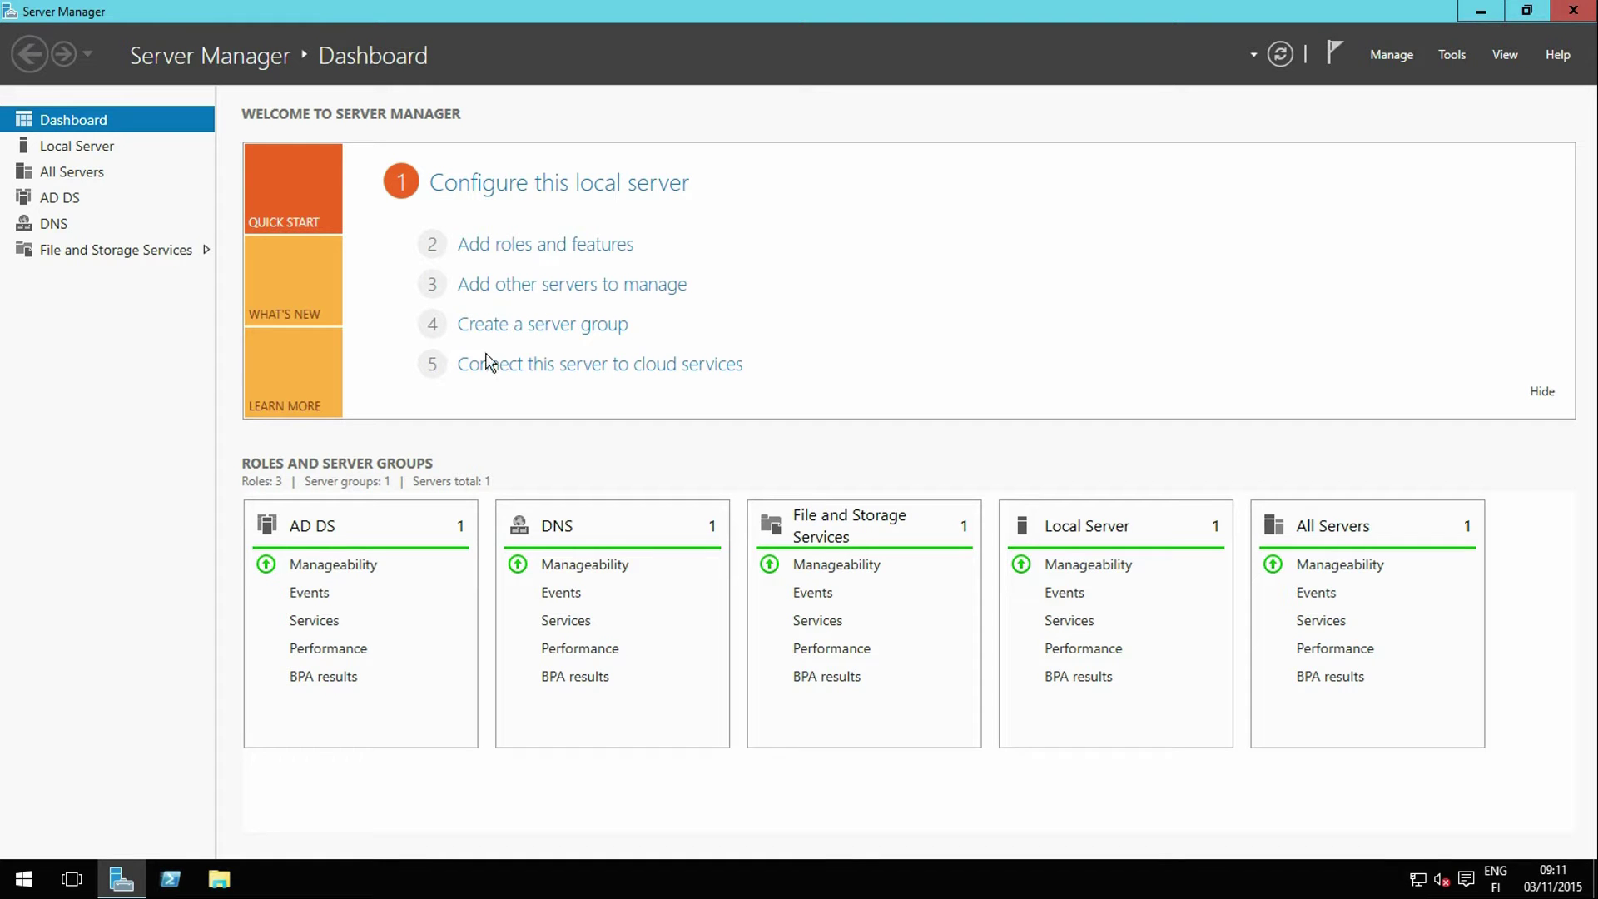
right_click(24, 876)
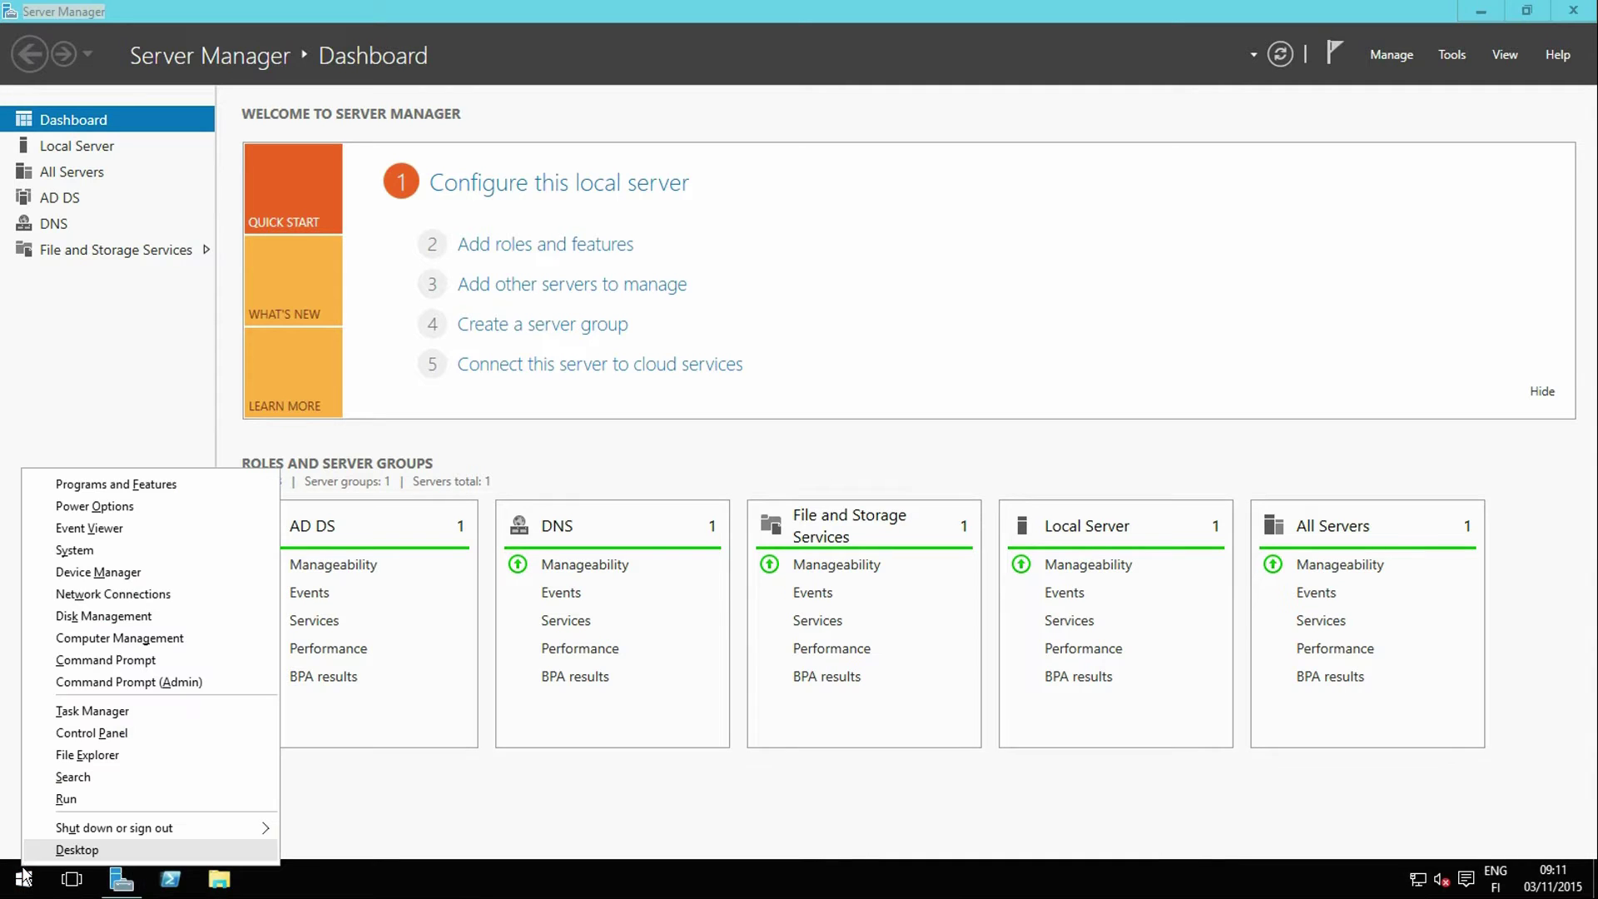
click(83, 558)
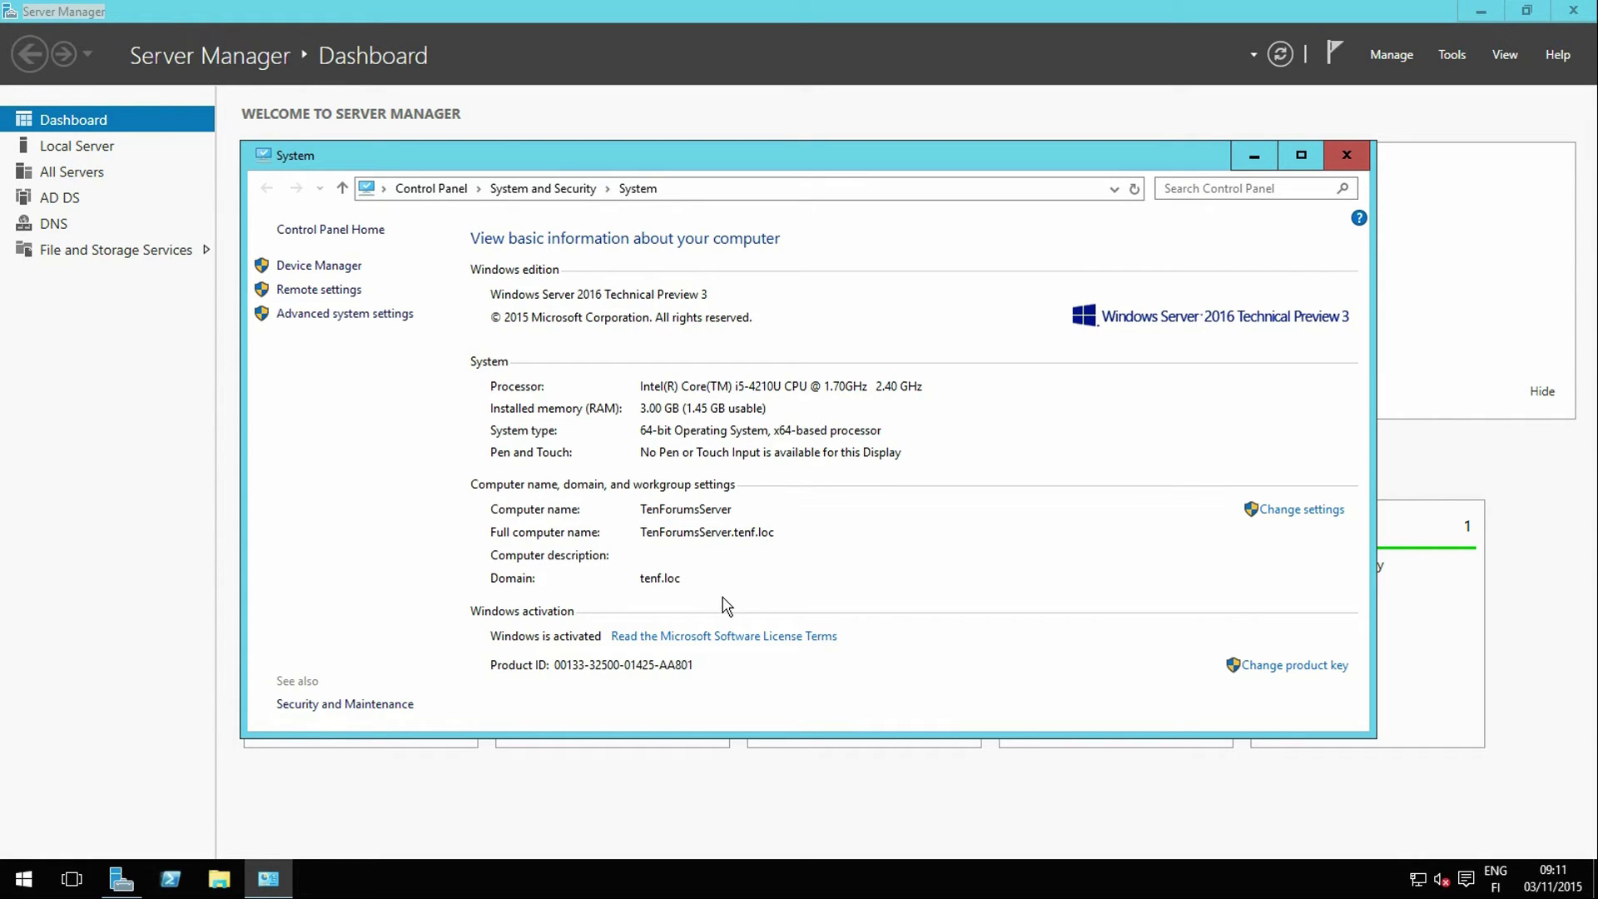
click(1342, 155)
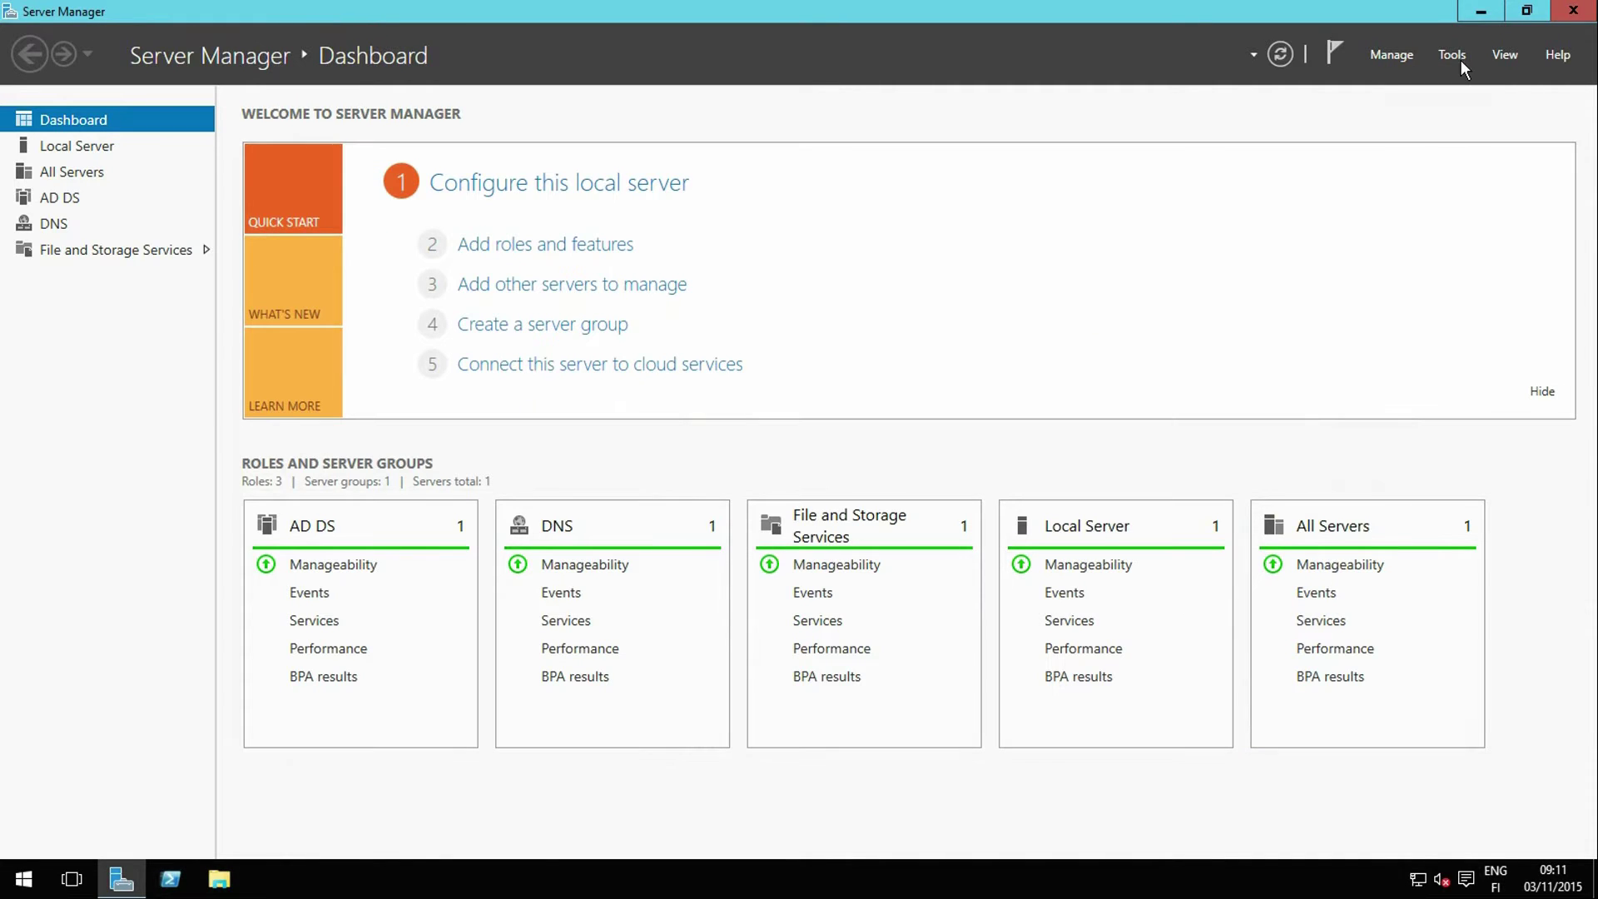
Open DNS Manager and show TENFORUMSSERVER's forward lookup zones, _msdcs.tenf.loc and tenf.loc.
click(1461, 60)
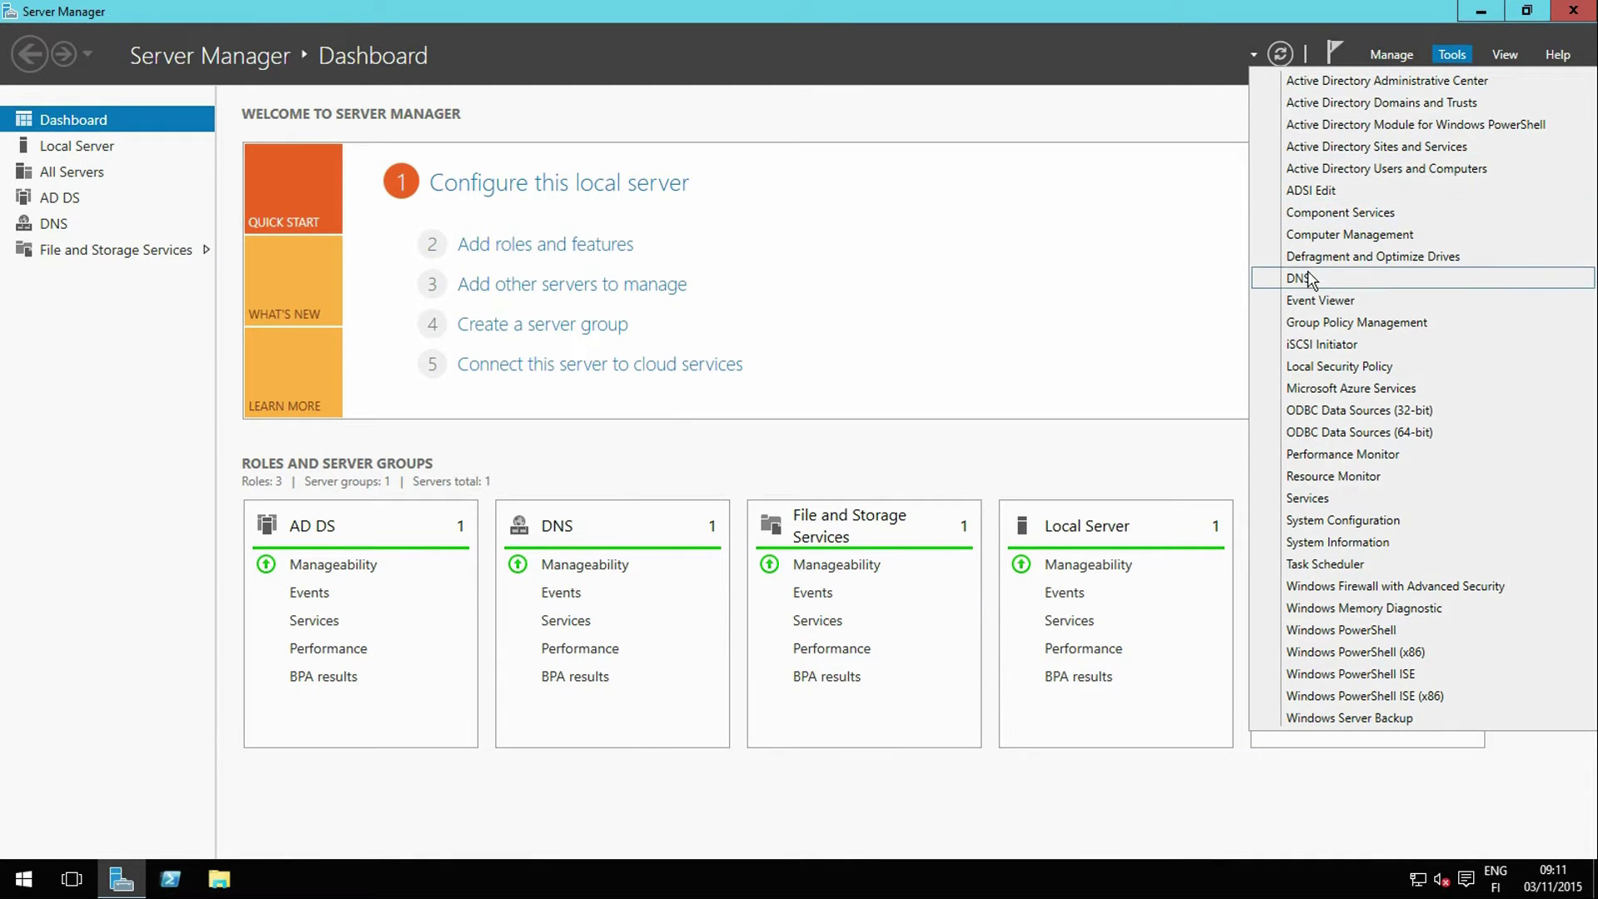
click(1358, 279)
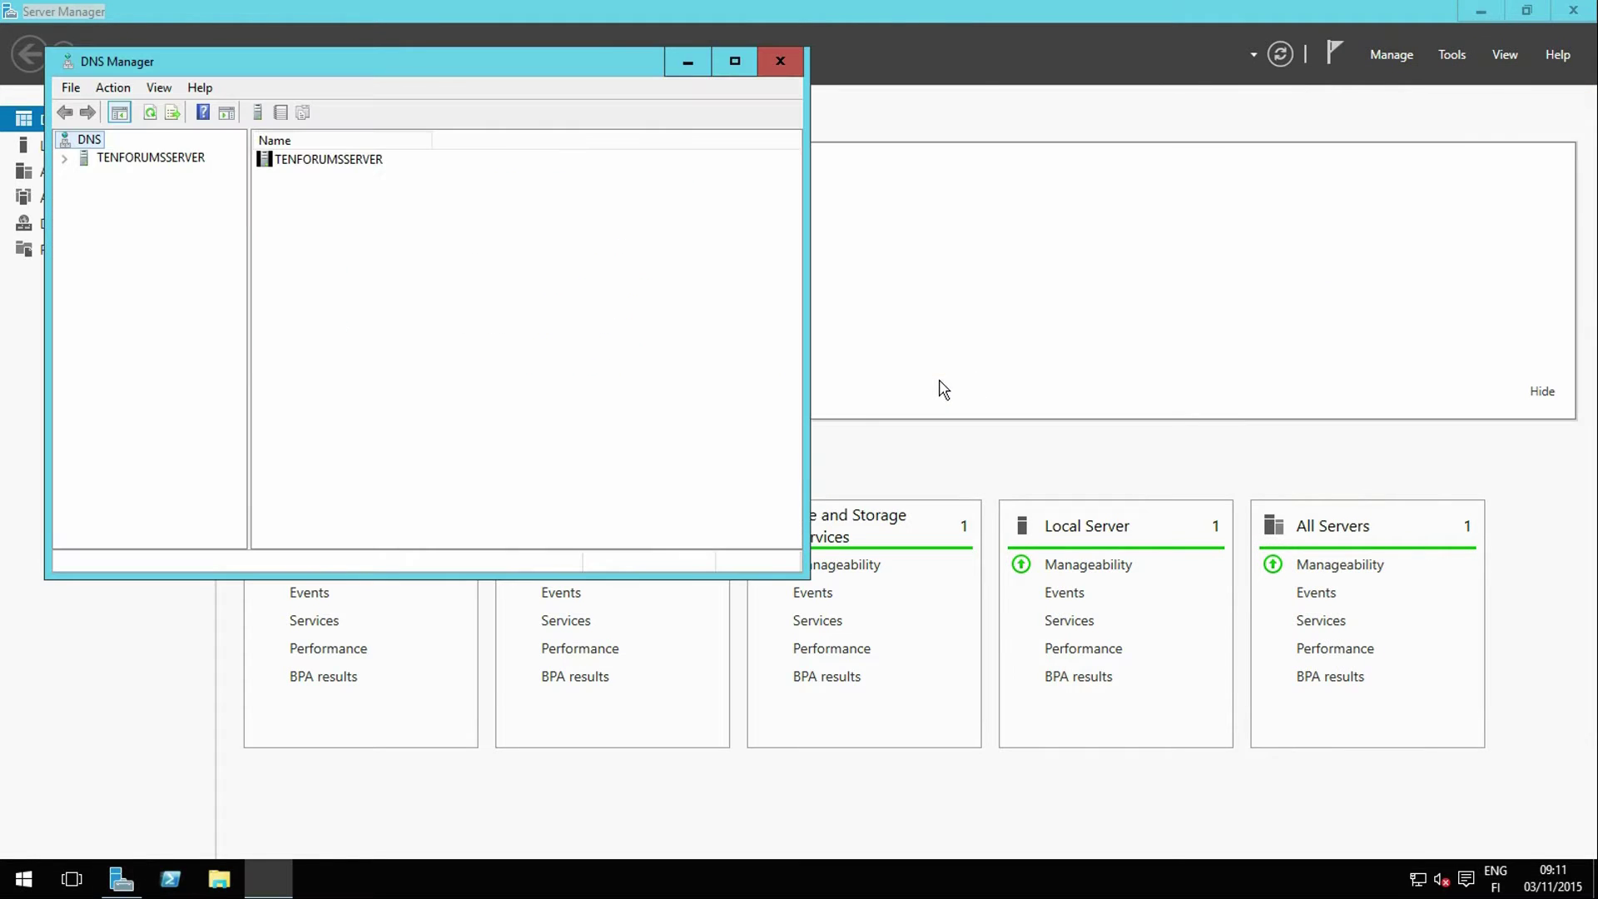
drag(428, 74, 787, 198)
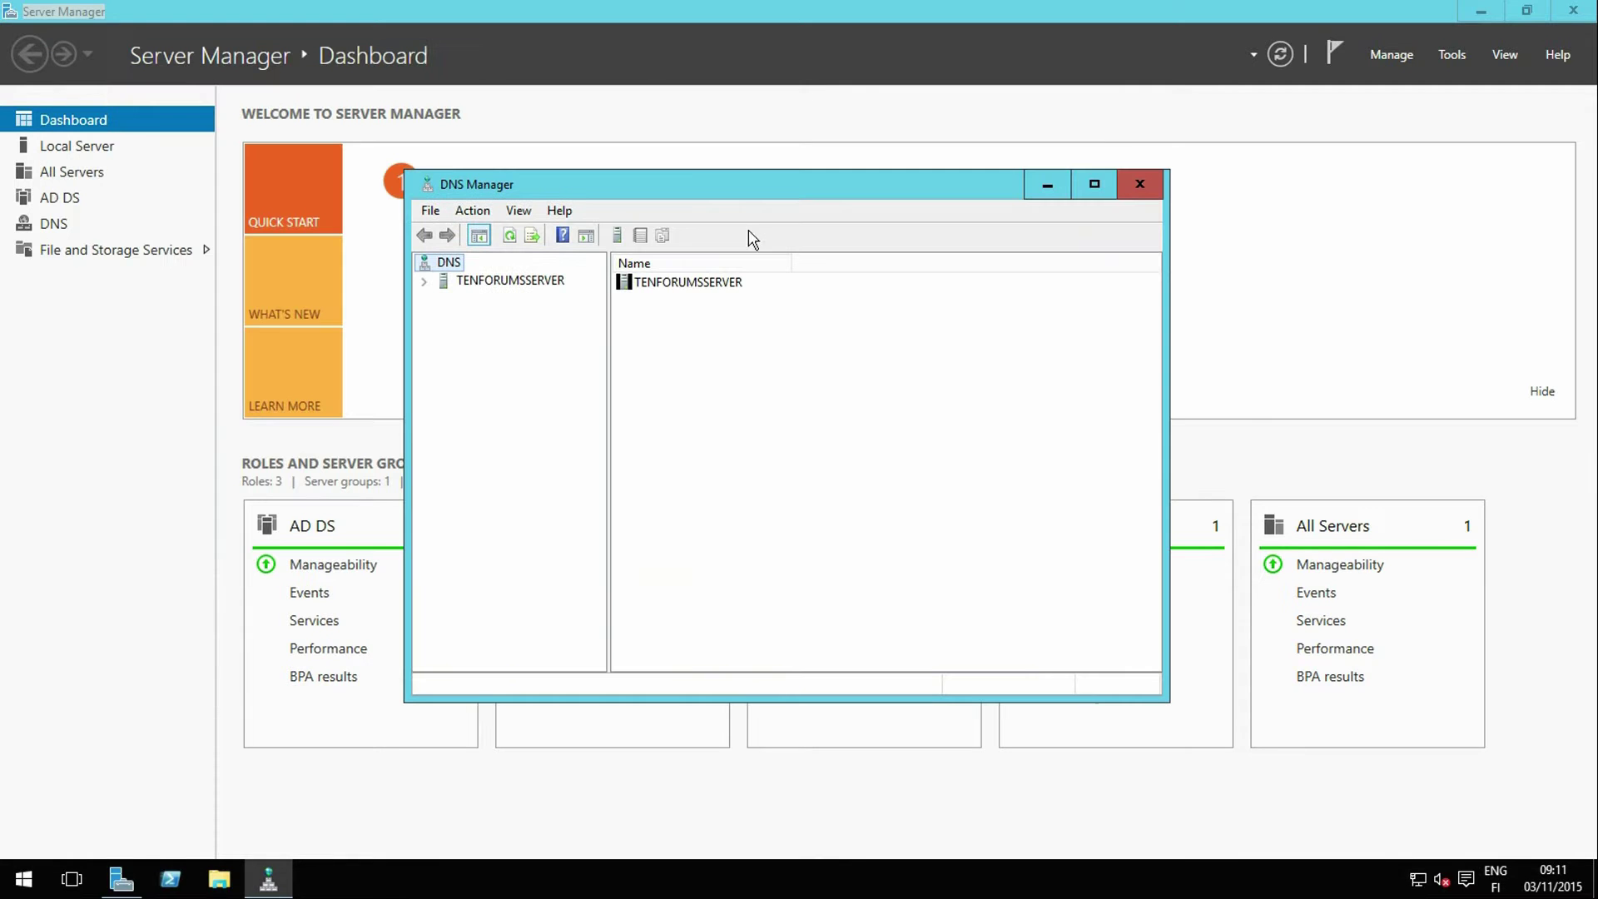
click(425, 282)
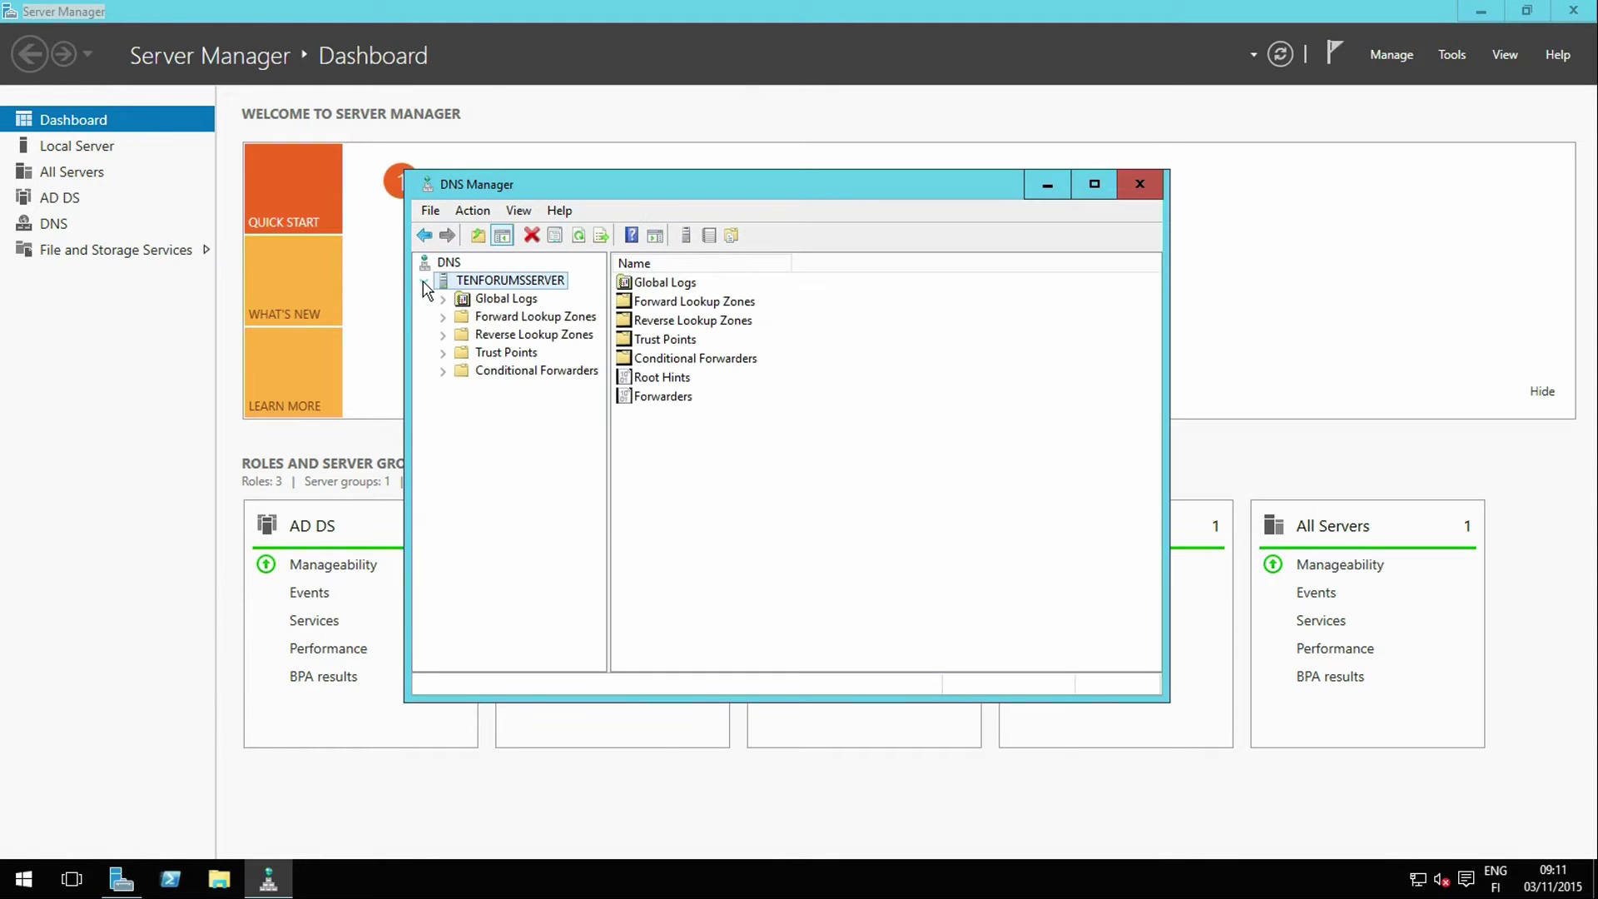
right_click(523, 319)
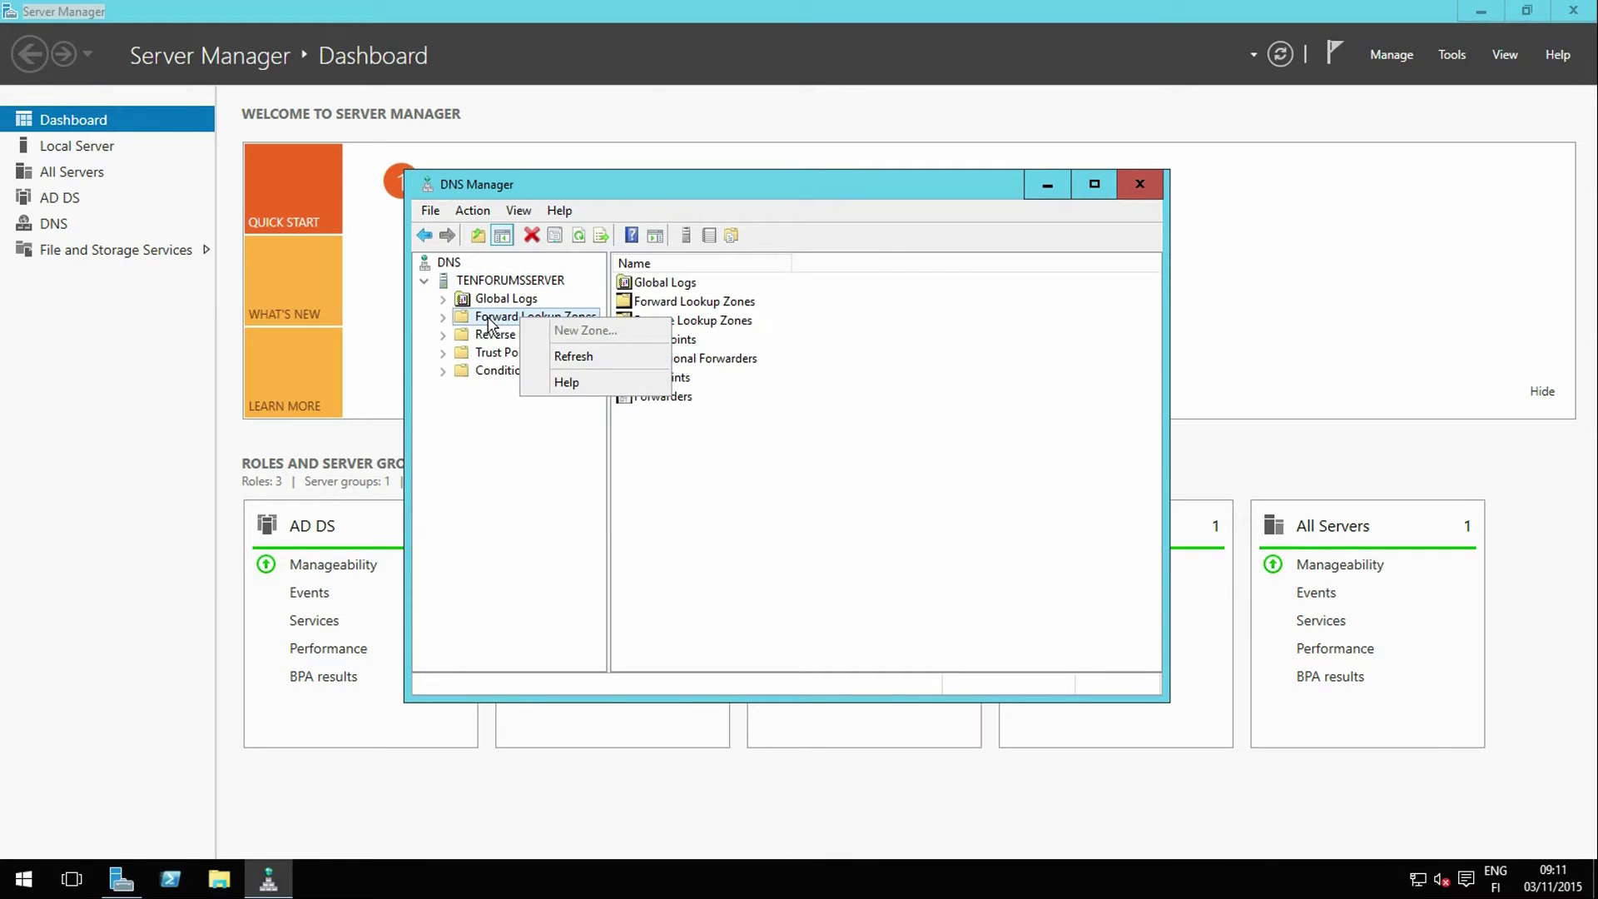
click(491, 323)
right_click(490, 324)
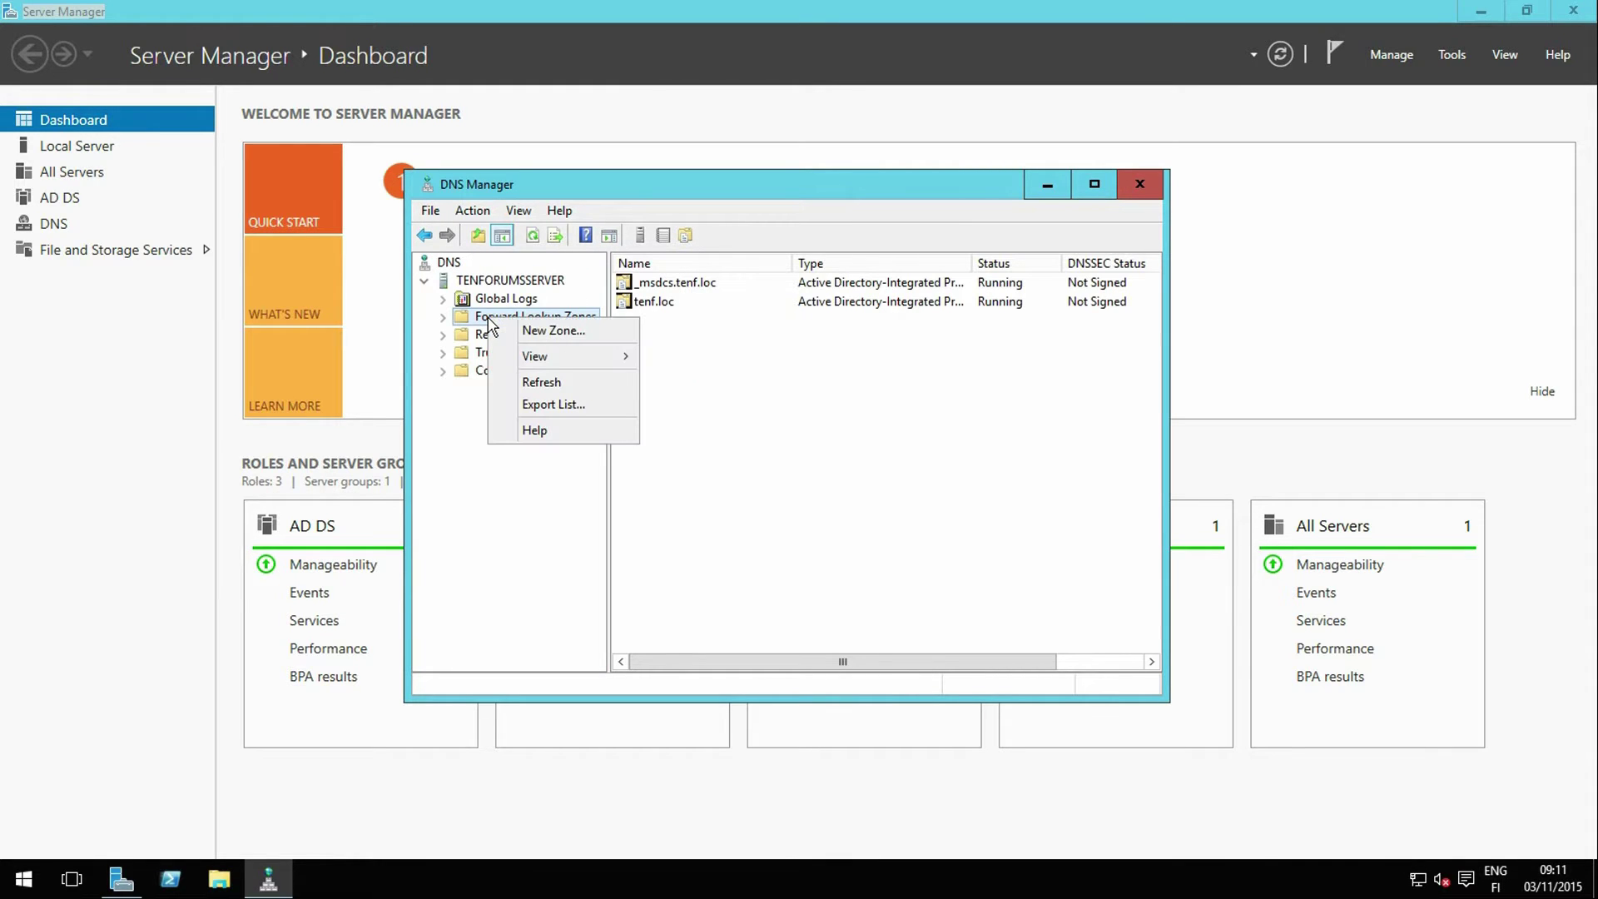
click(593, 333)
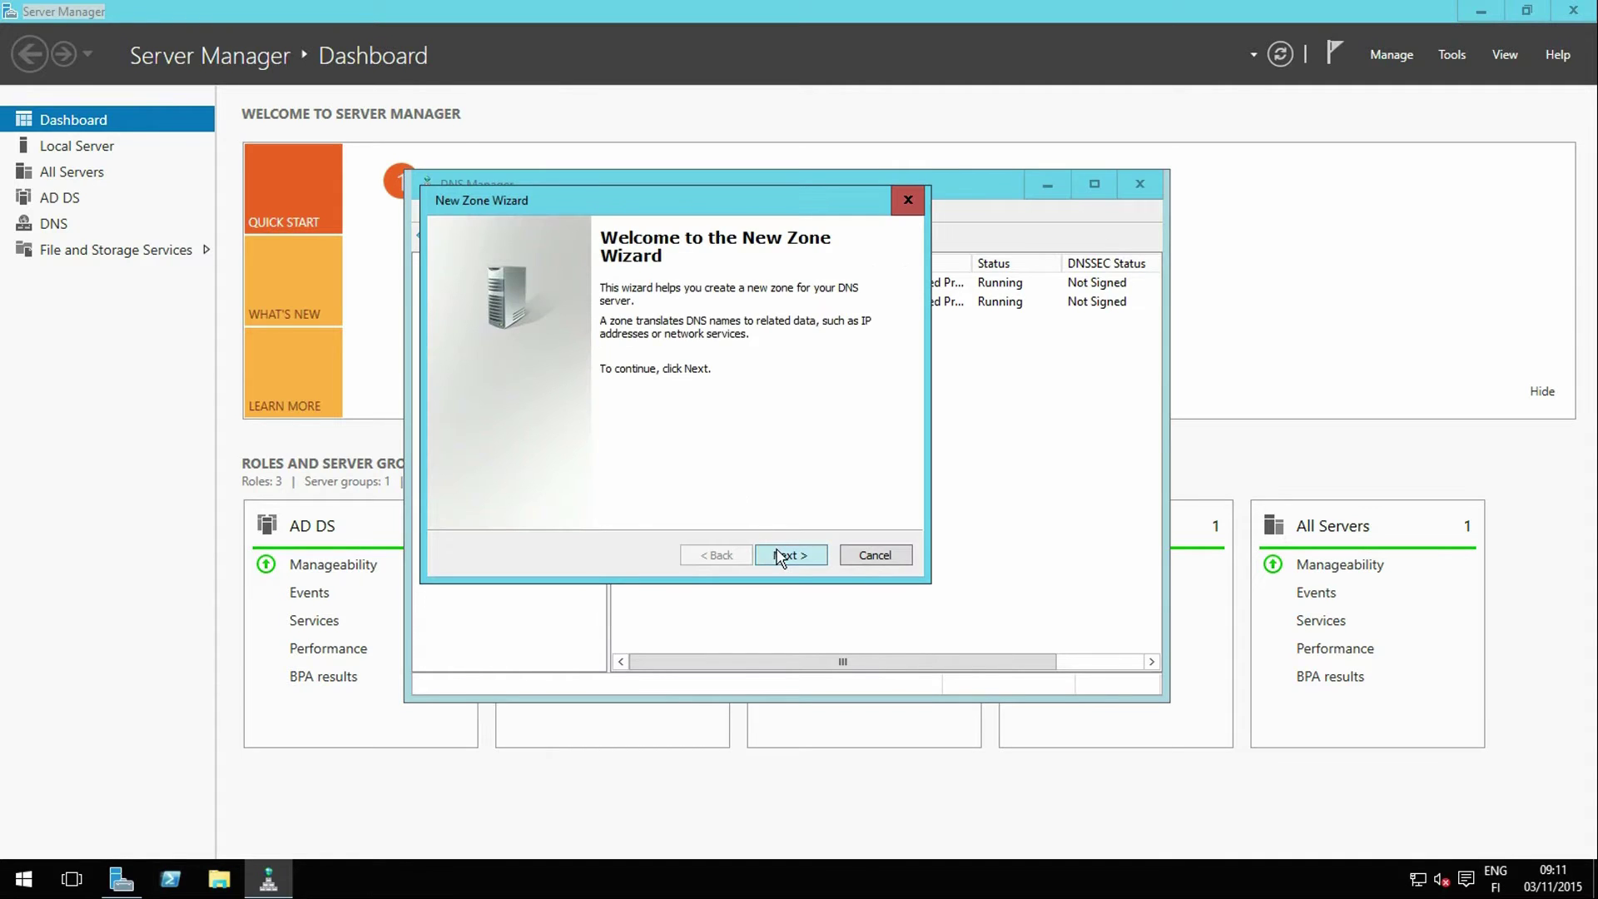
Define an Active Directory primary zone named windows10.forums, replicated to all domain DNS servers.
click(783, 556)
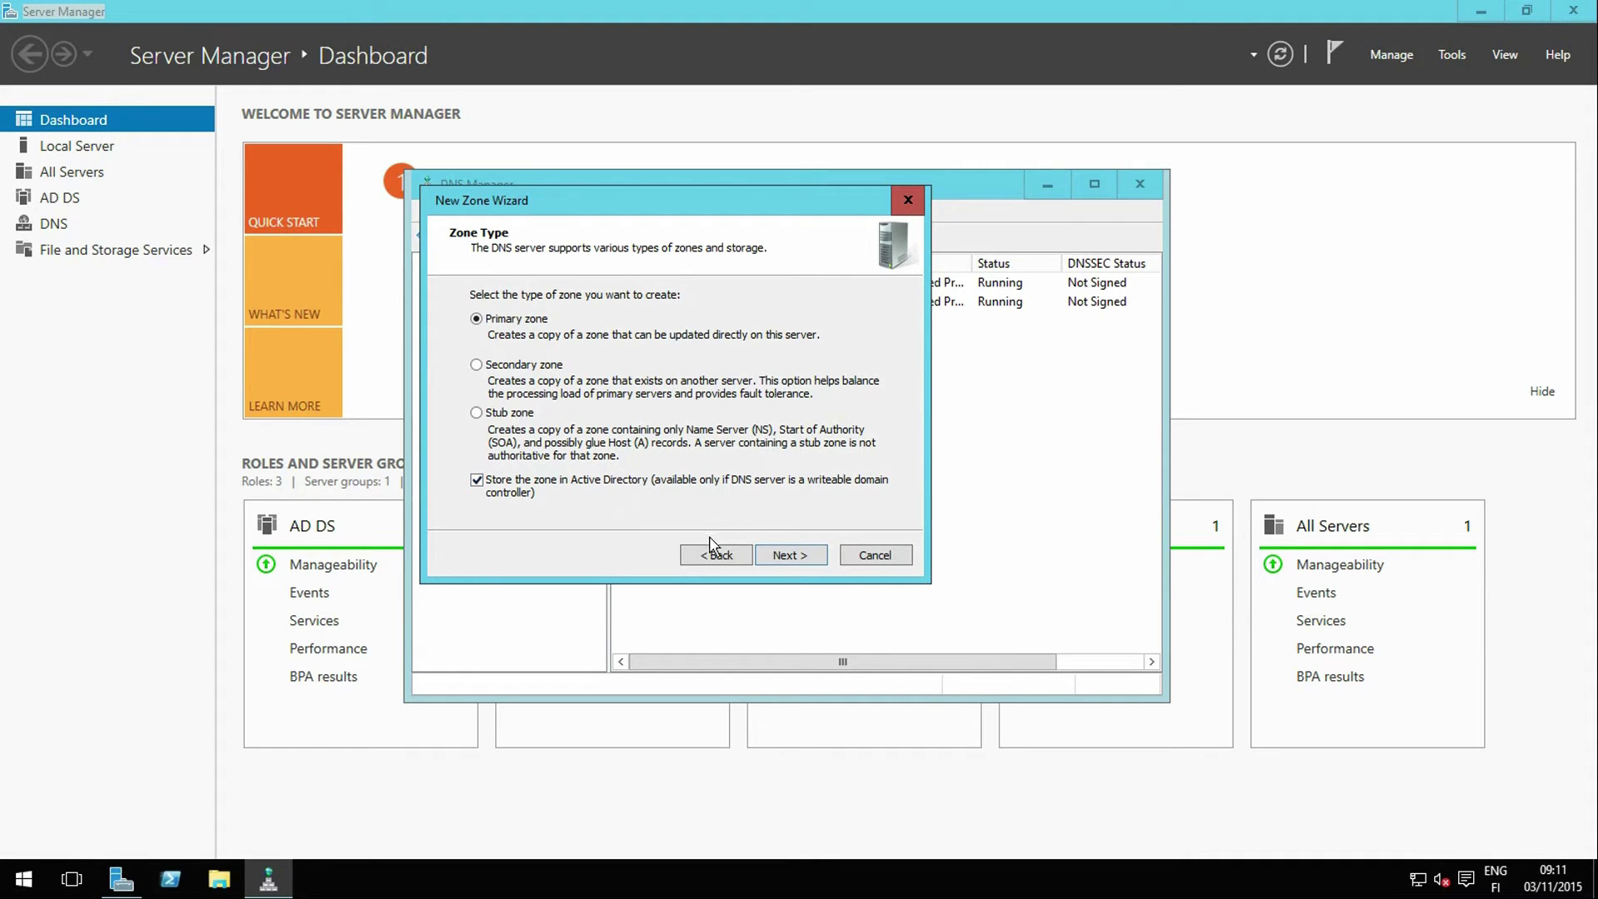
click(783, 556)
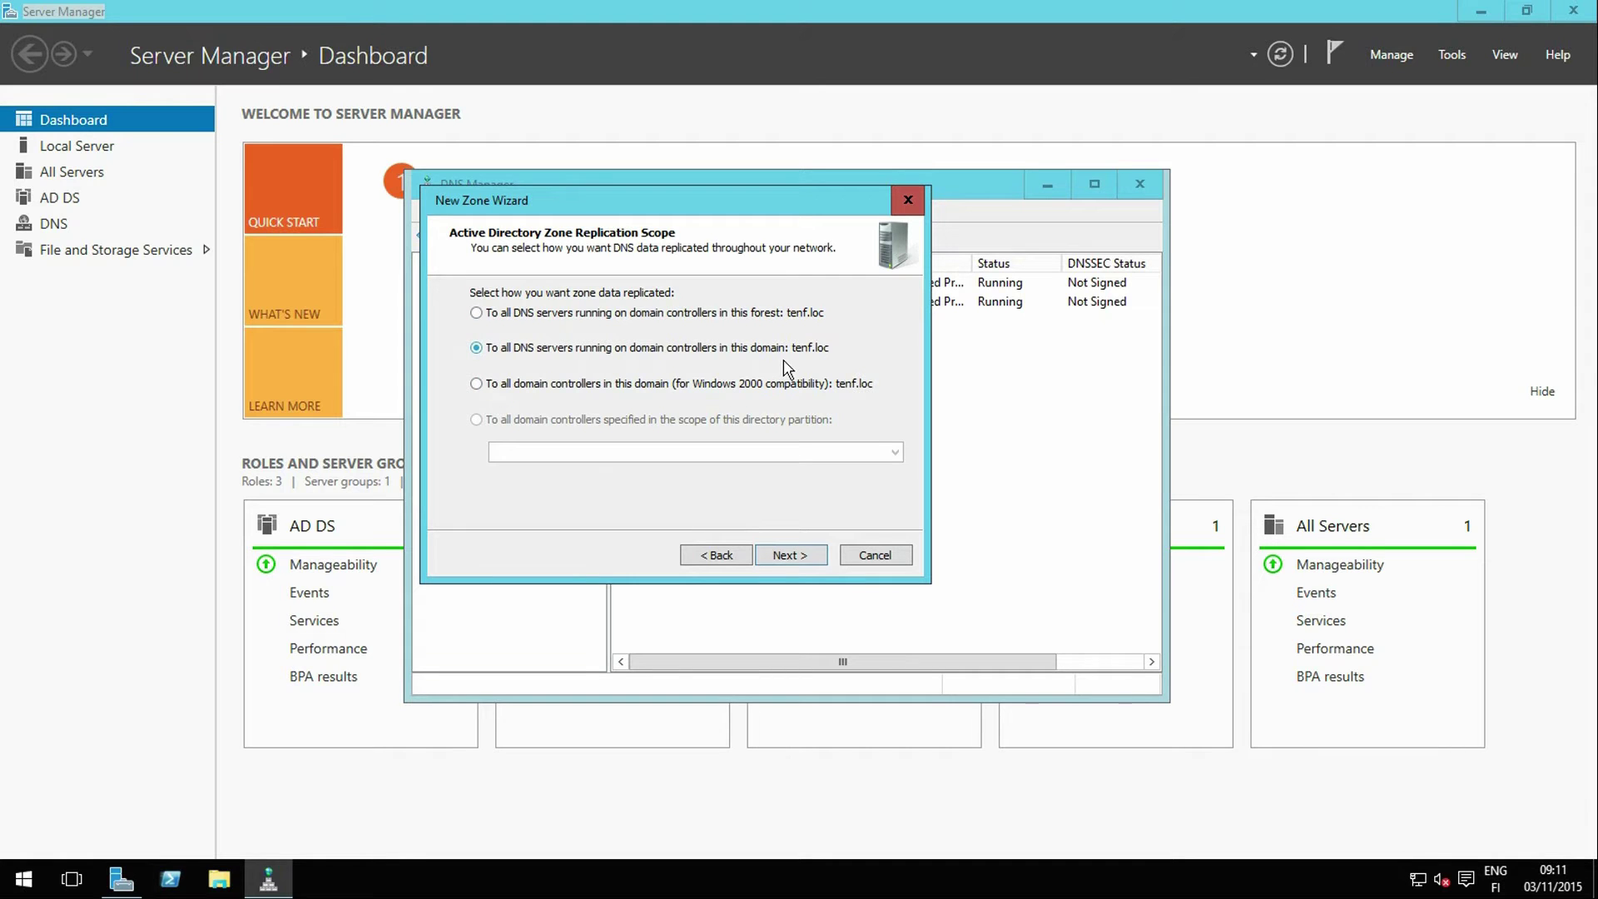
click(812, 556)
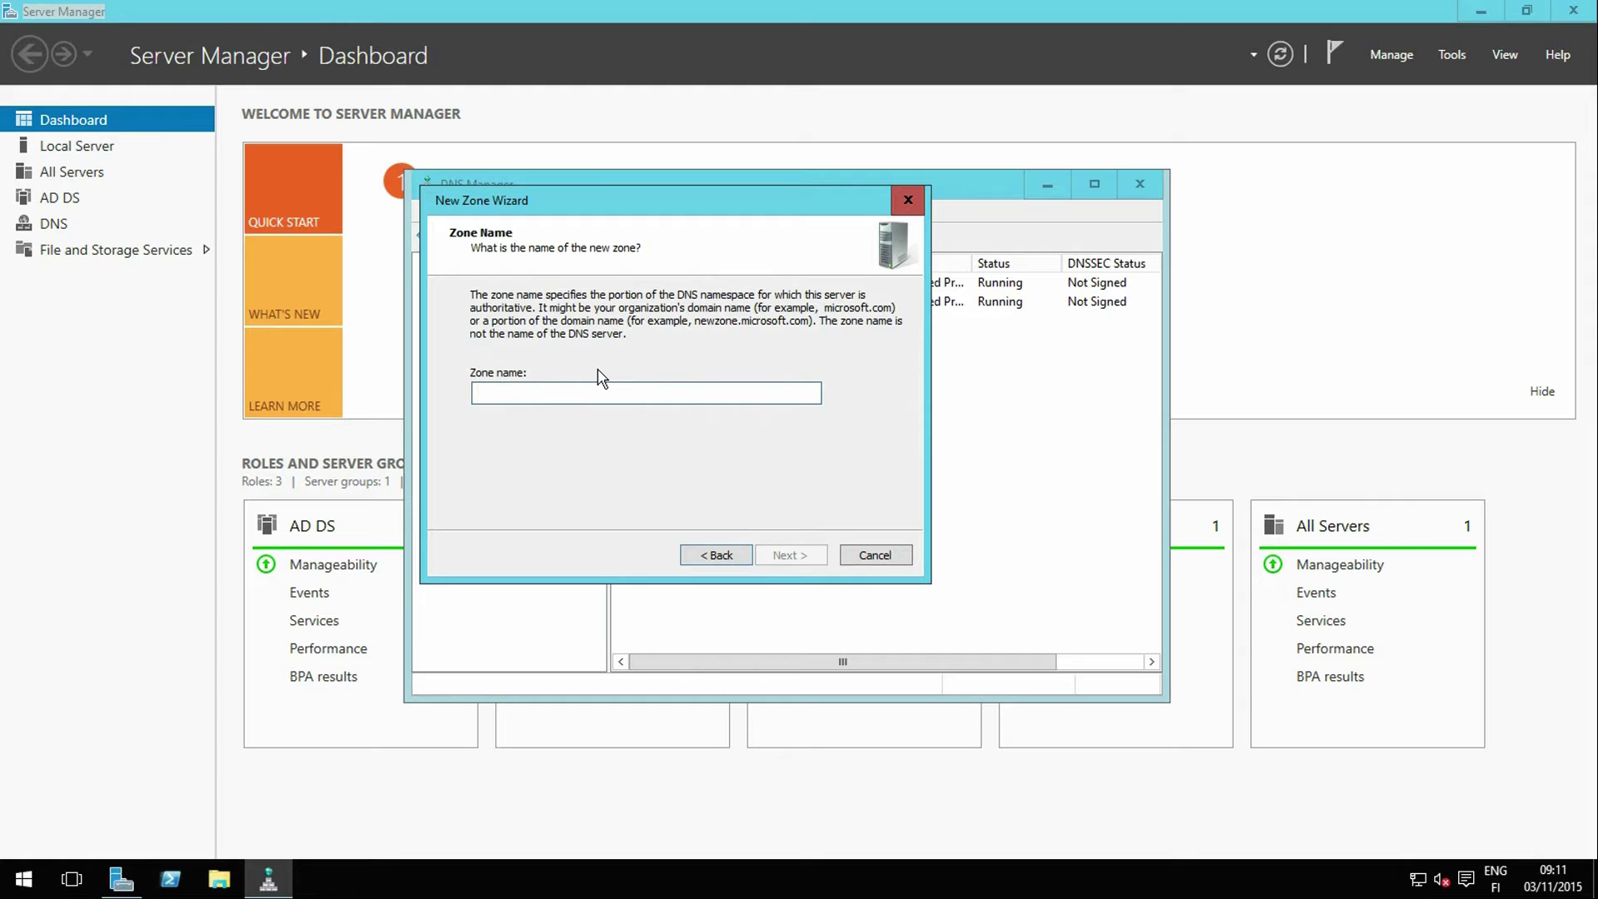
text(windows10.forums)
drag(585, 392, 453, 388)
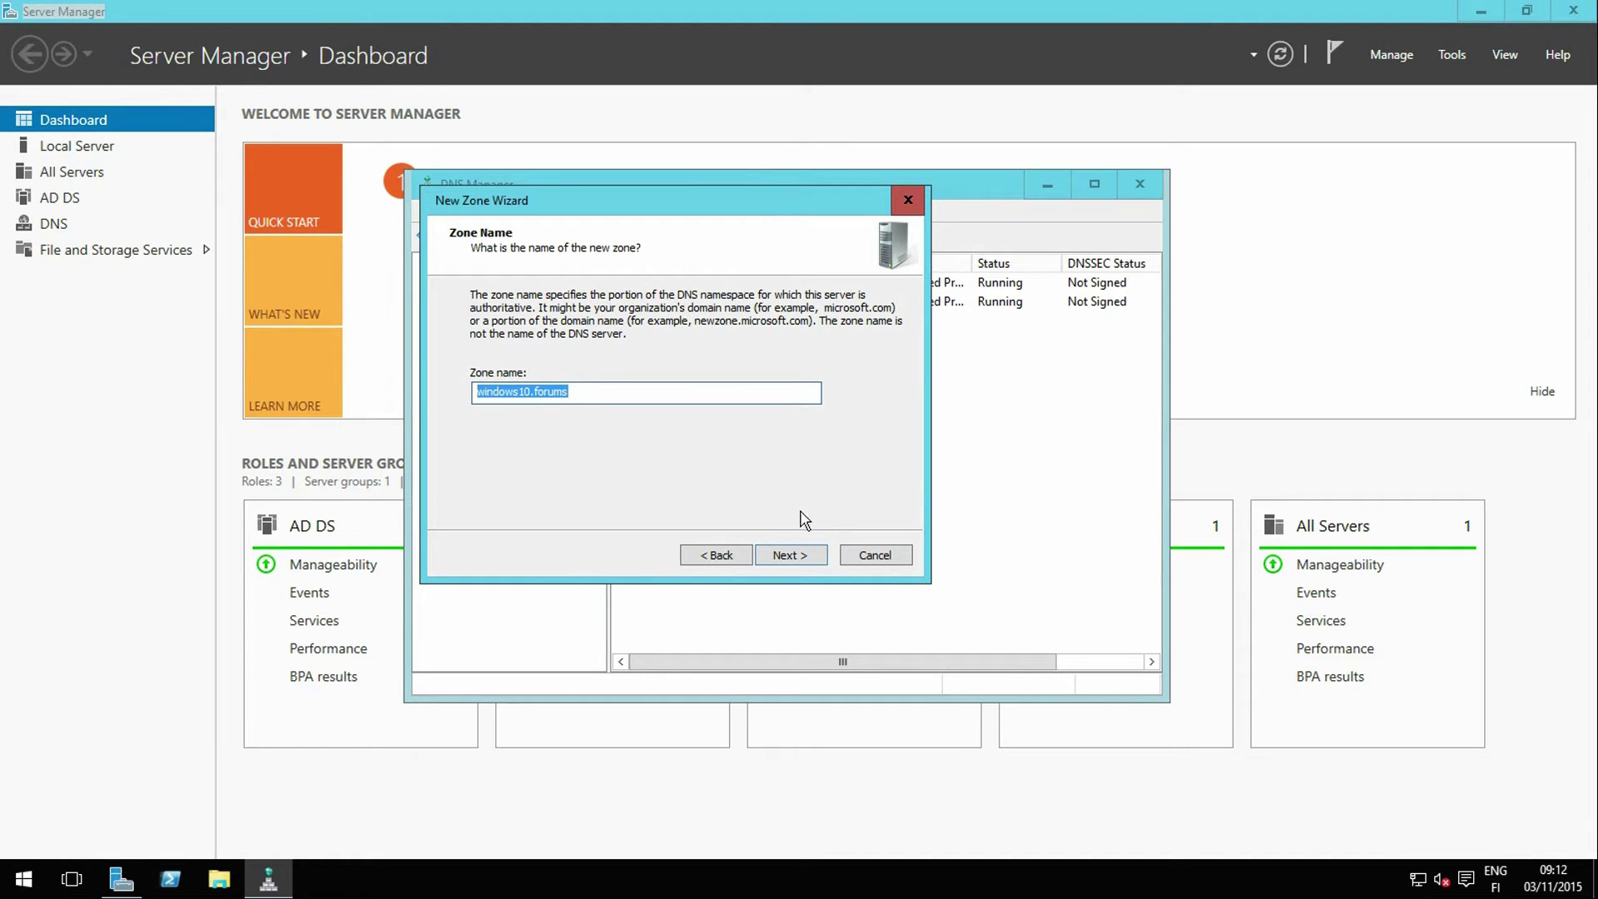
click(814, 563)
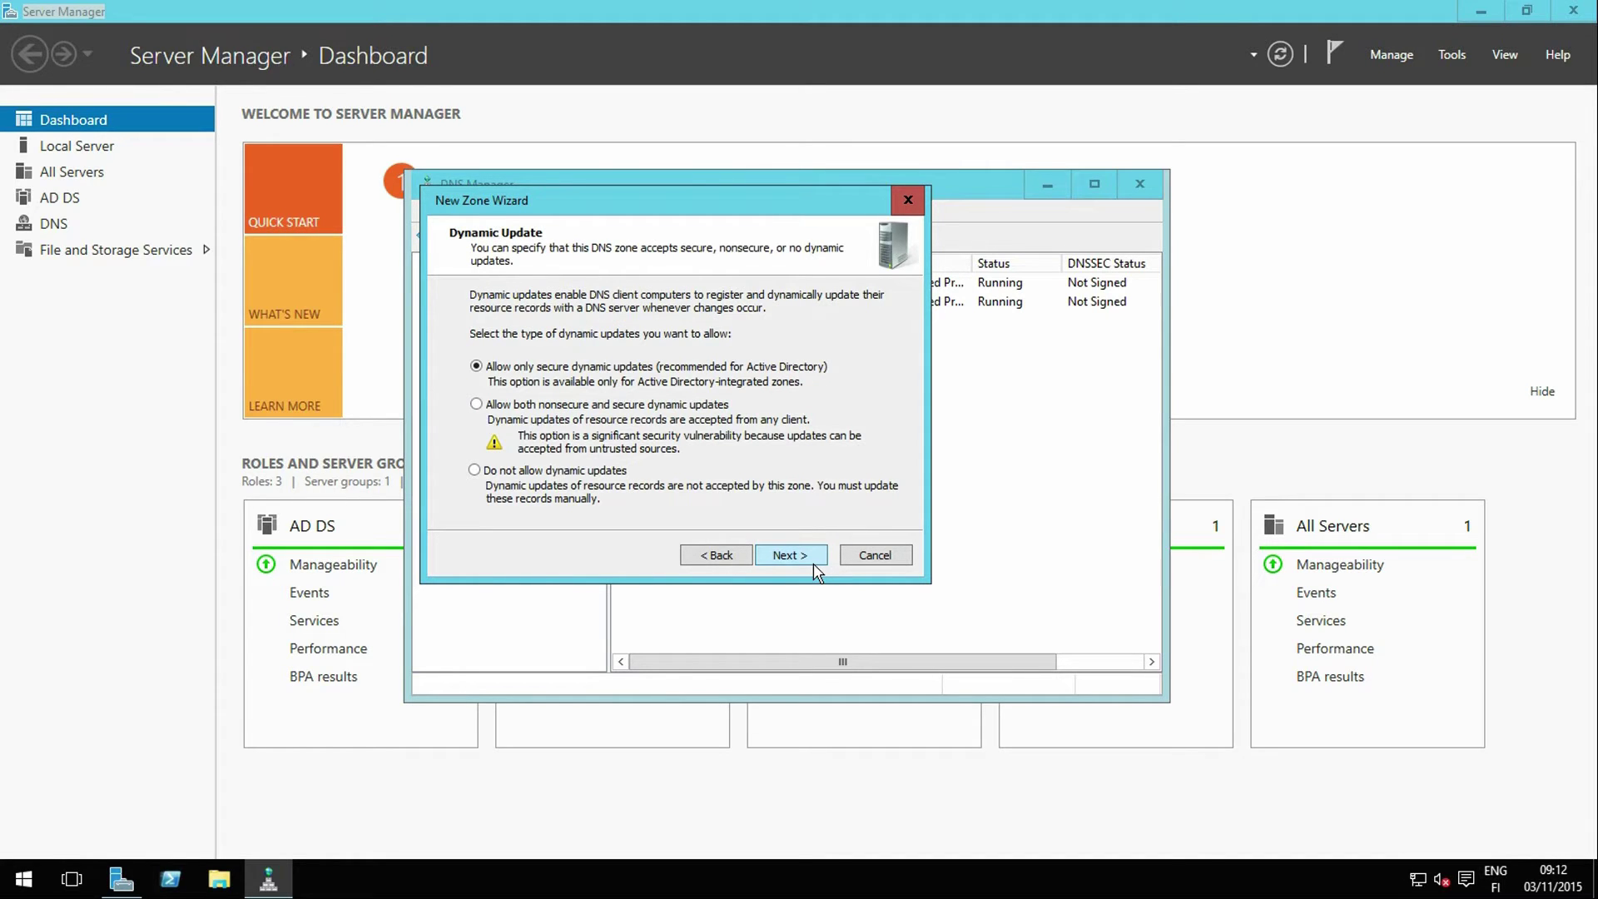
Keep secure-only dynamic updates, finish the wizard and check windows10.forums in the zone list.
click(814, 562)
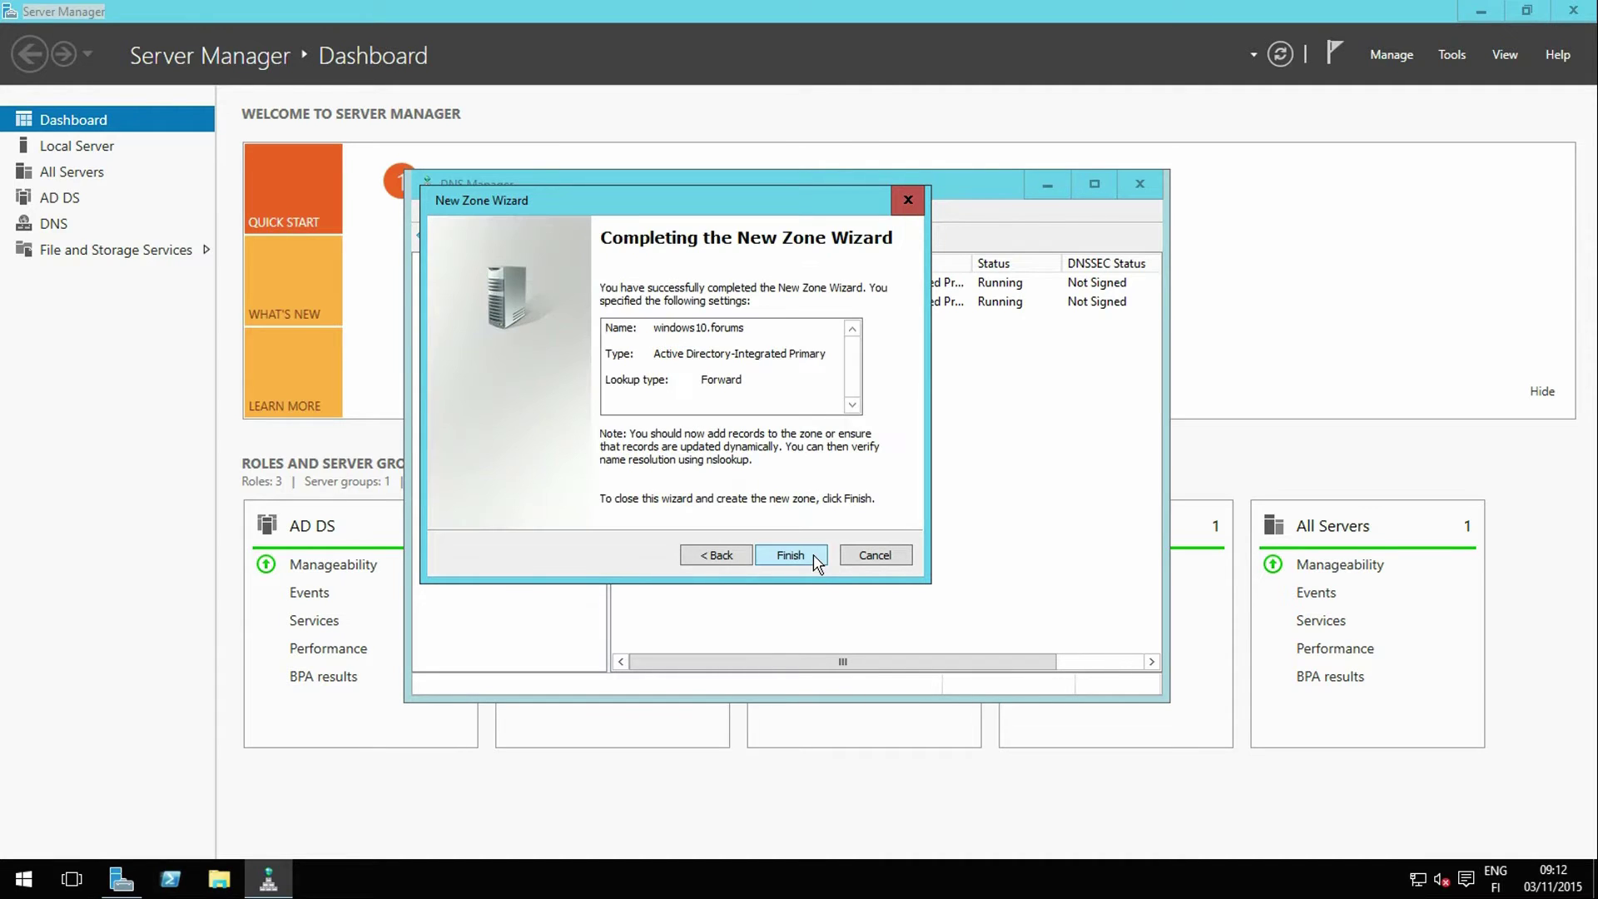
click(814, 561)
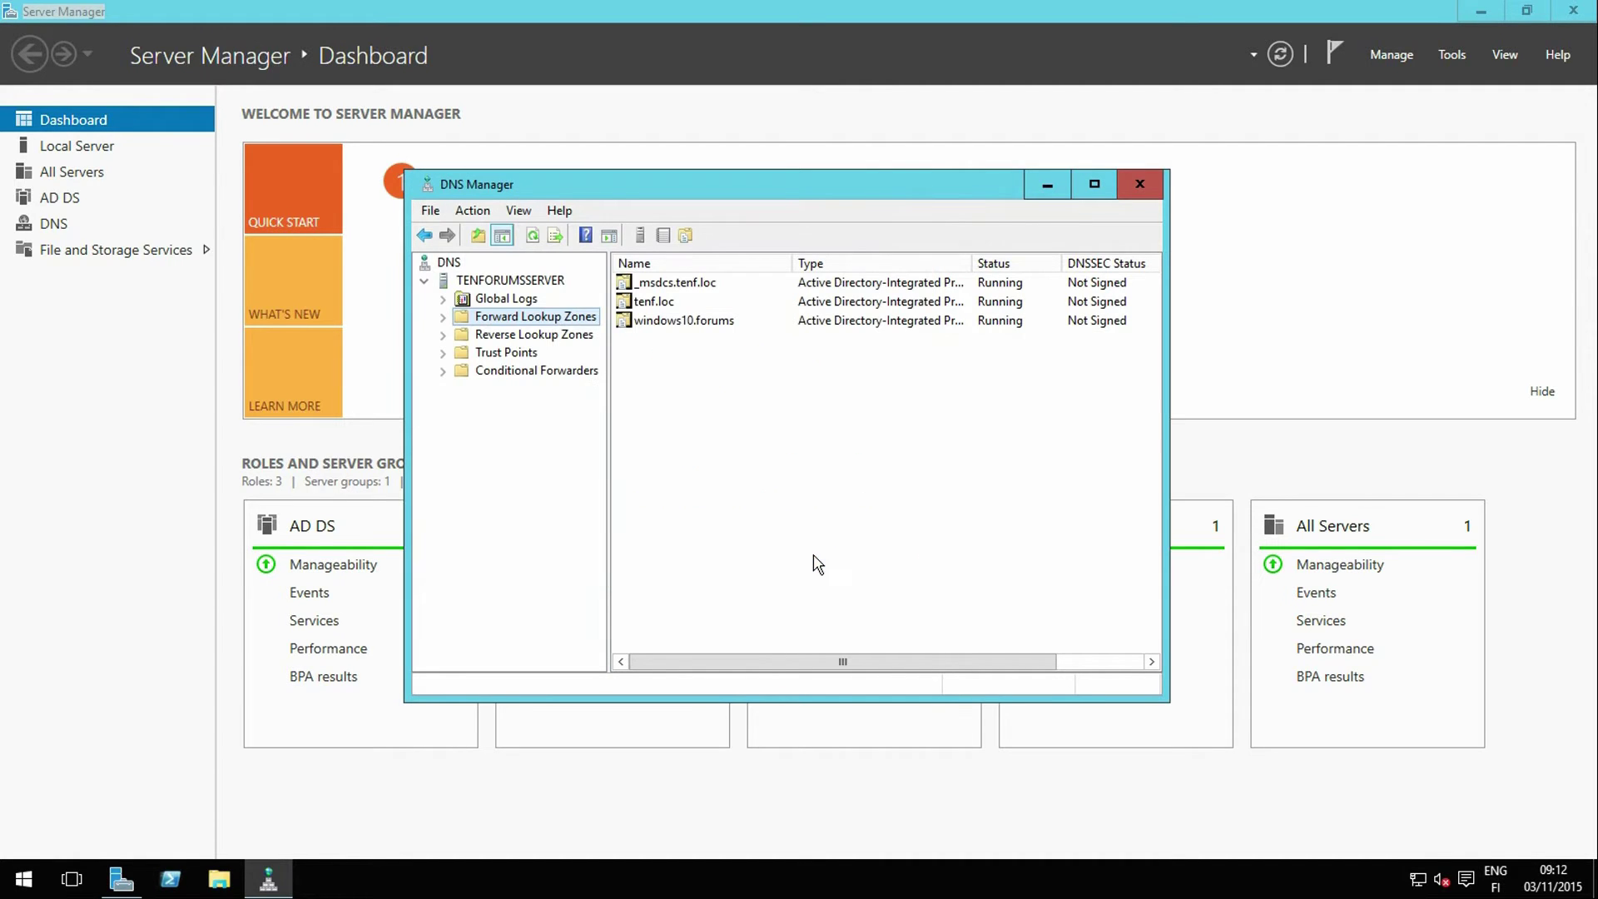
click(685, 324)
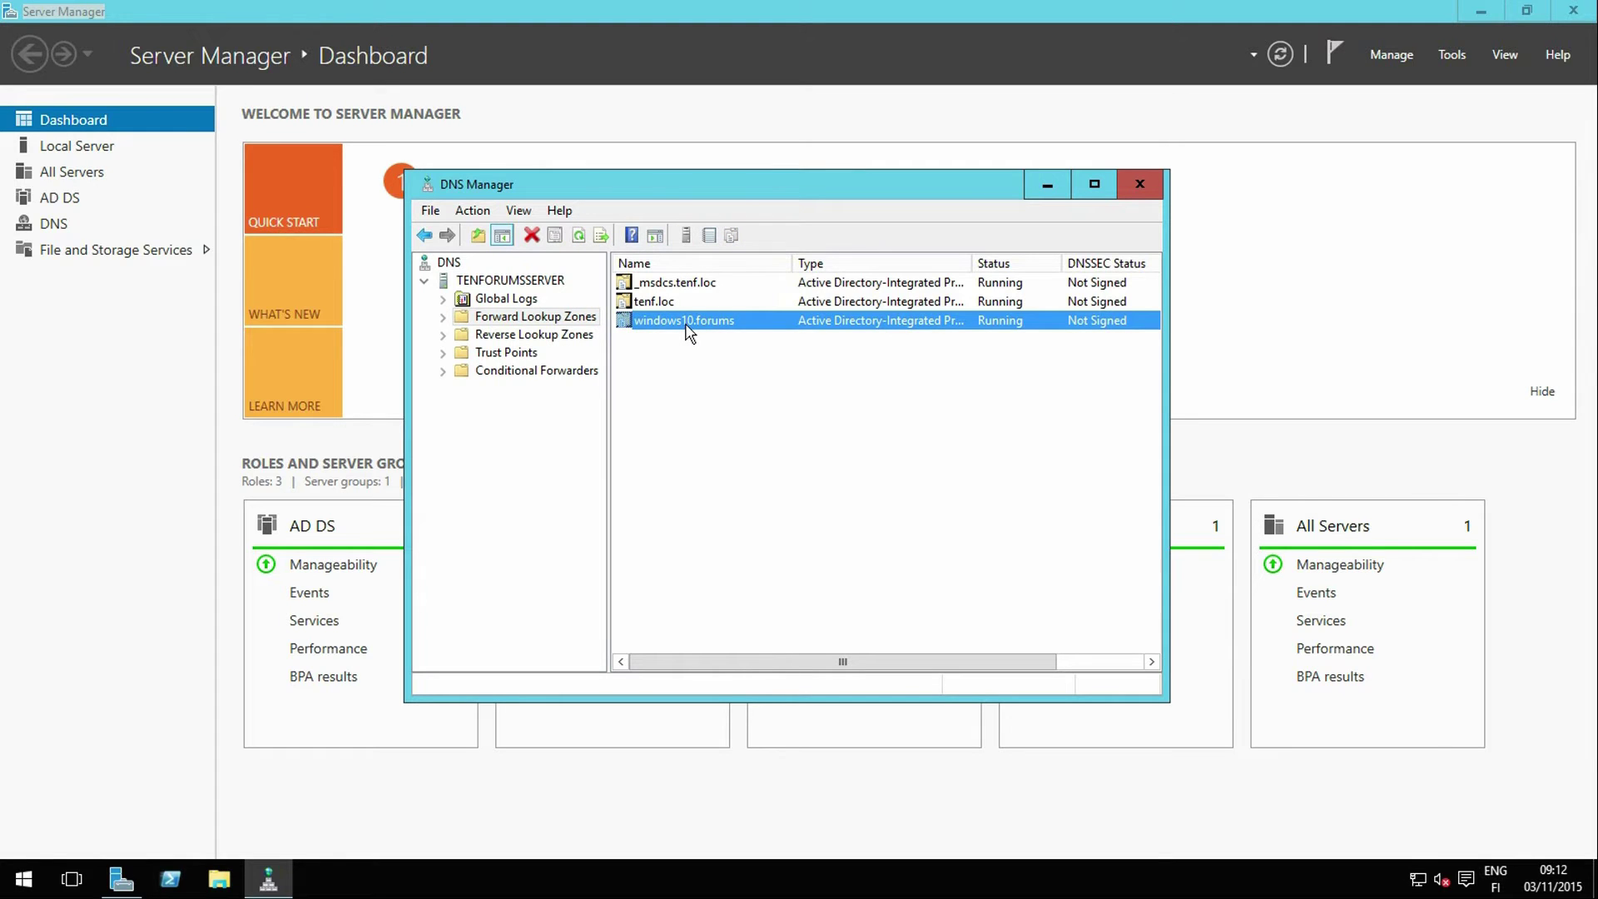
click(760, 486)
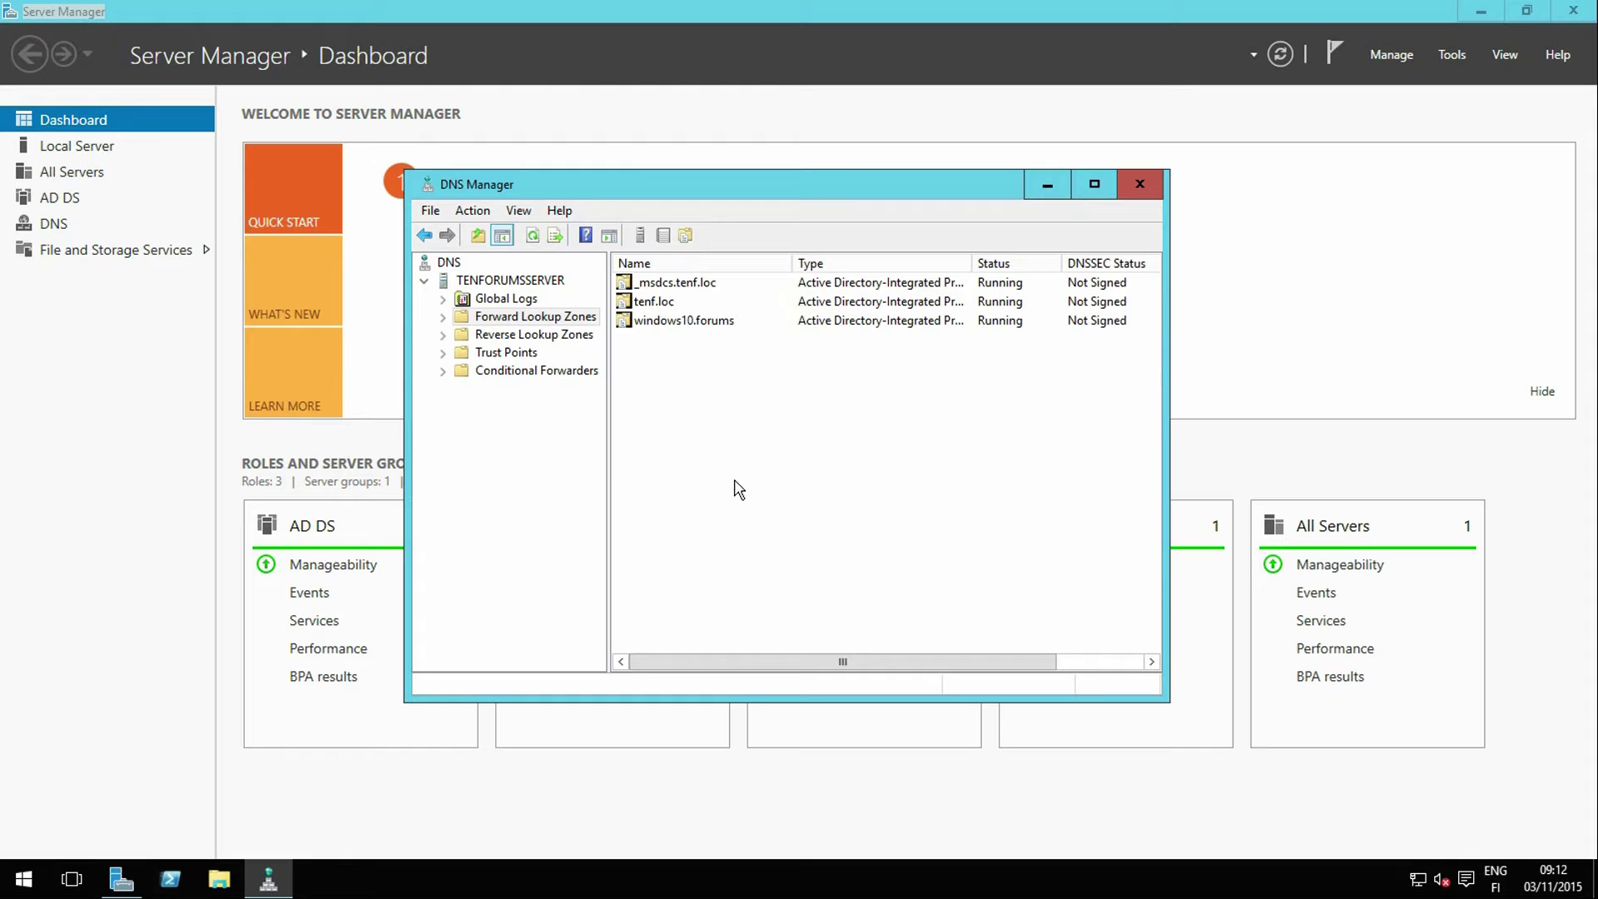
click(29, 892)
Open an administrator Command Prompt and change to C:\Users\Administrator.
right_click(29, 892)
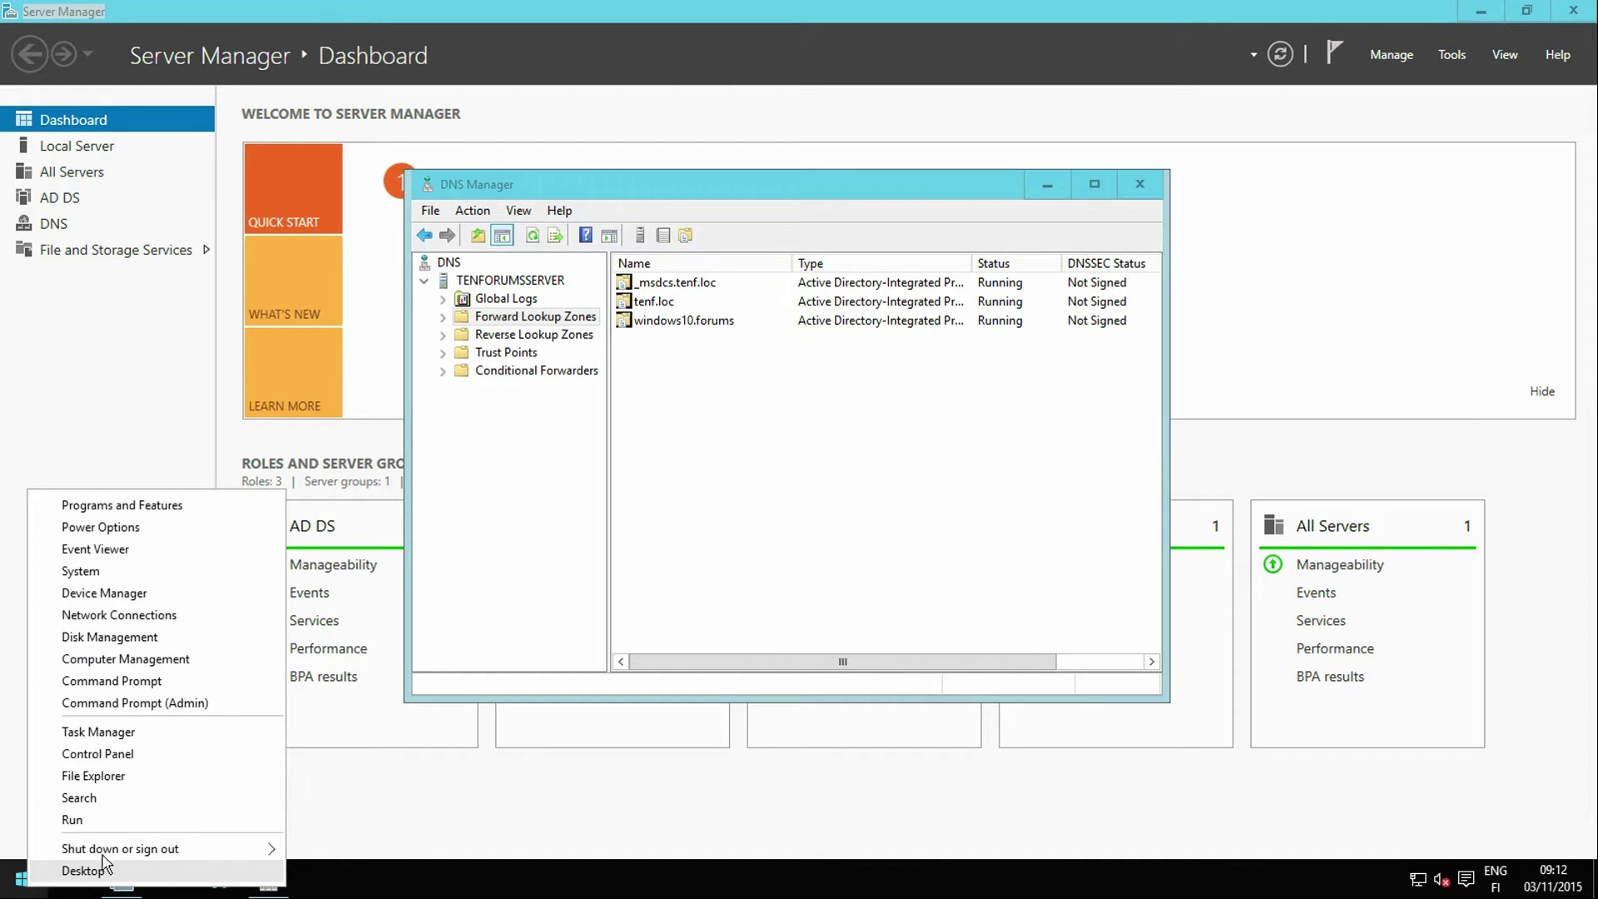
click(147, 706)
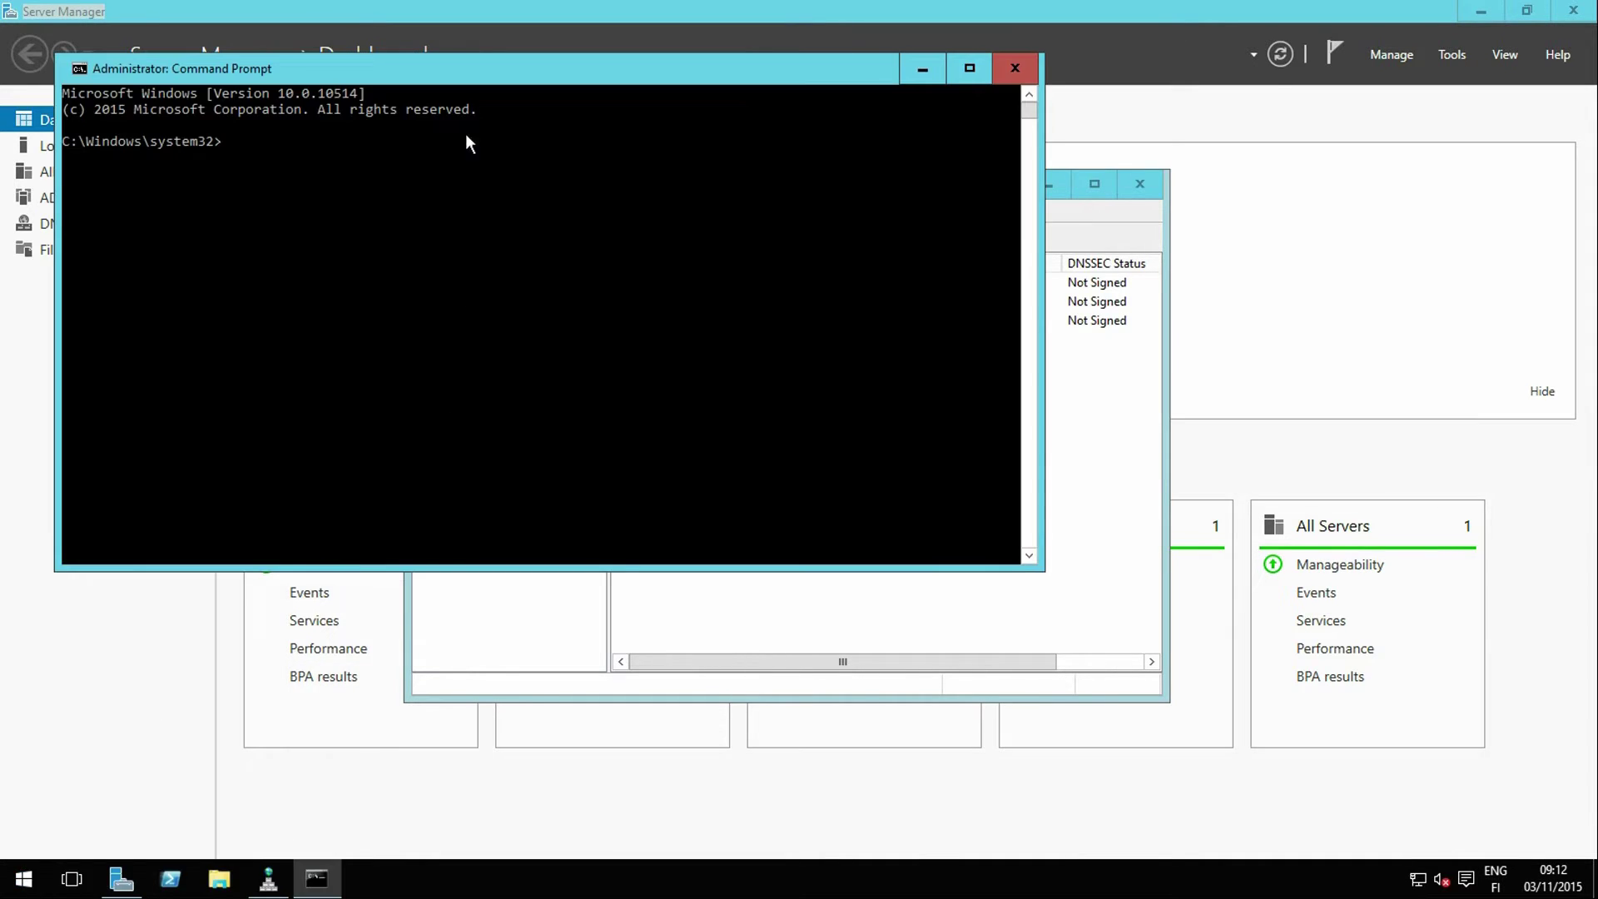
drag(485, 76, 760, 177)
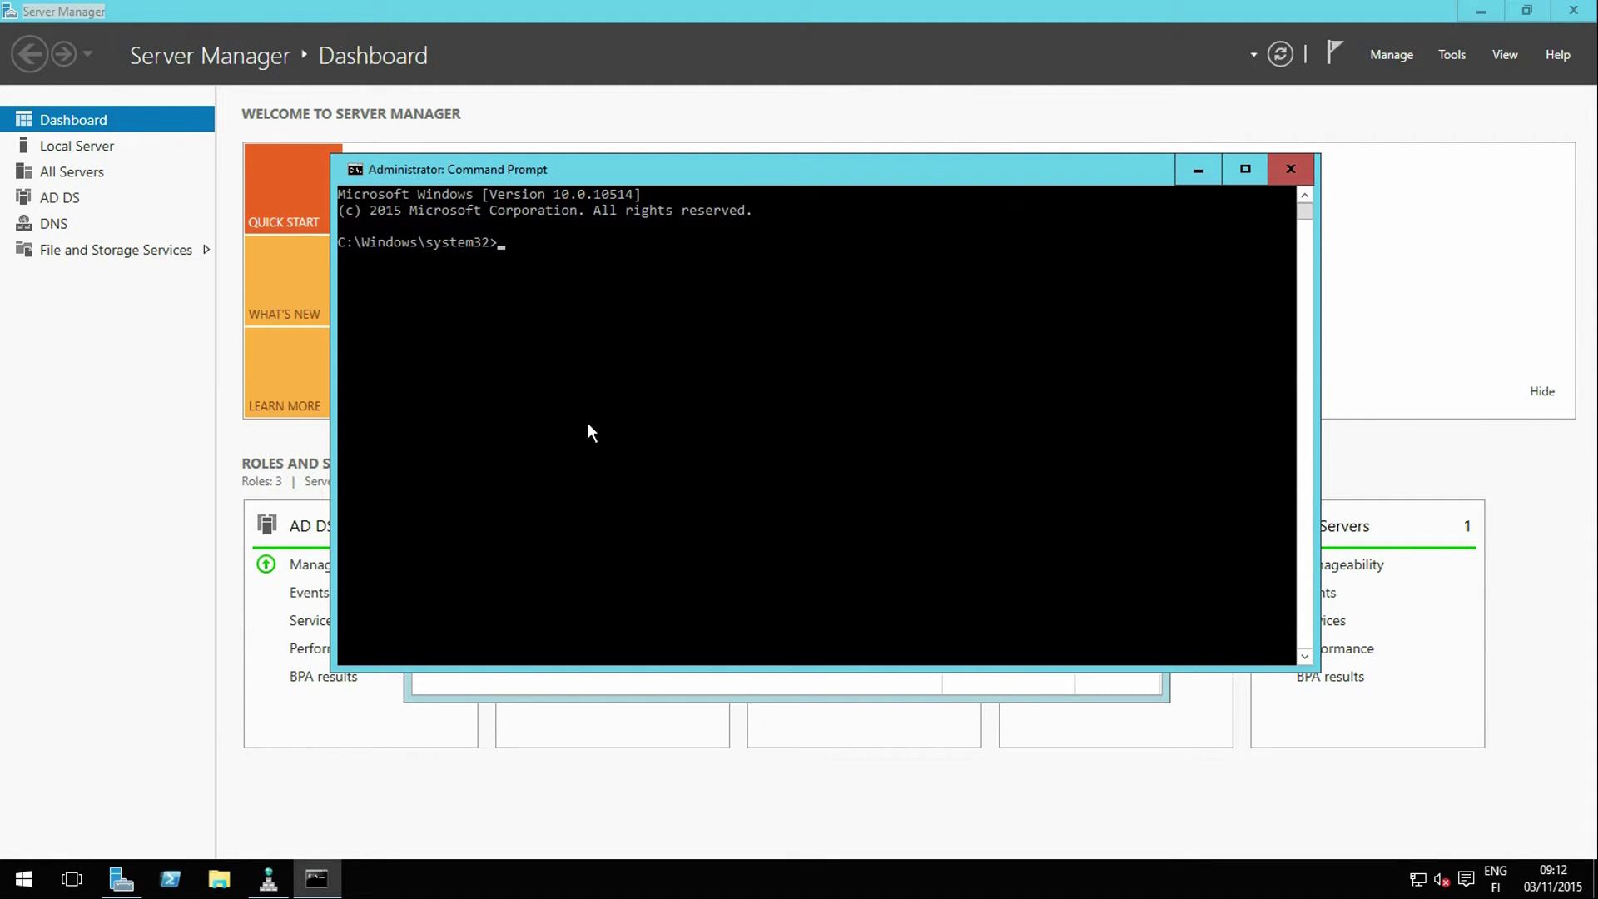
text(cd \users\administrator)
key(Return)
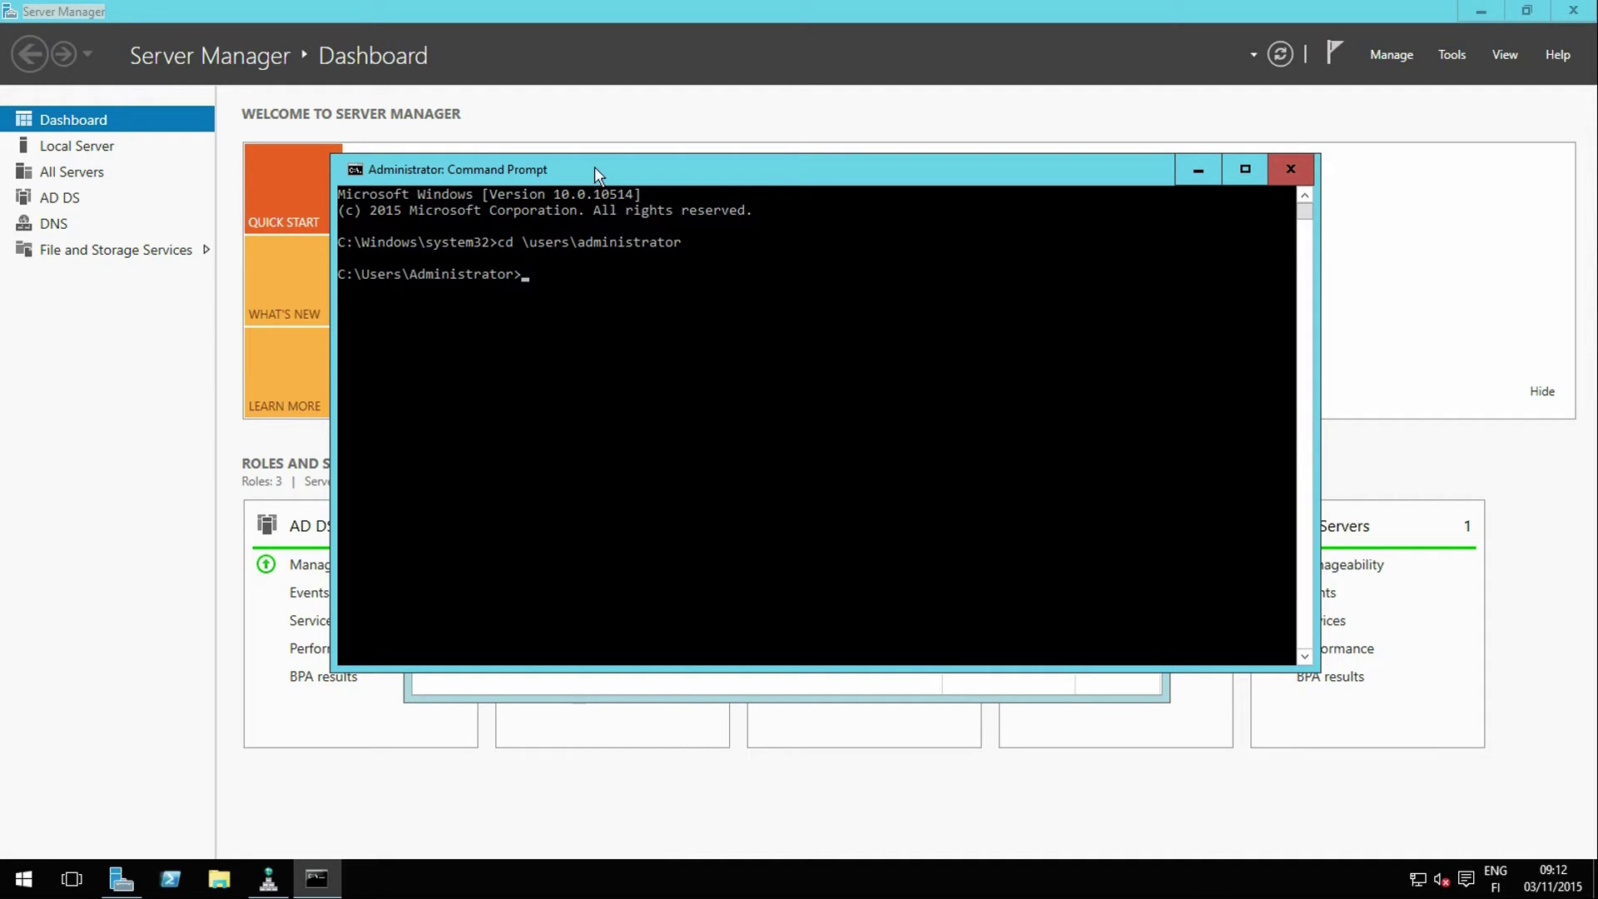
Set the console font to Lucida Console, size 20.
right_click(595, 166)
click(646, 361)
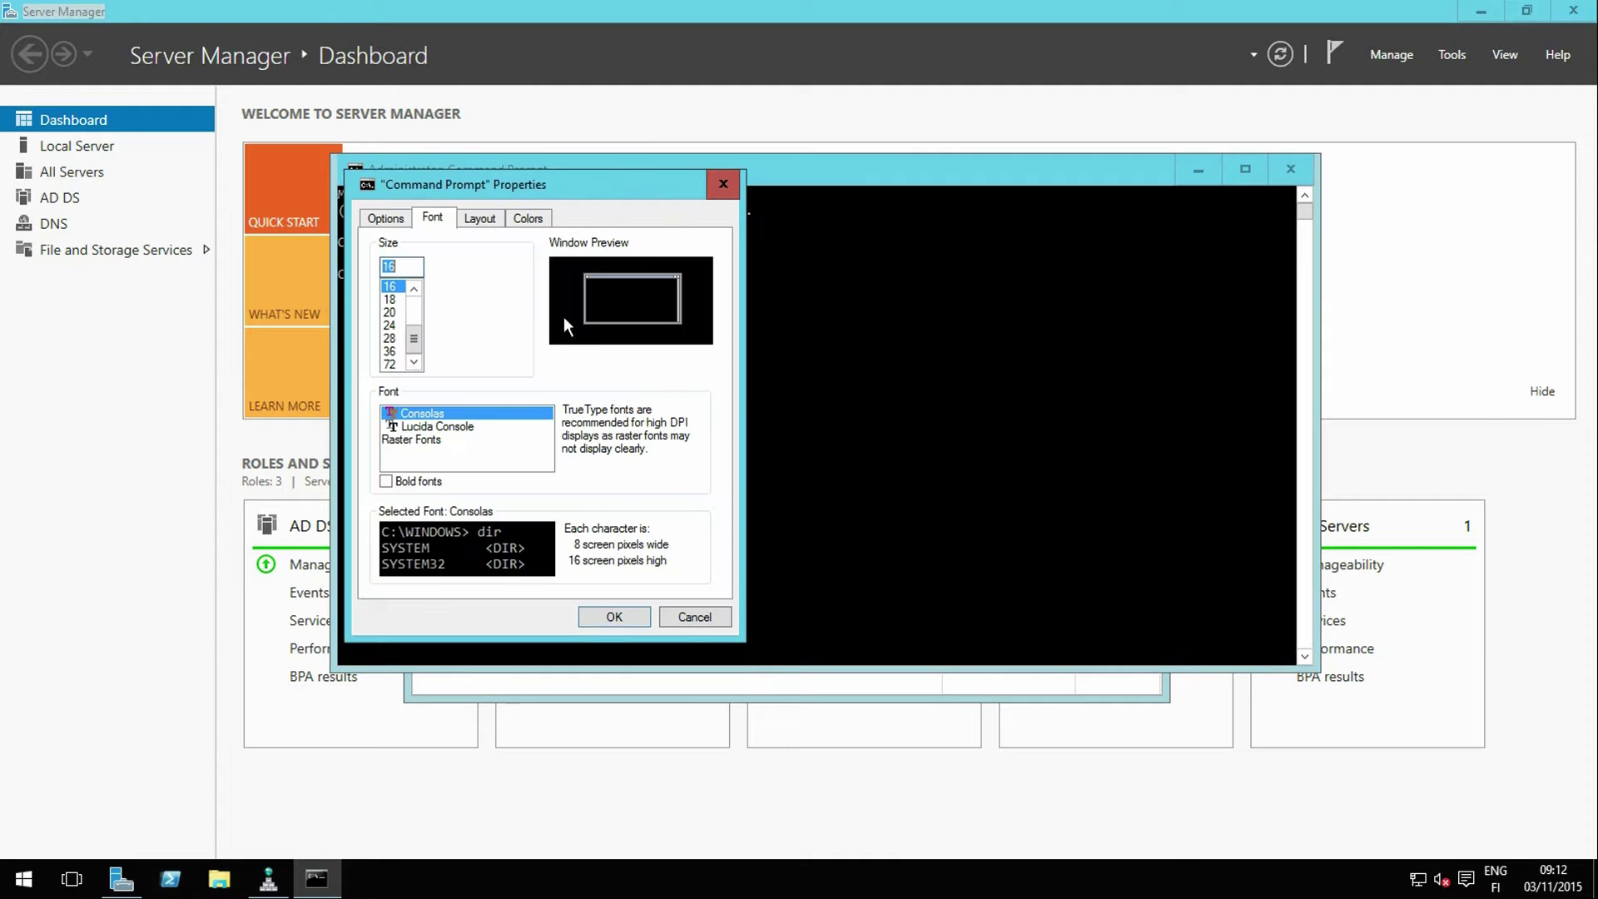
click(434, 426)
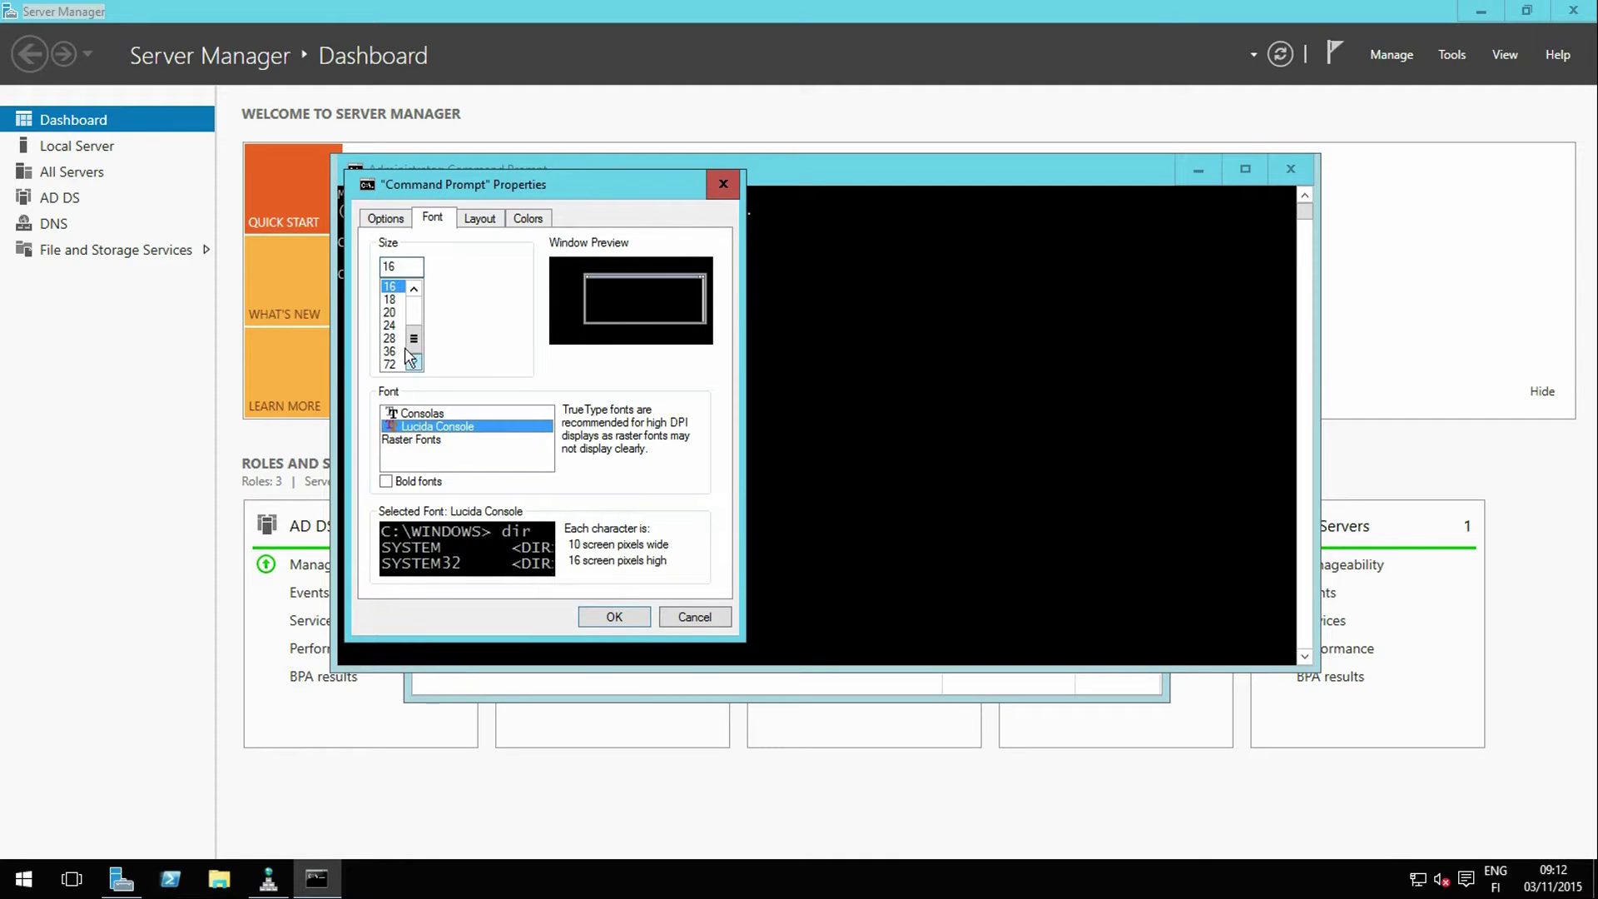
click(390, 312)
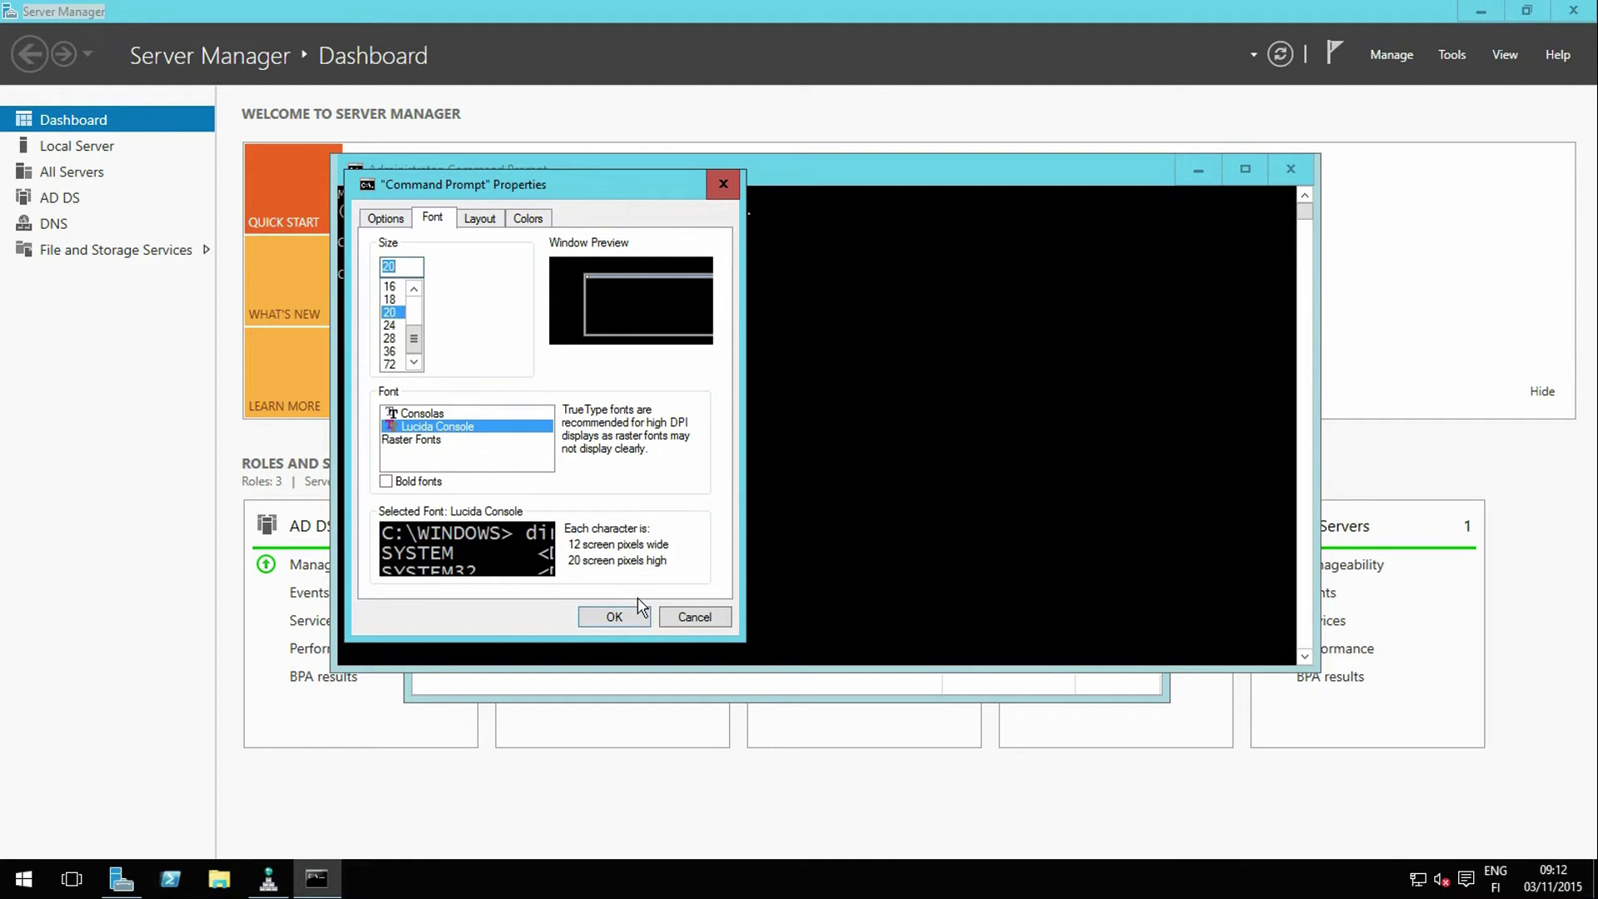
click(614, 617)
drag(757, 164, 538, 151)
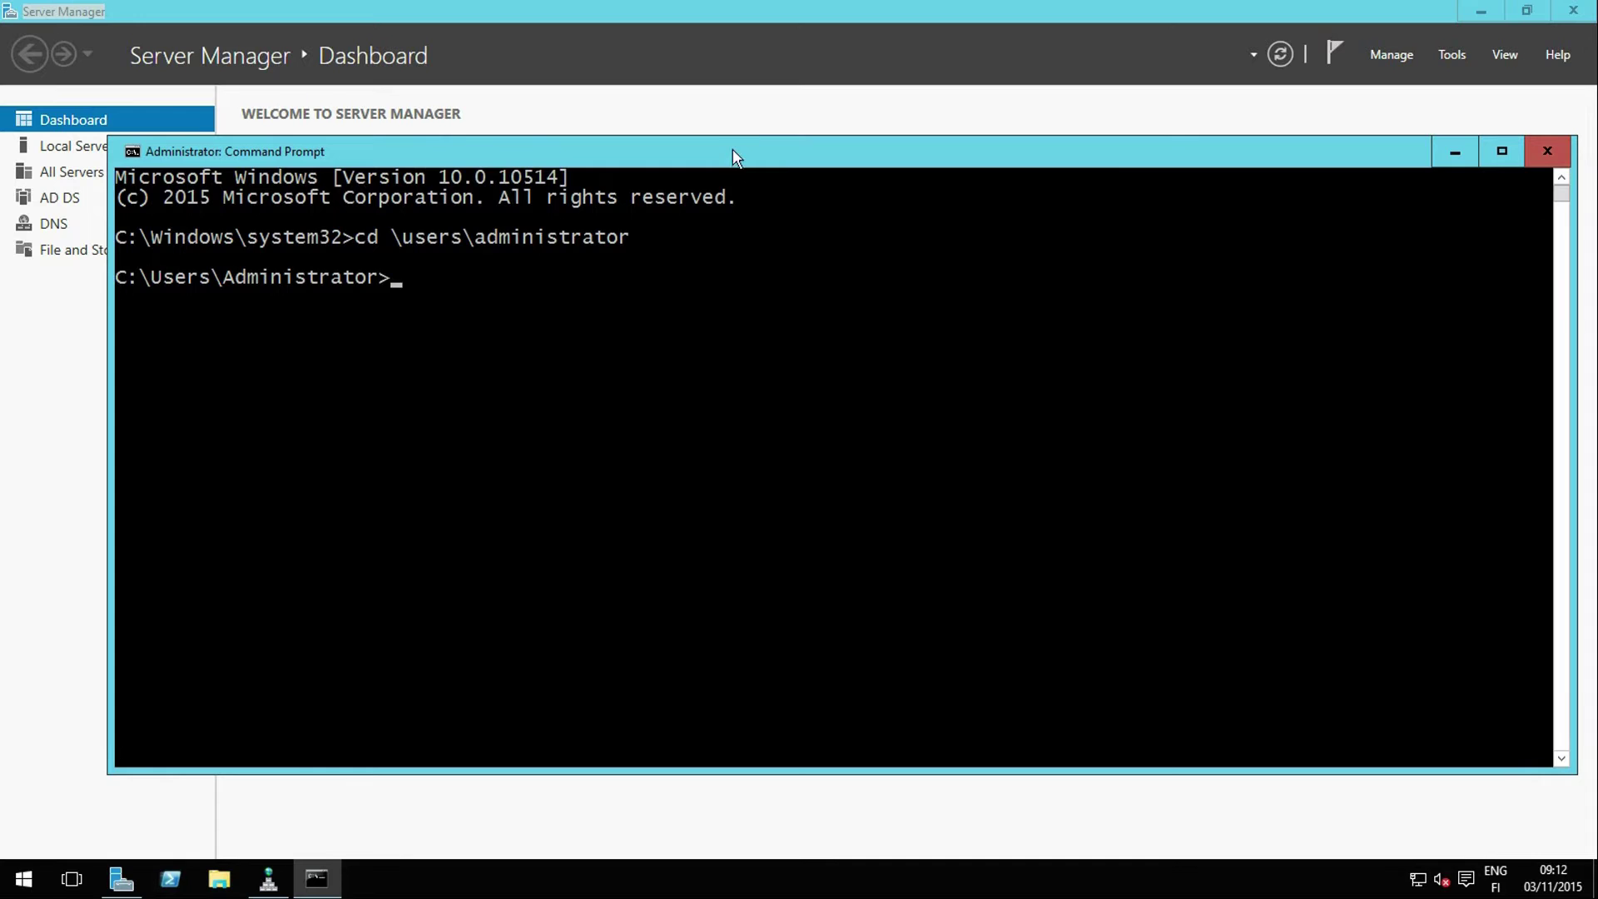
Run rendom /list to generate the Domainlist.xml file.
text(rendom /list)
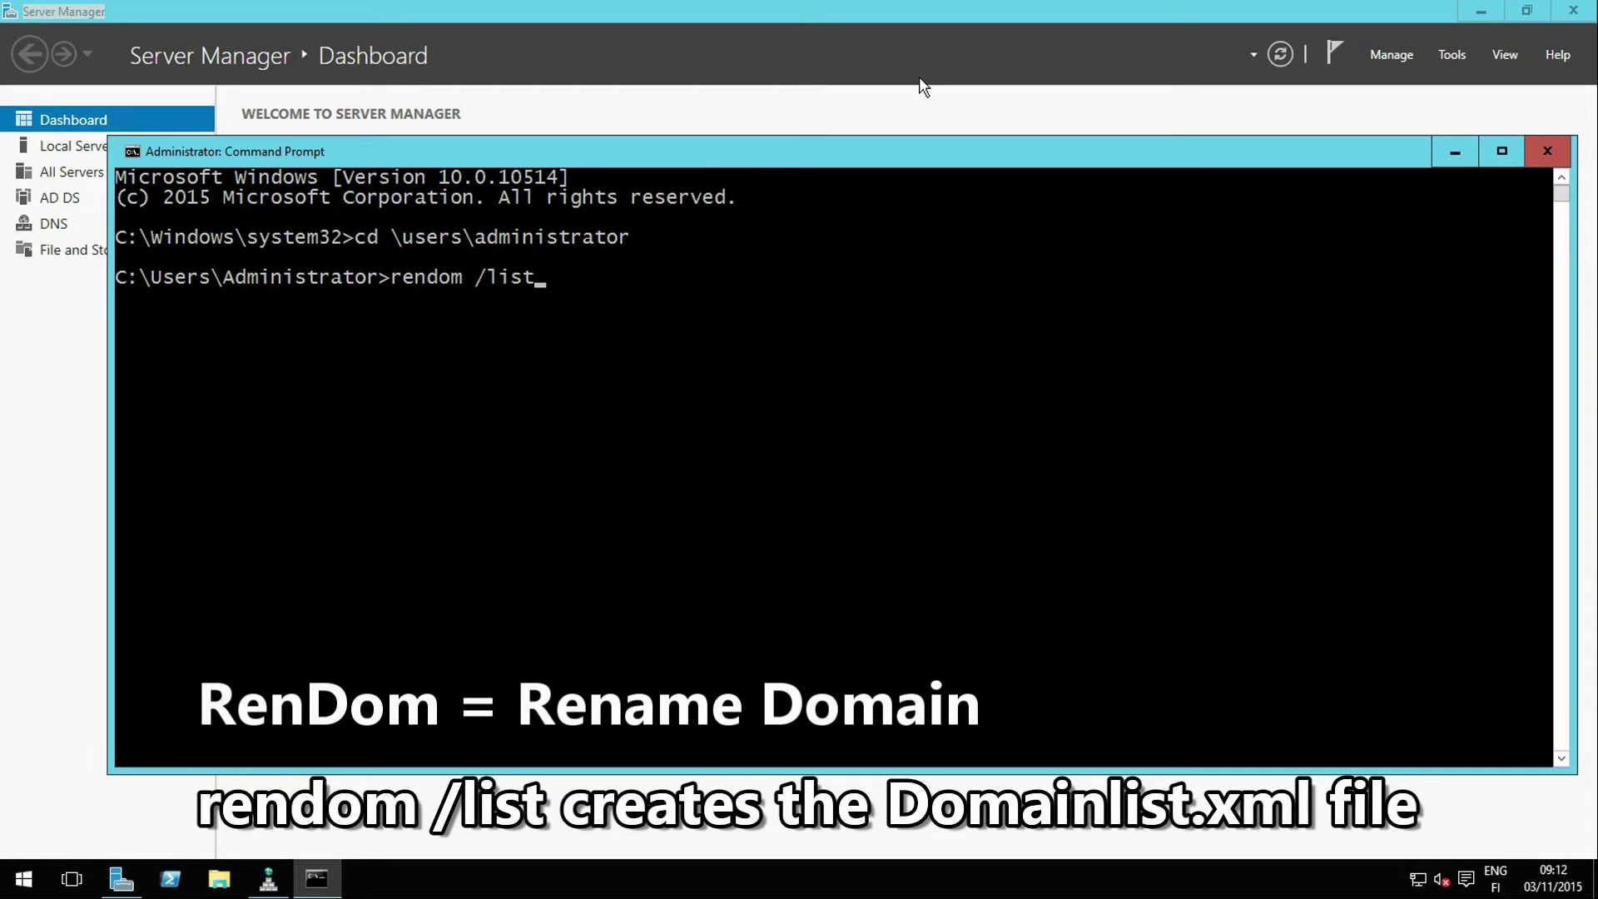
key(Return)
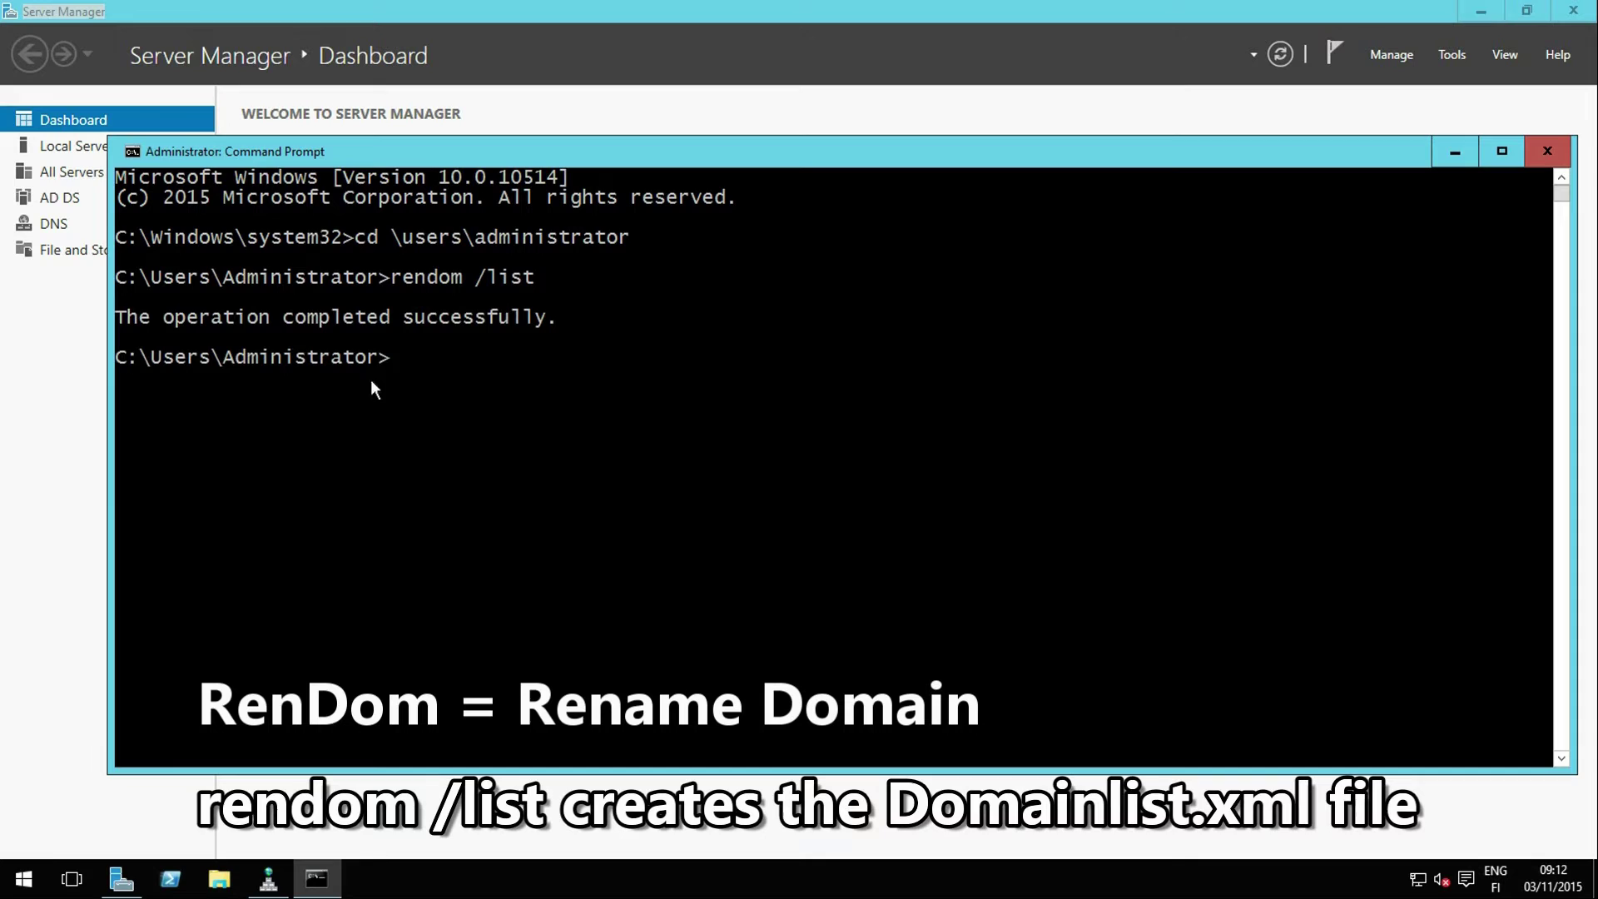
click(230, 891)
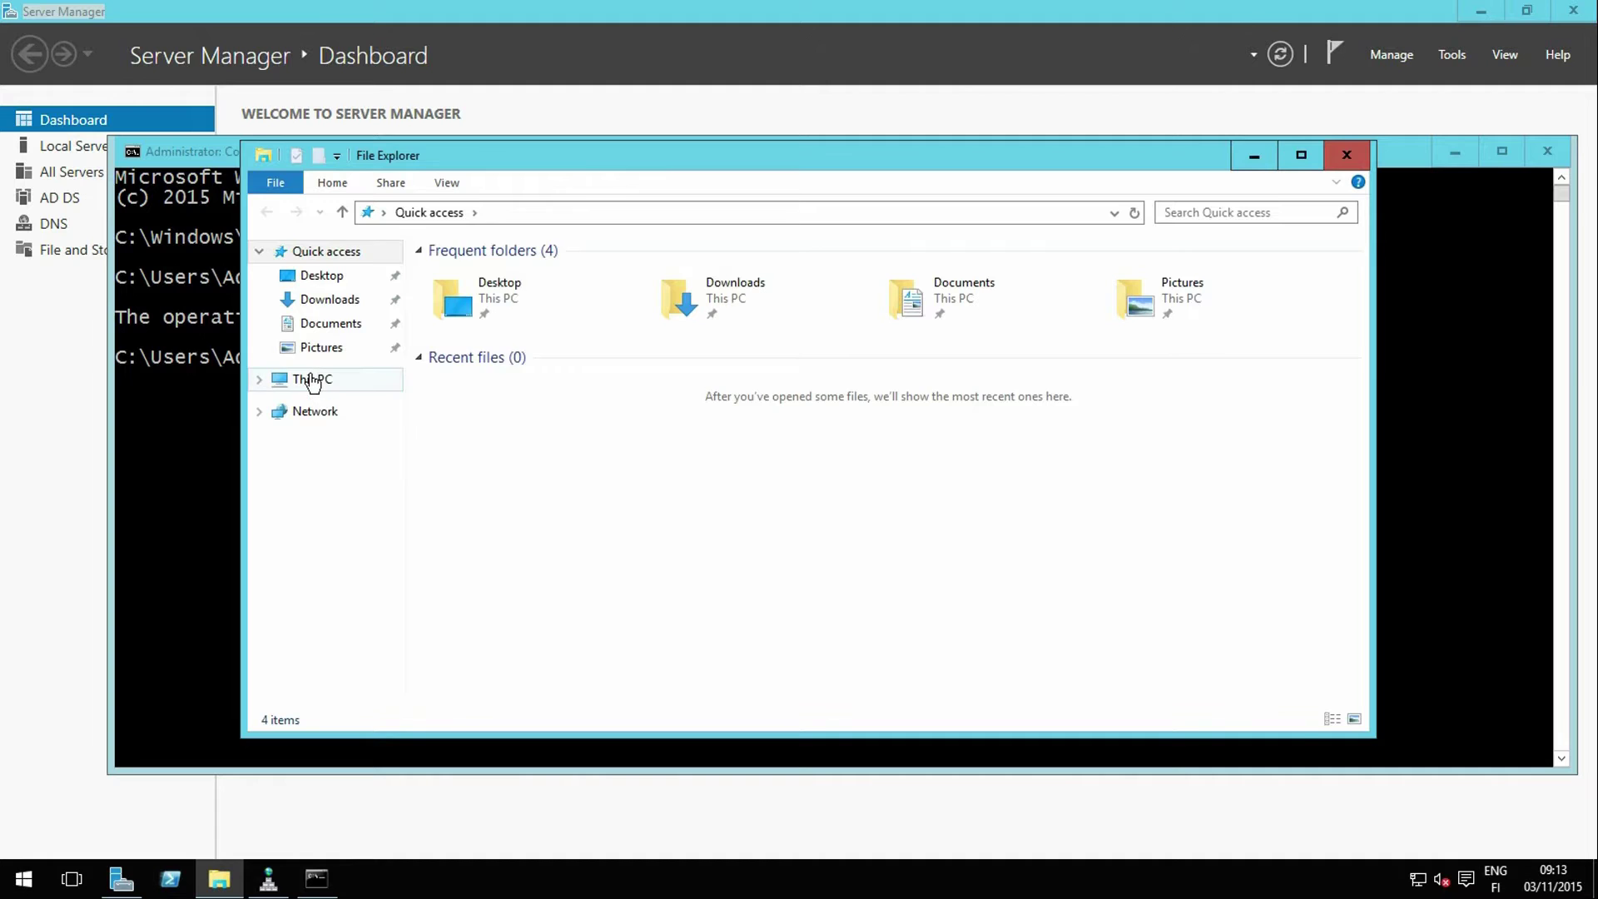
Browse to C:\Users\Administrator and open Domainlist.xml in Notepad for editing.
click(313, 380)
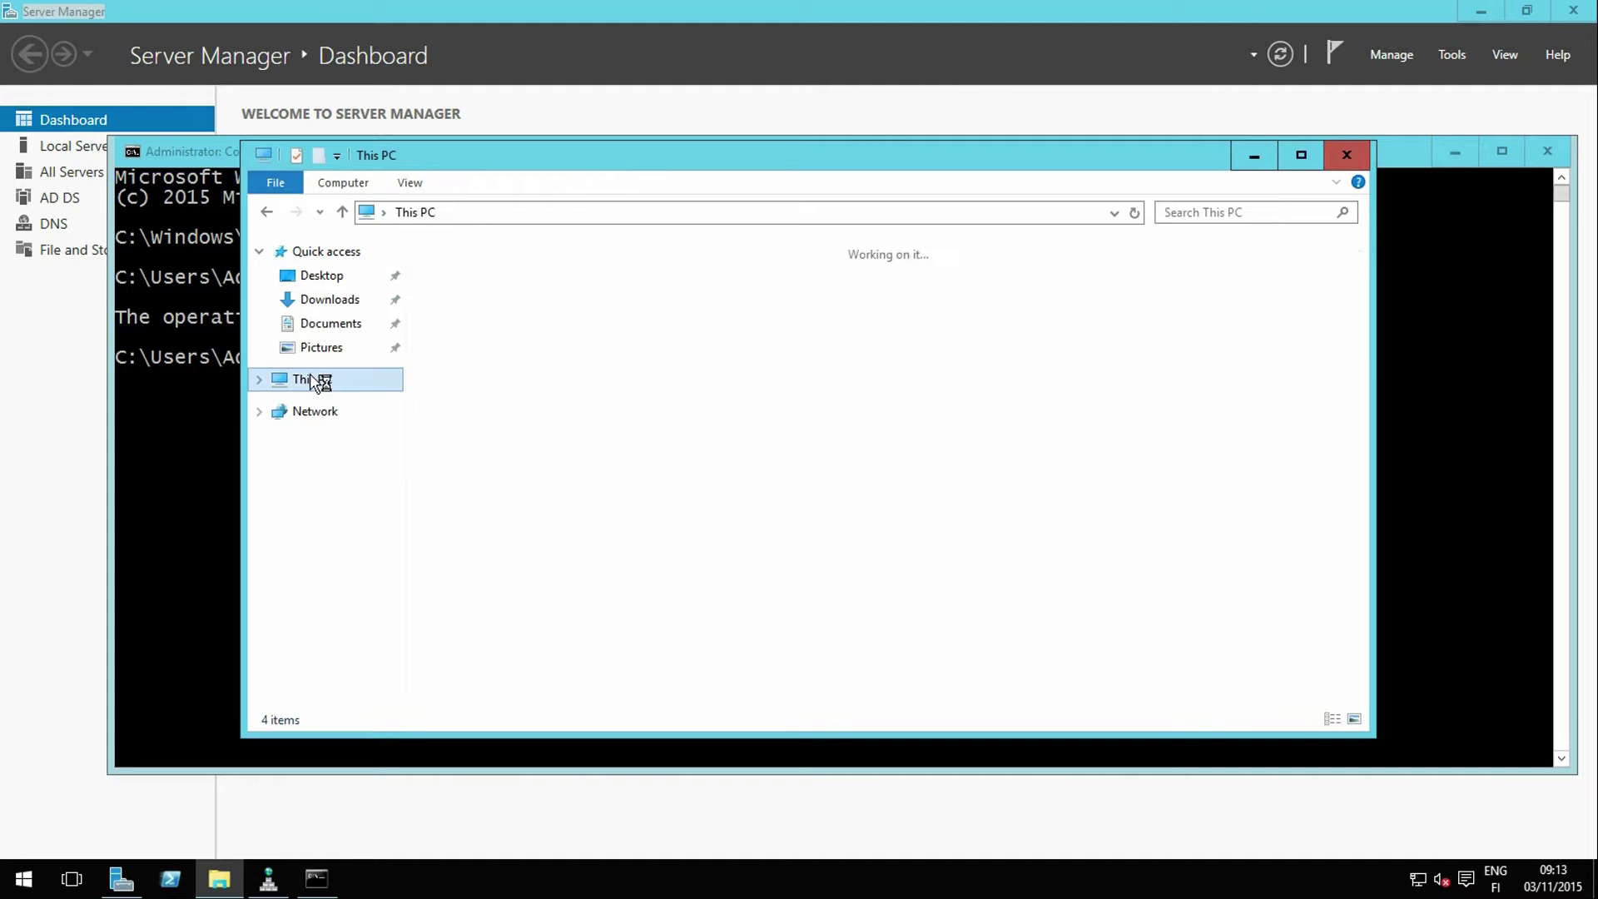
double_click(743, 449)
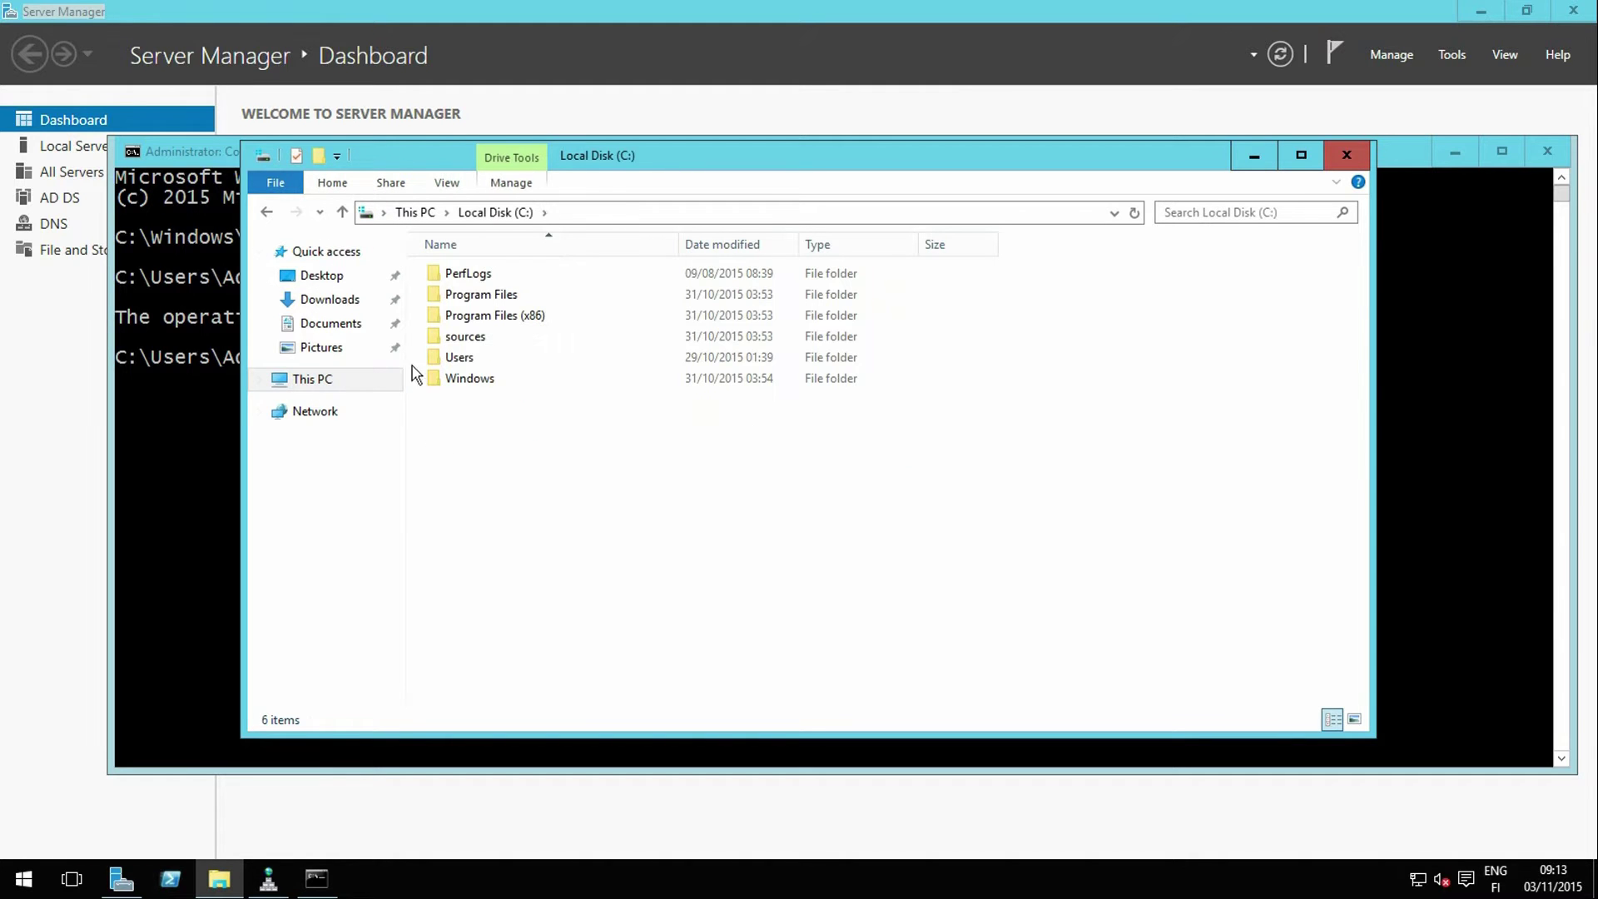
double_click(459, 358)
double_click(506, 281)
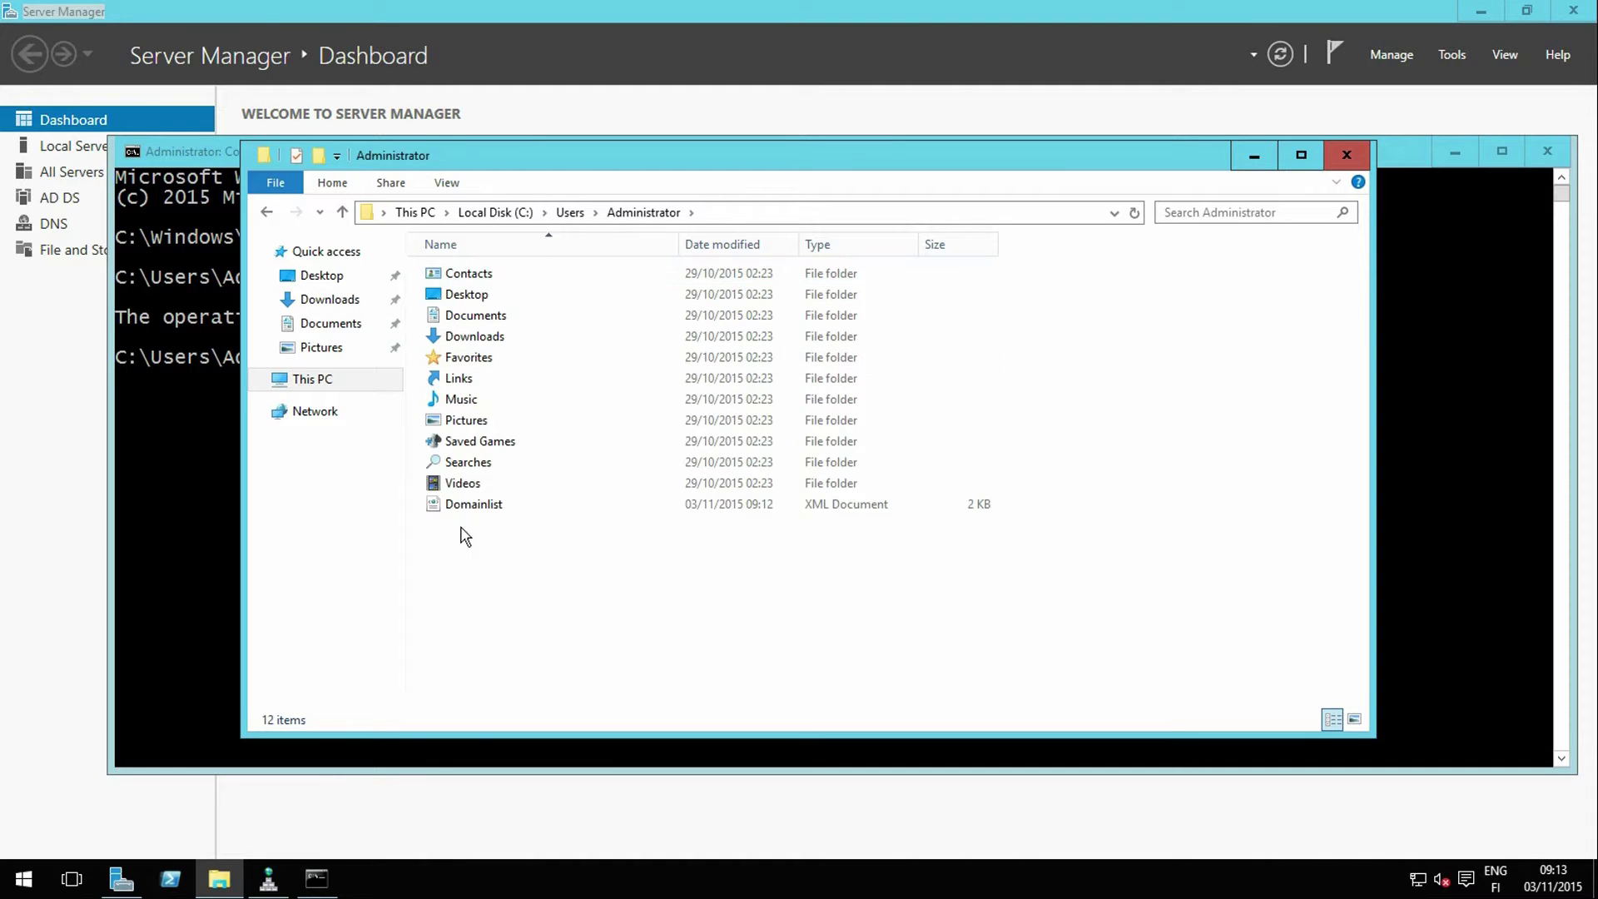
click(475, 506)
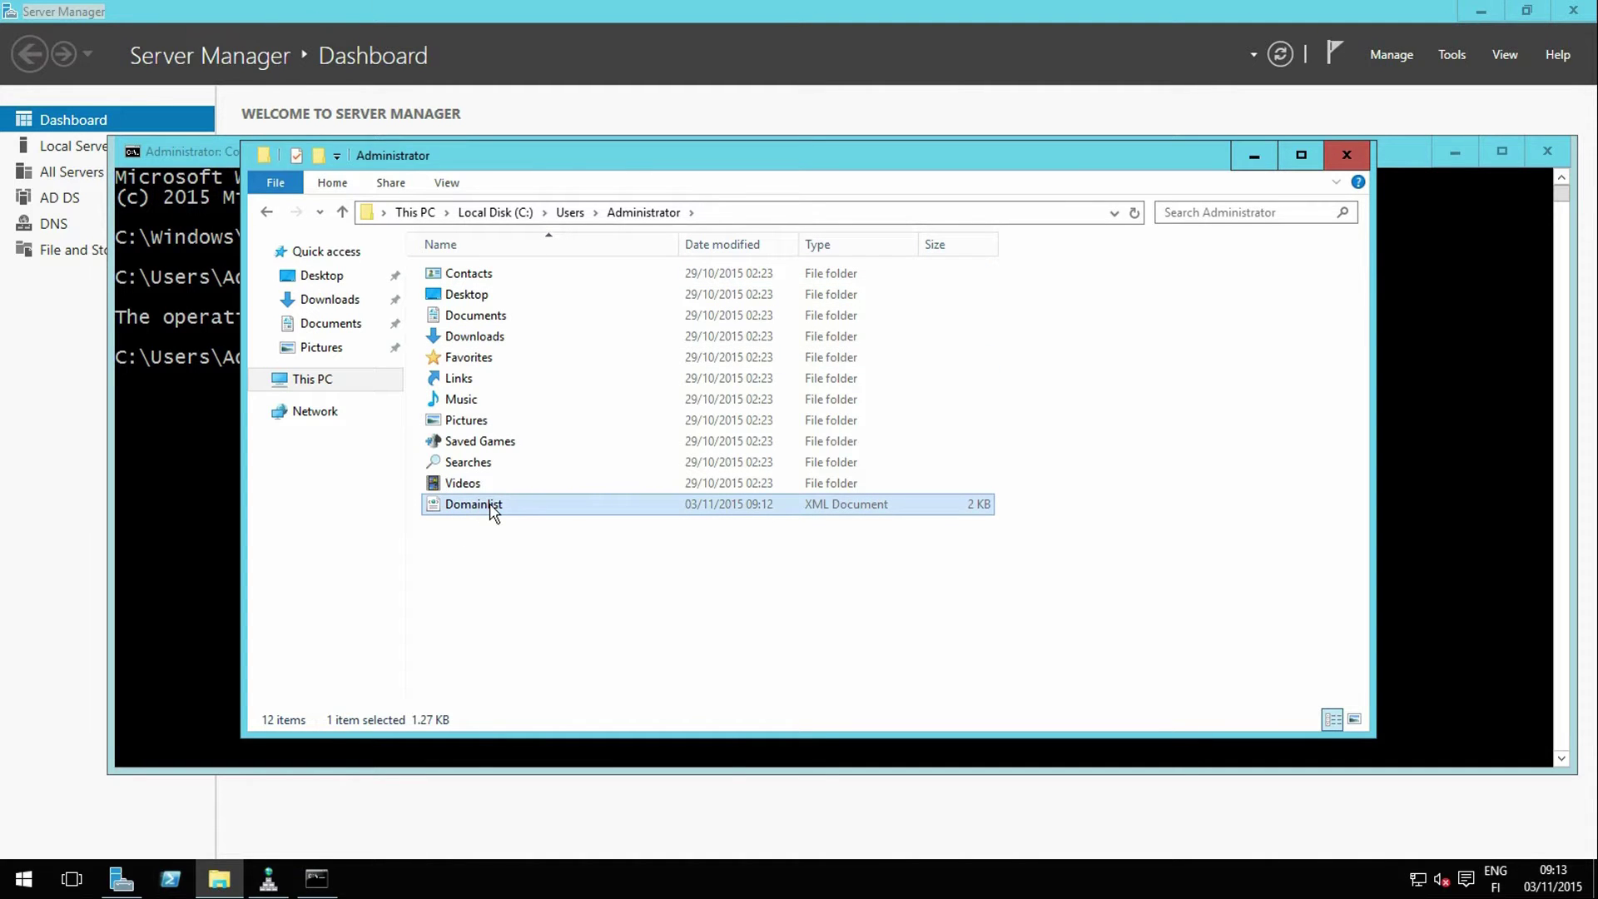
right_click(491, 505)
click(537, 542)
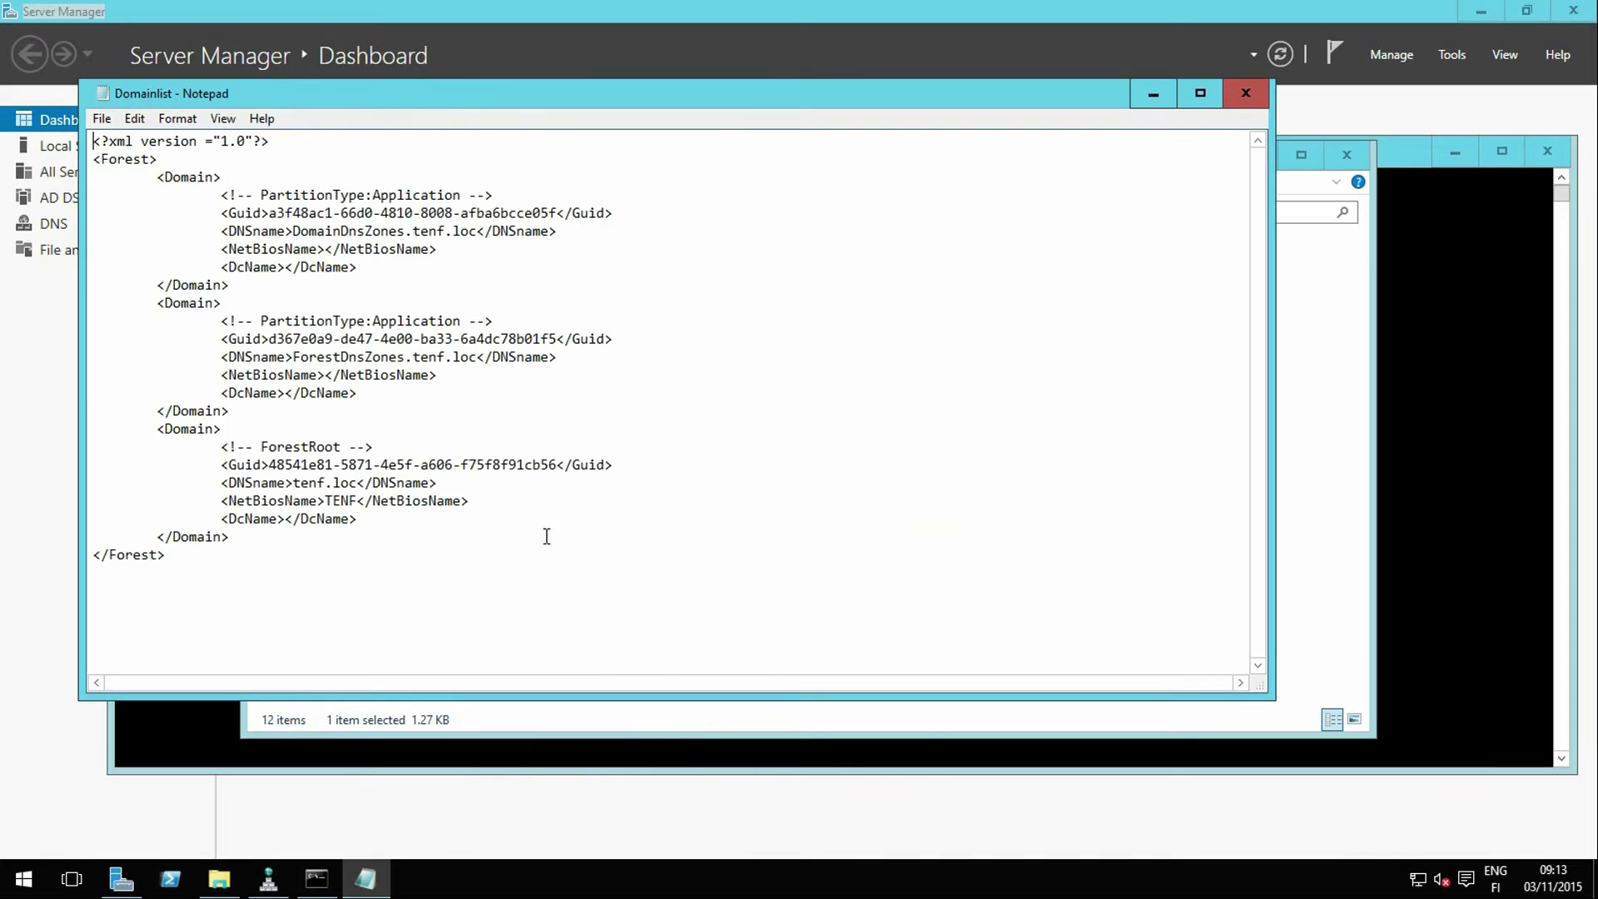
Enlarge Notepad's Consolas font to size 16.
drag(685, 107, 843, 150)
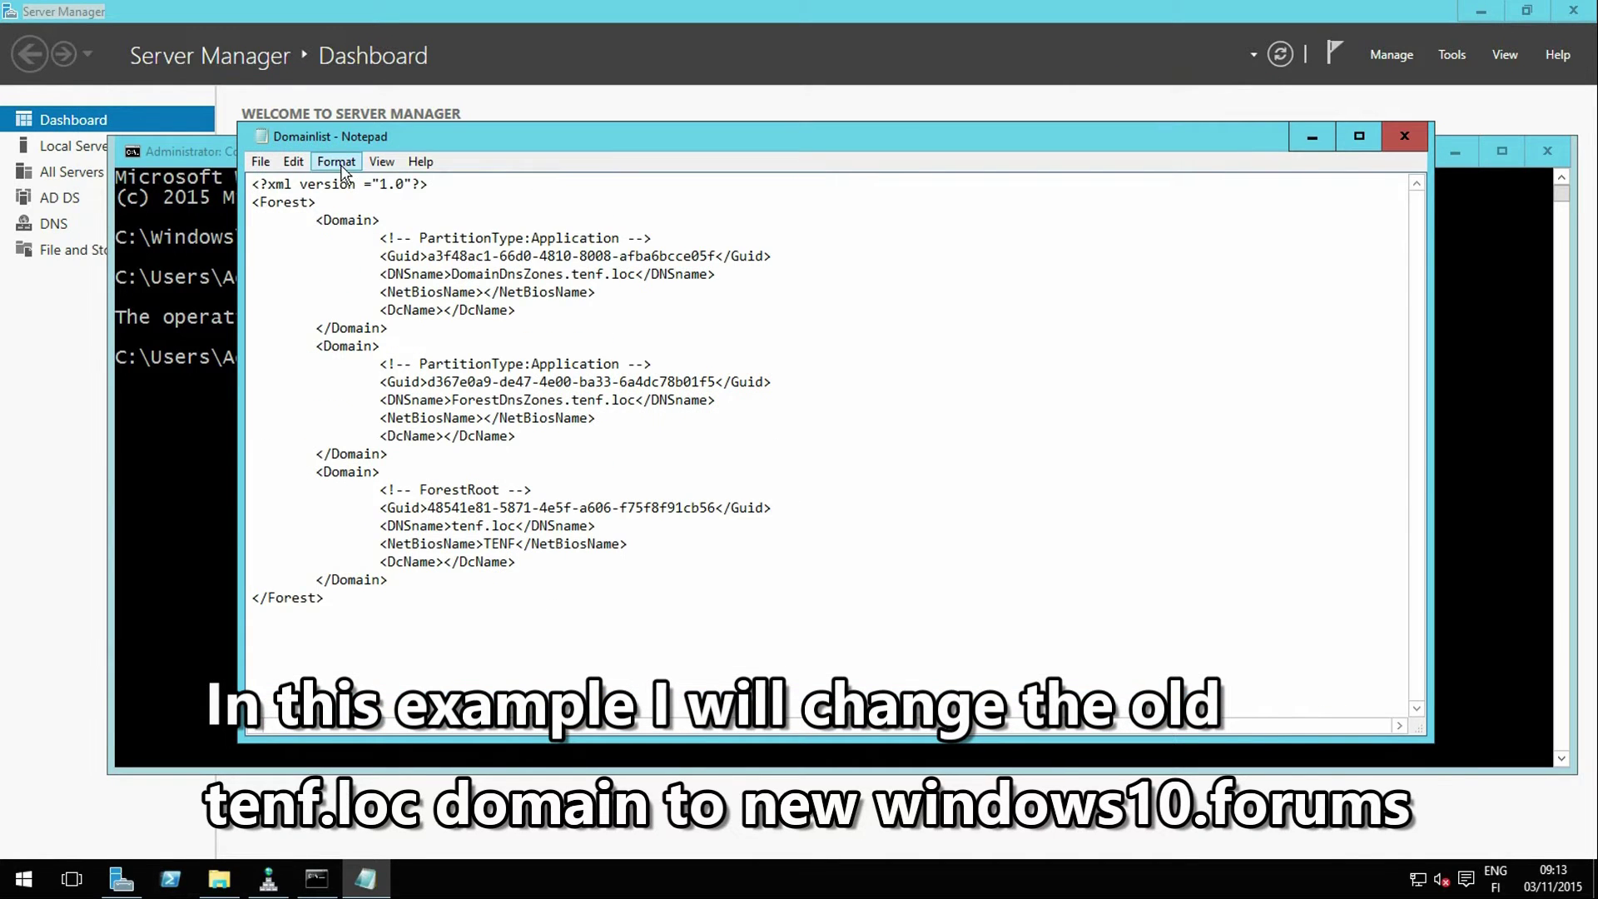
click(382, 162)
mouse_move(336, 162)
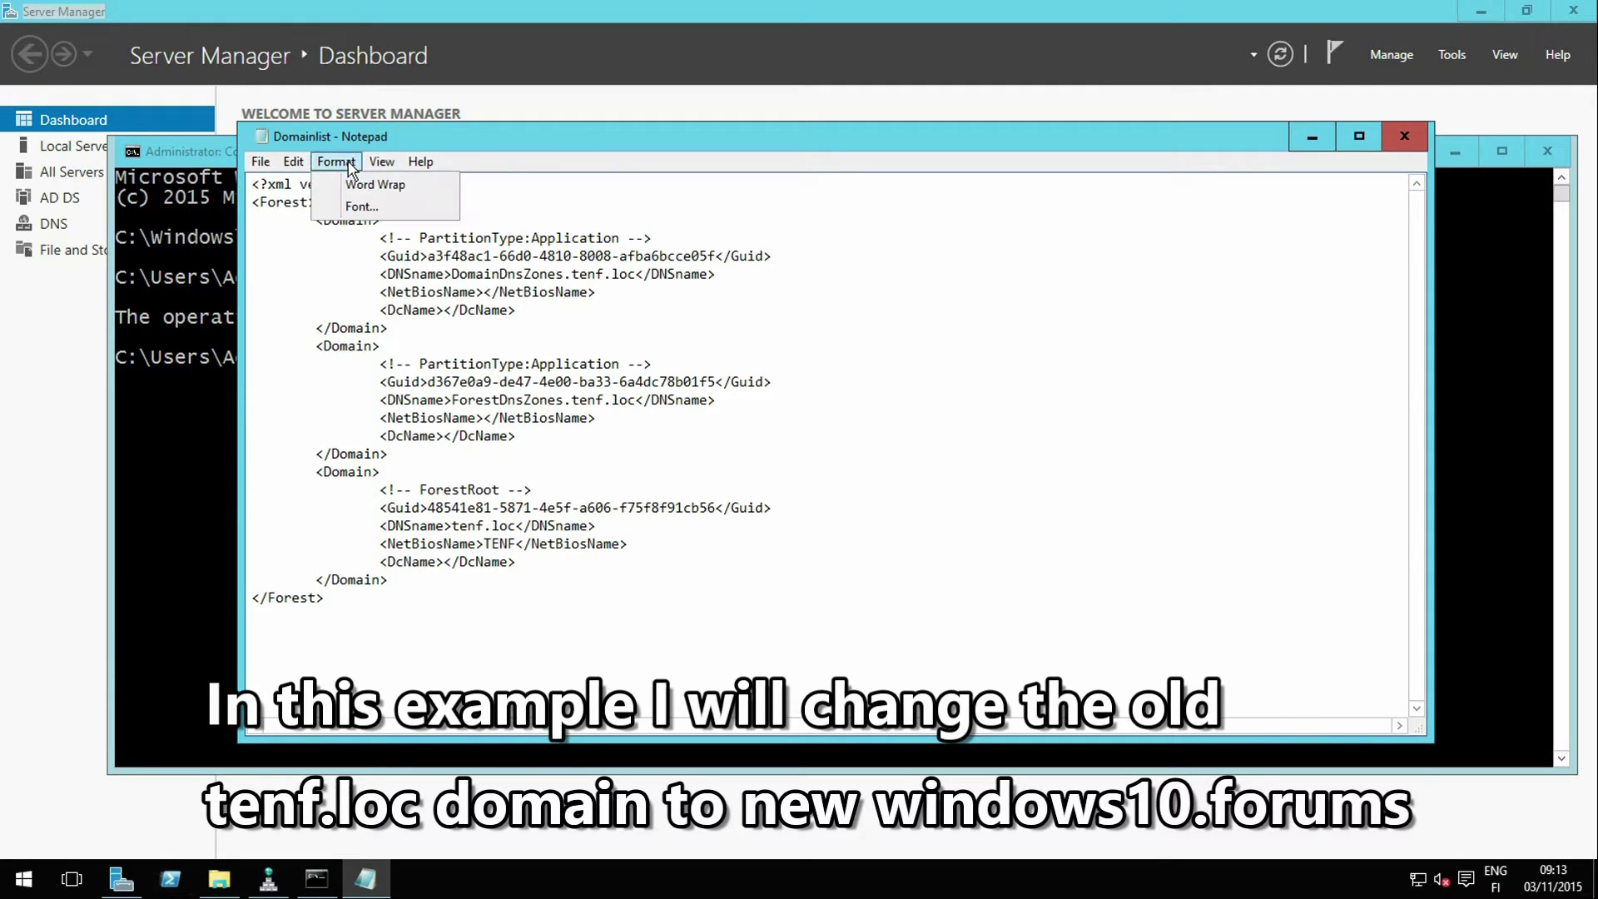
click(352, 204)
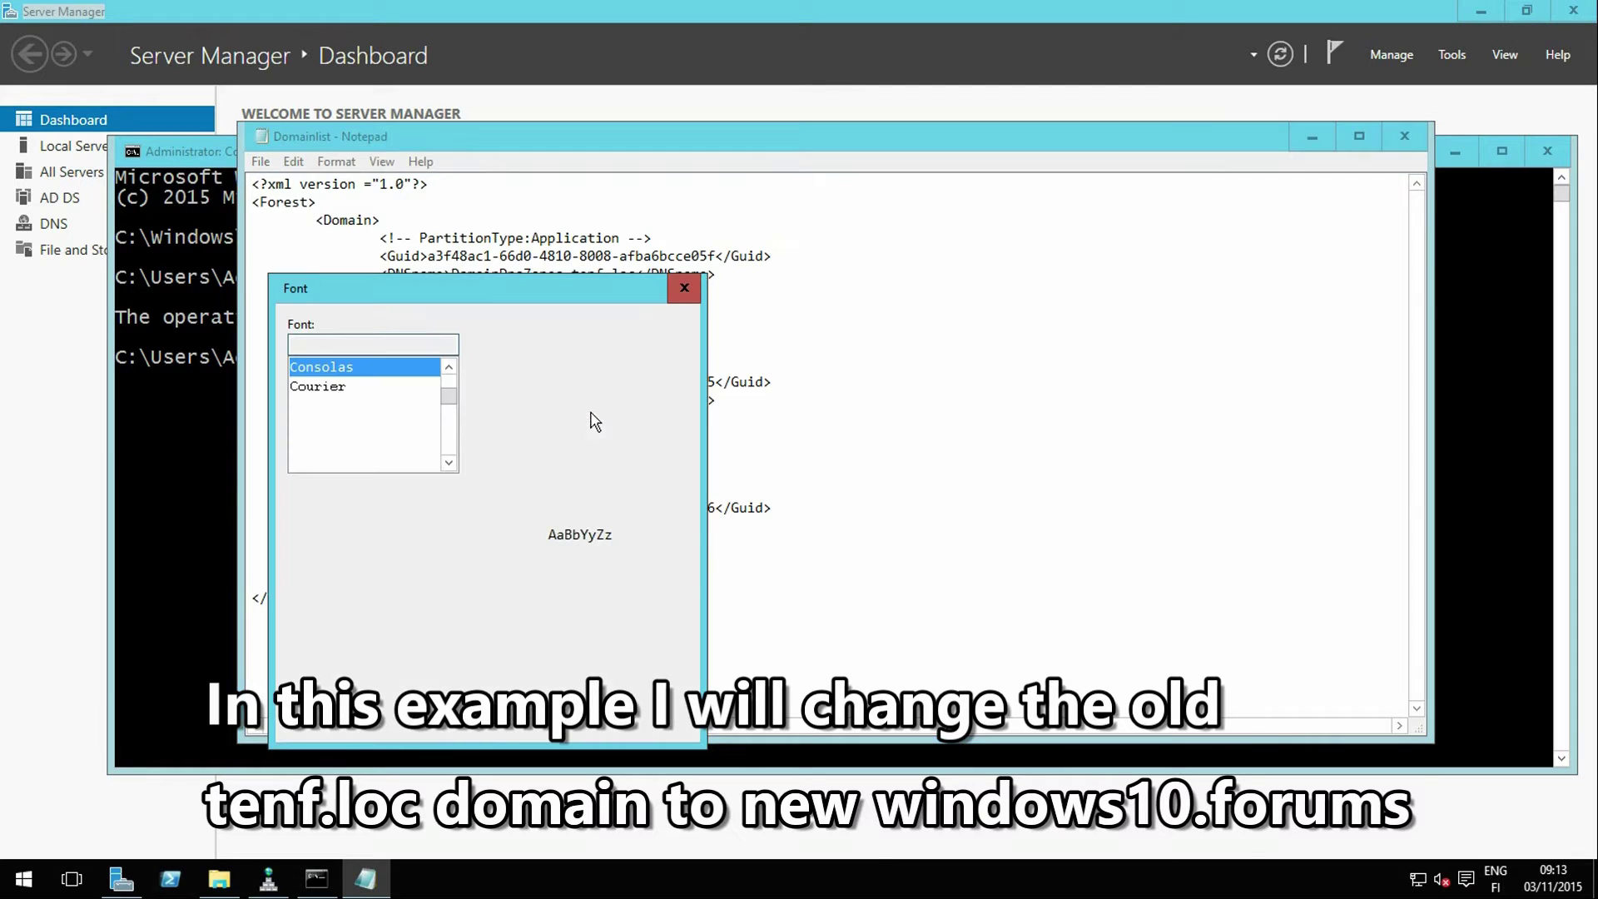
click(635, 410)
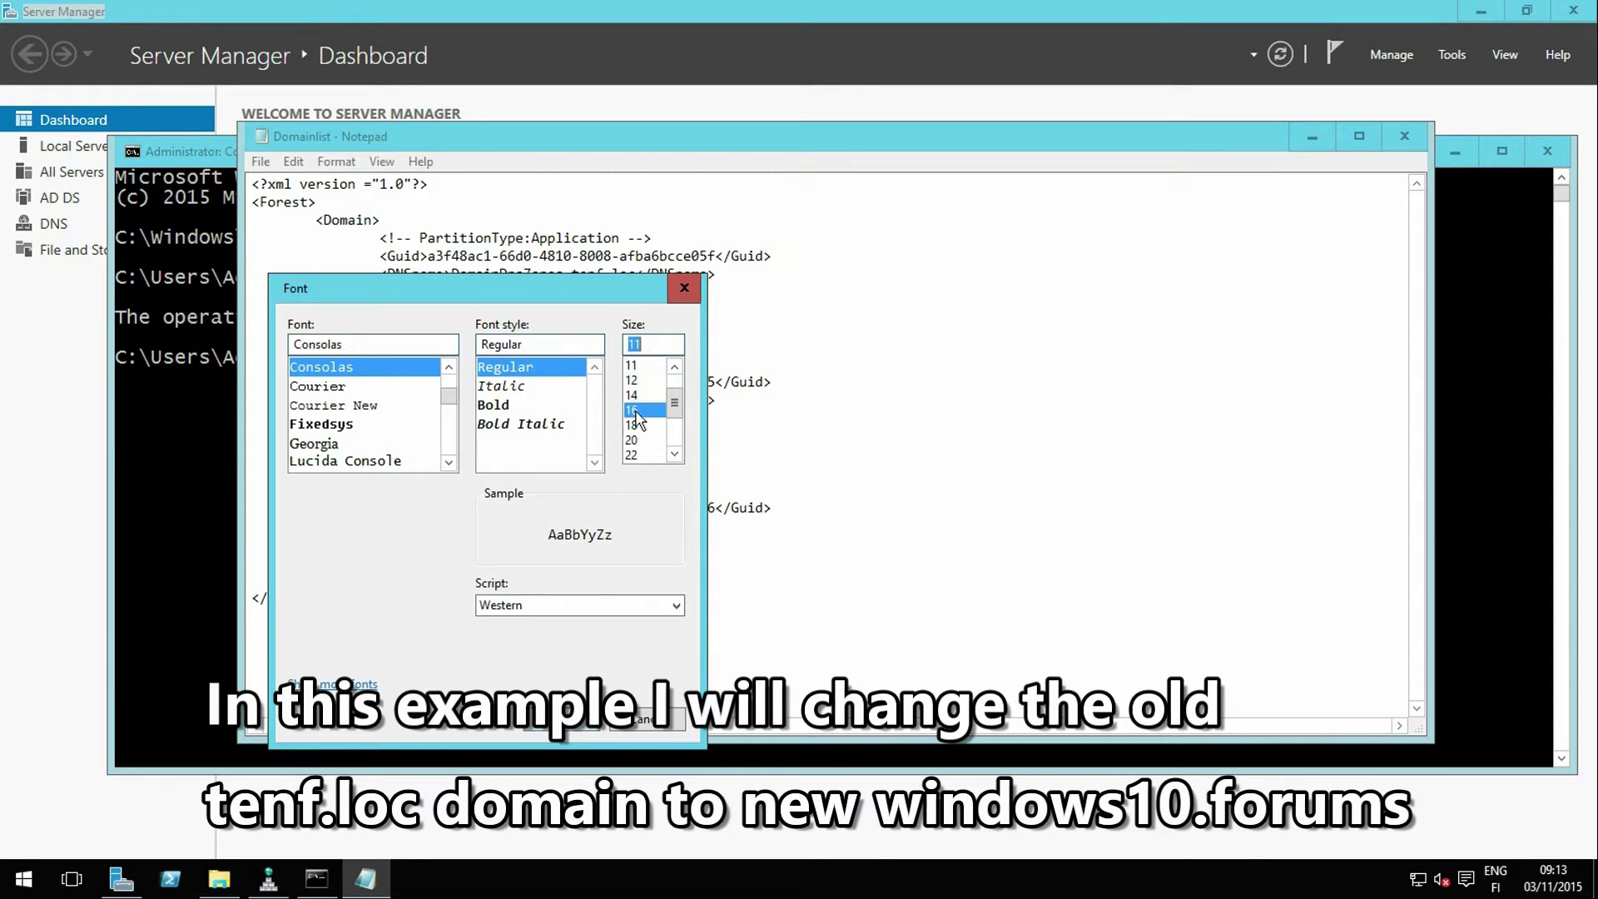
key(Return)
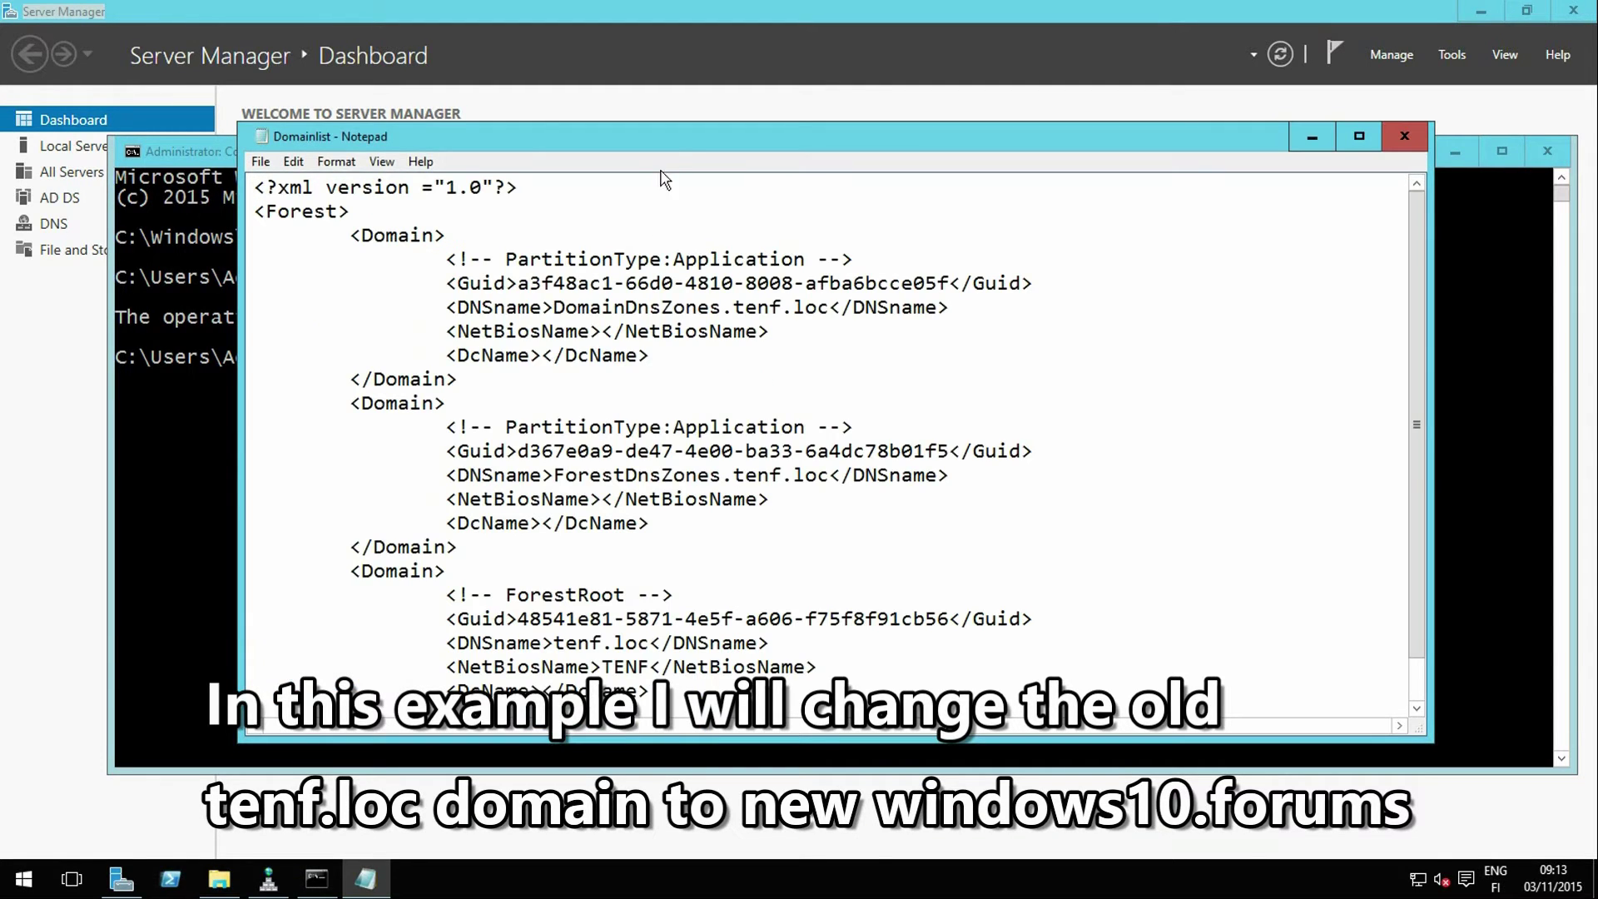
drag(668, 147, 630, 75)
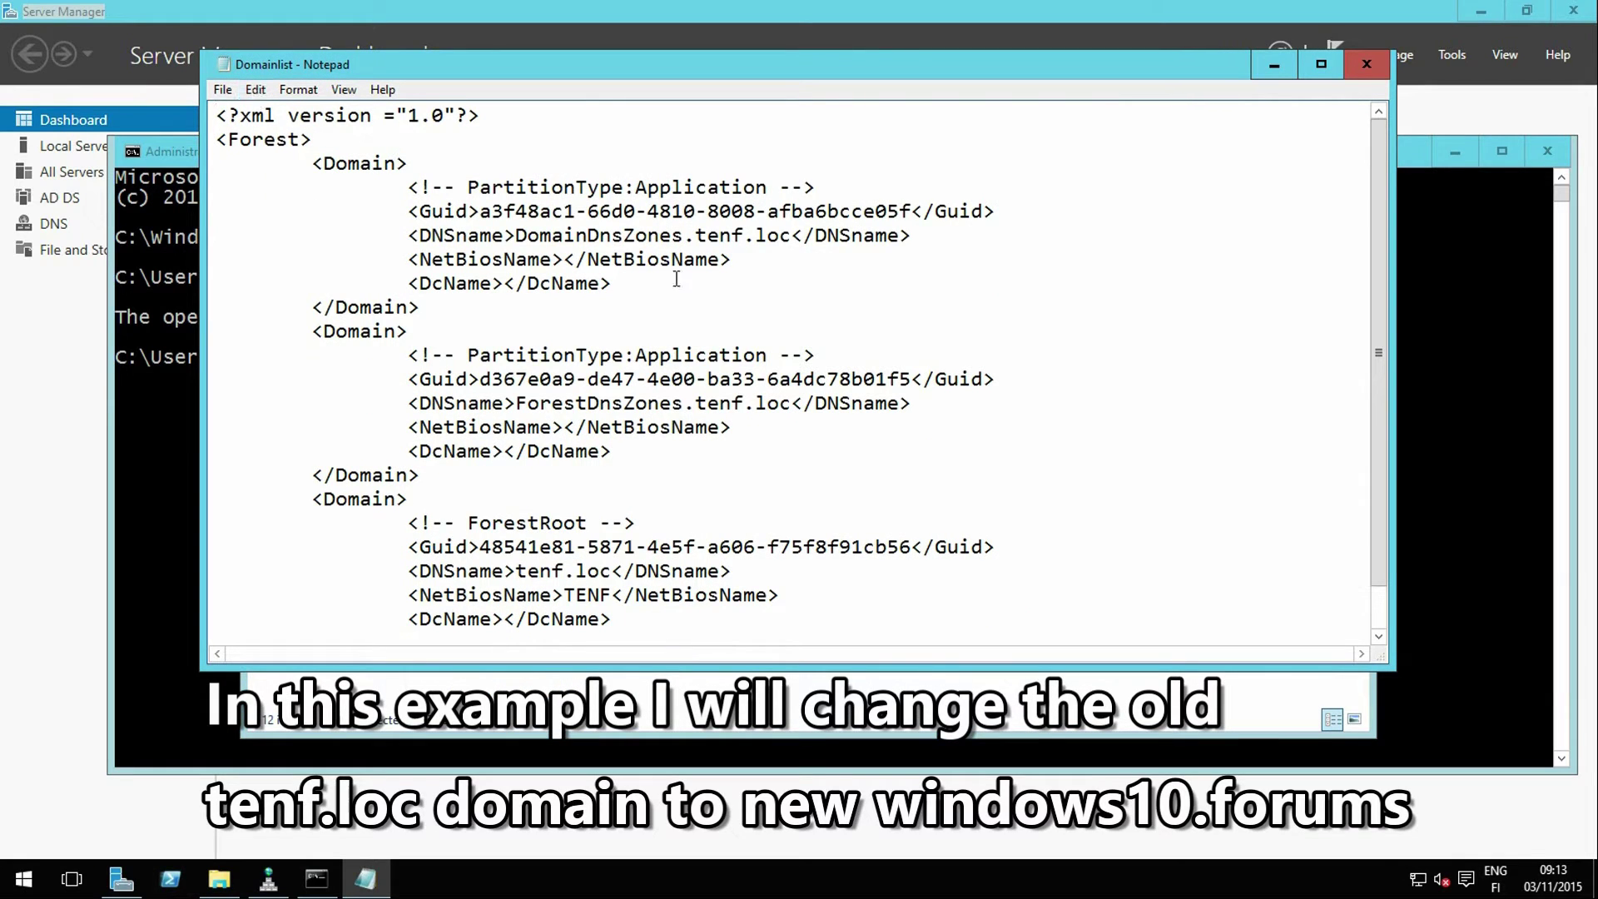
Replace every tenf.loc DNSname in Domainlist.xml with windows10.forums.
click(255, 89)
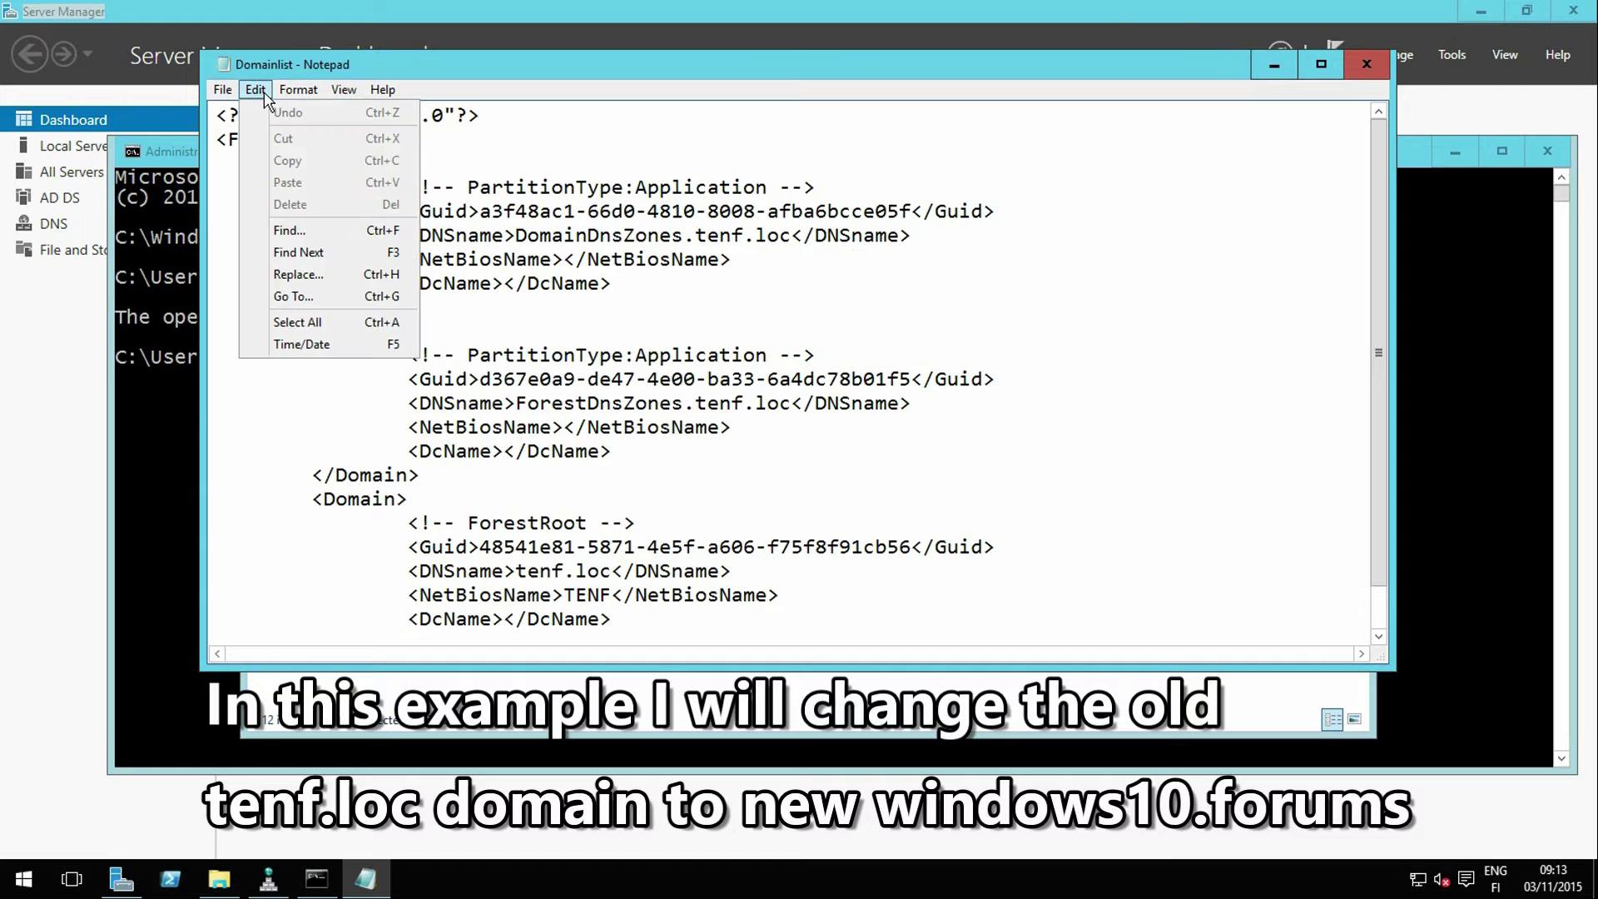
click(297, 276)
drag(418, 183, 1139, 161)
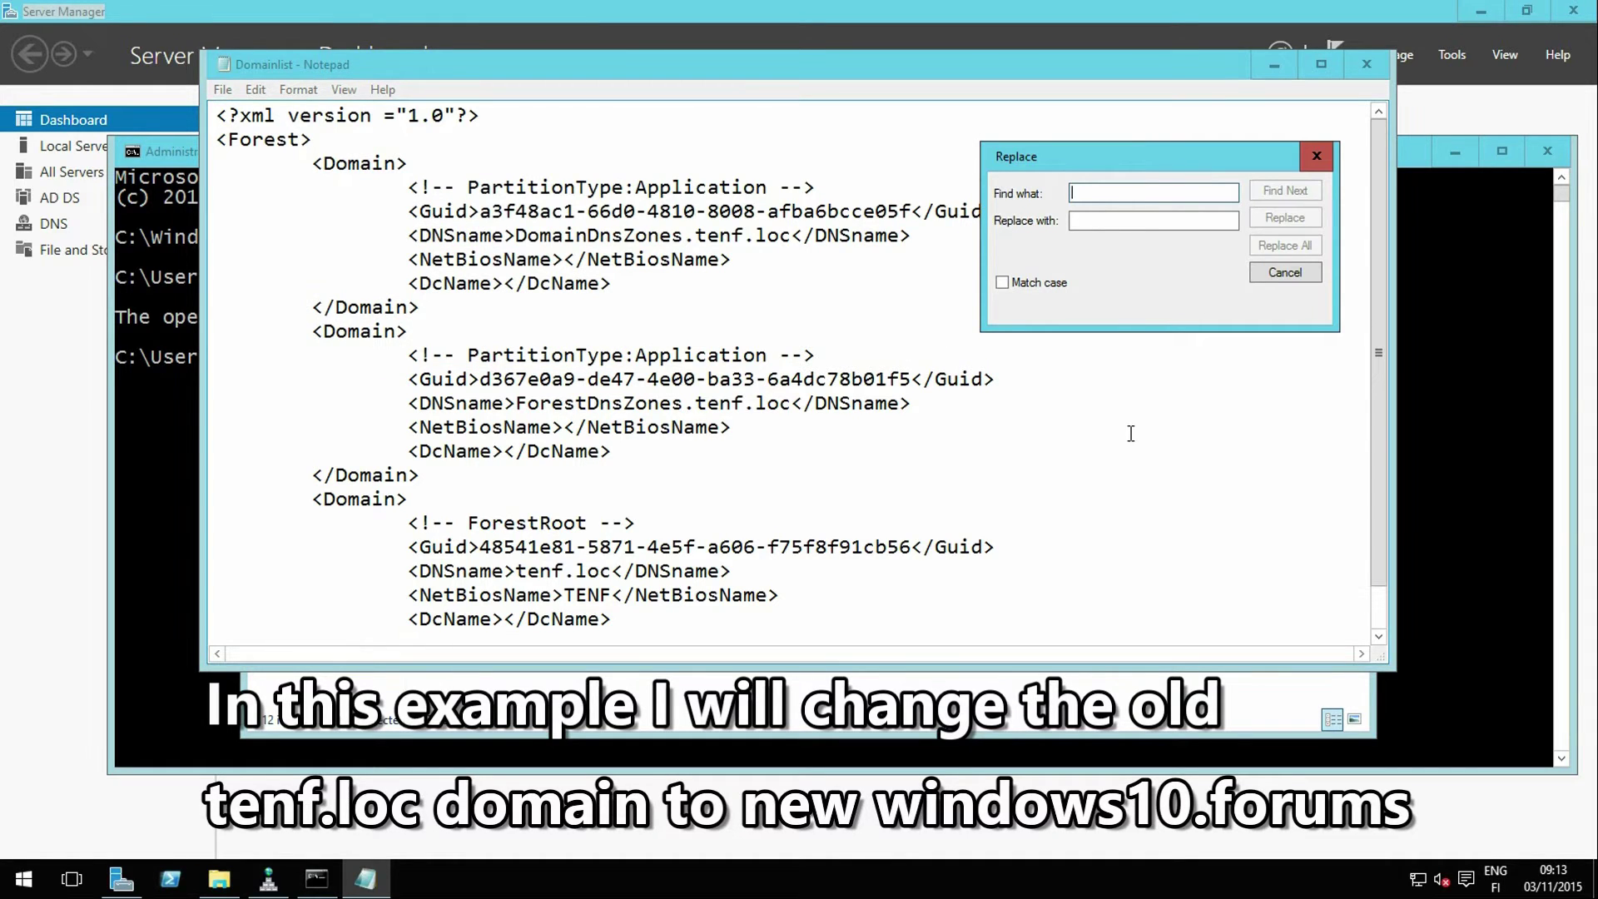
text(tenf.loc)
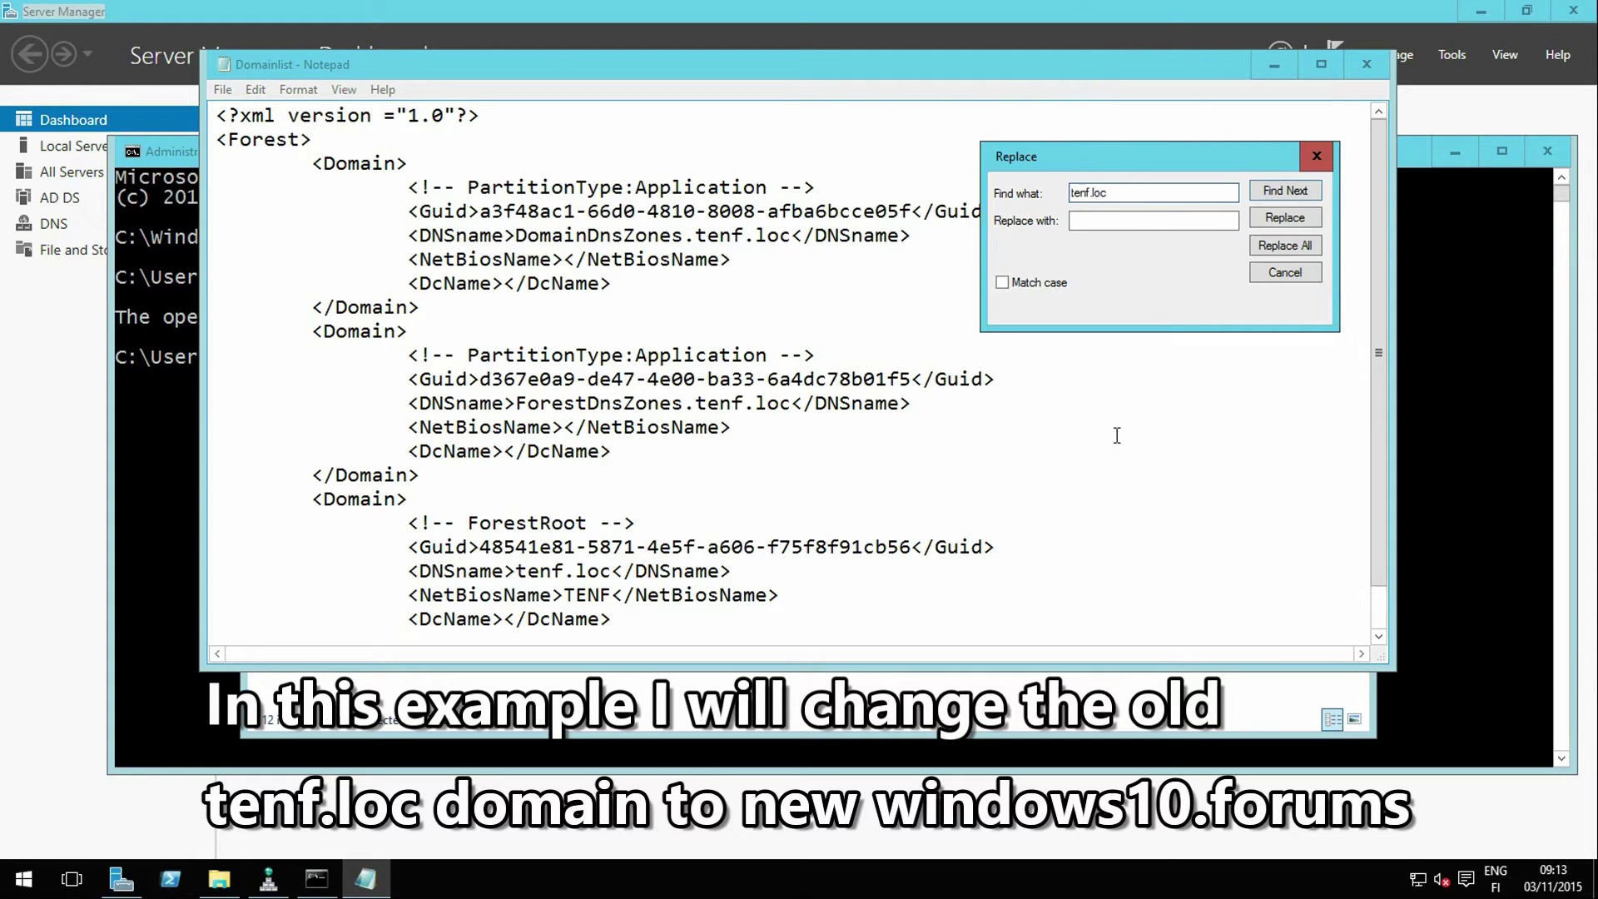
click(1099, 217)
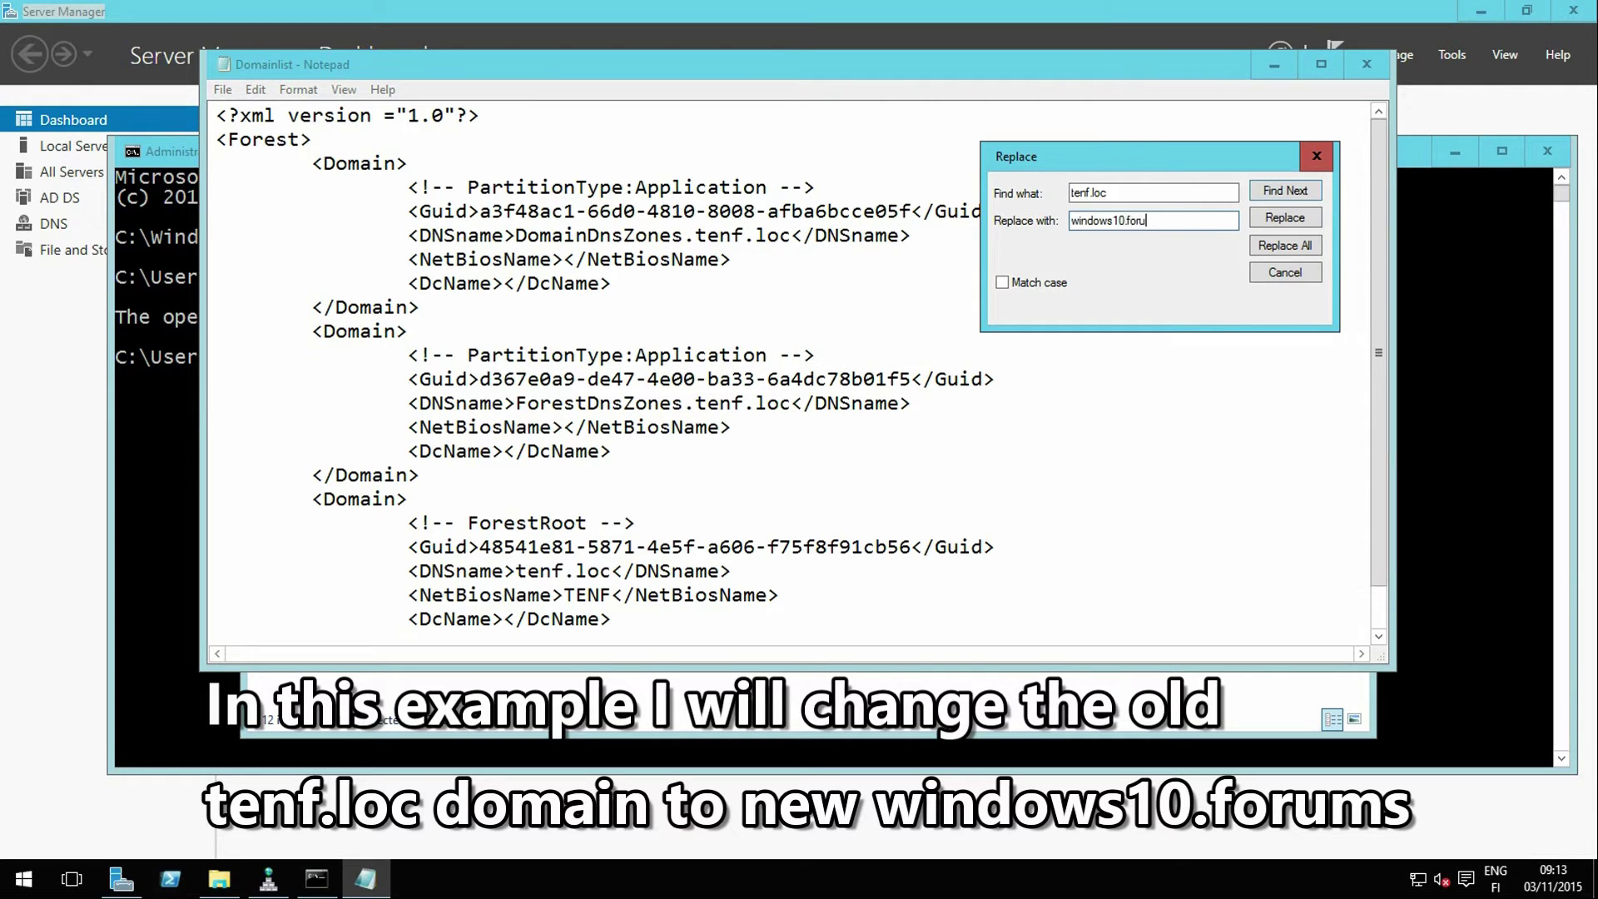
click(1273, 193)
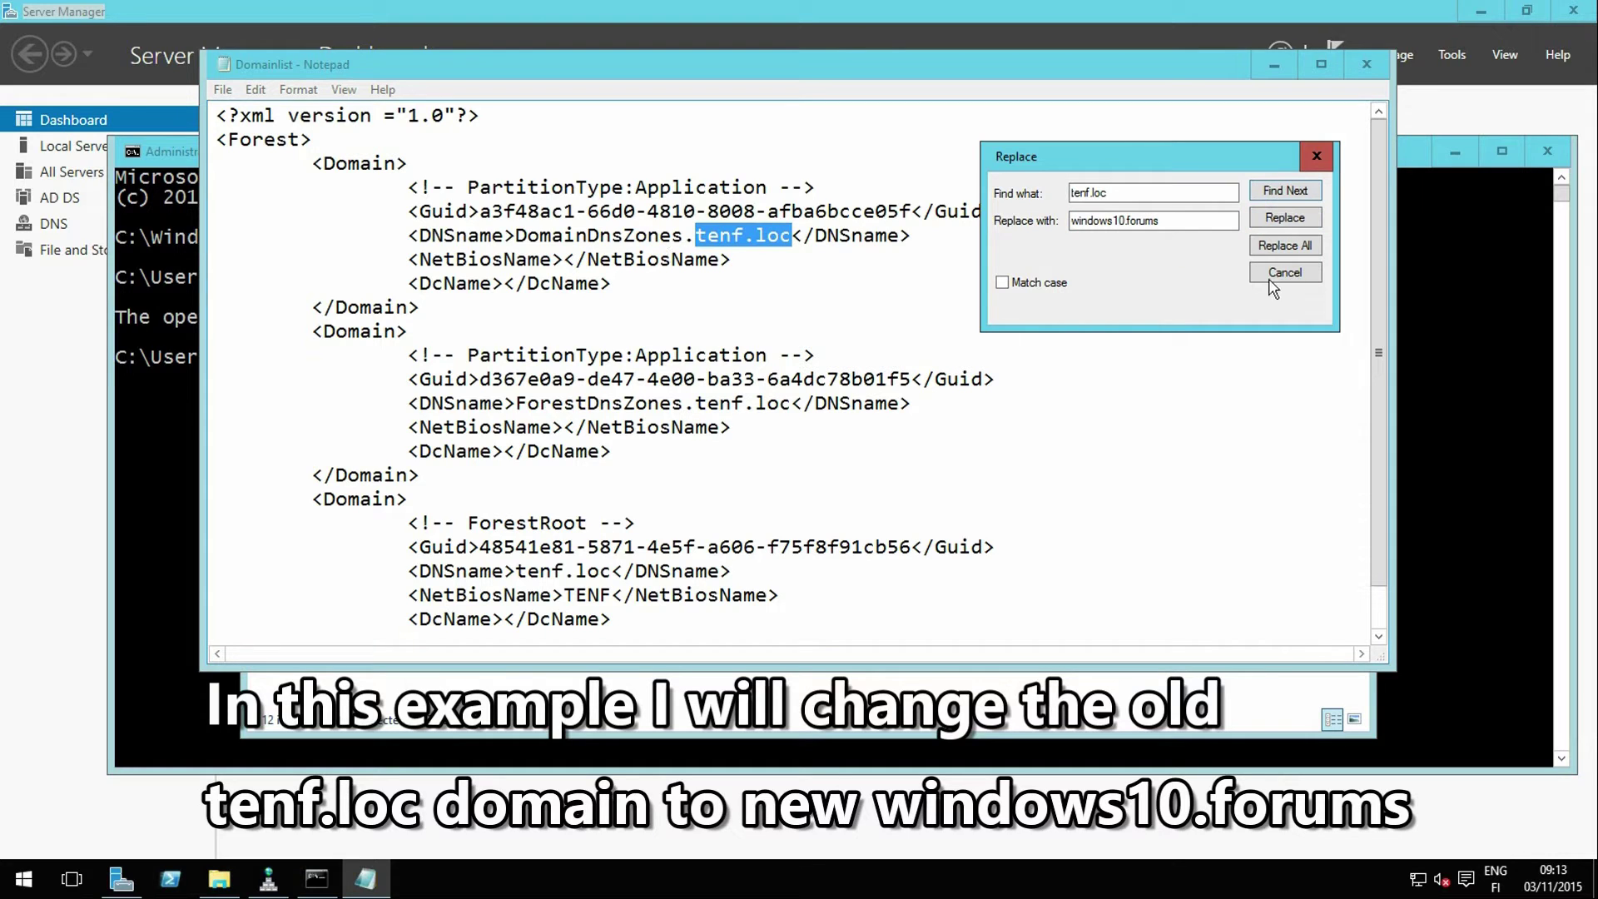
click(1286, 220)
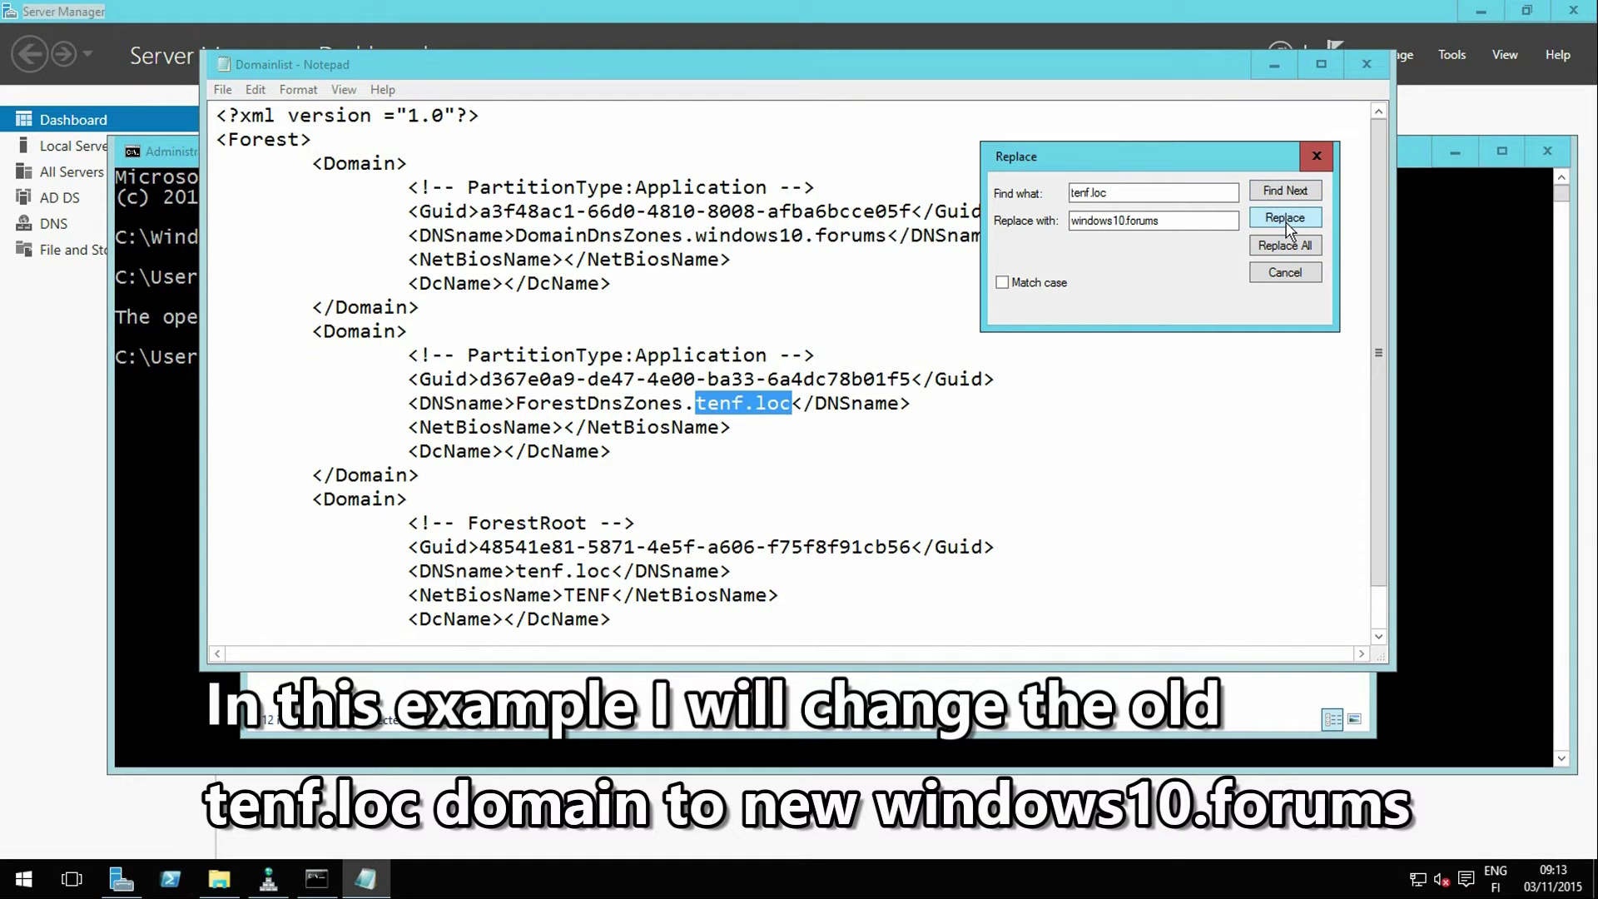
click(1286, 219)
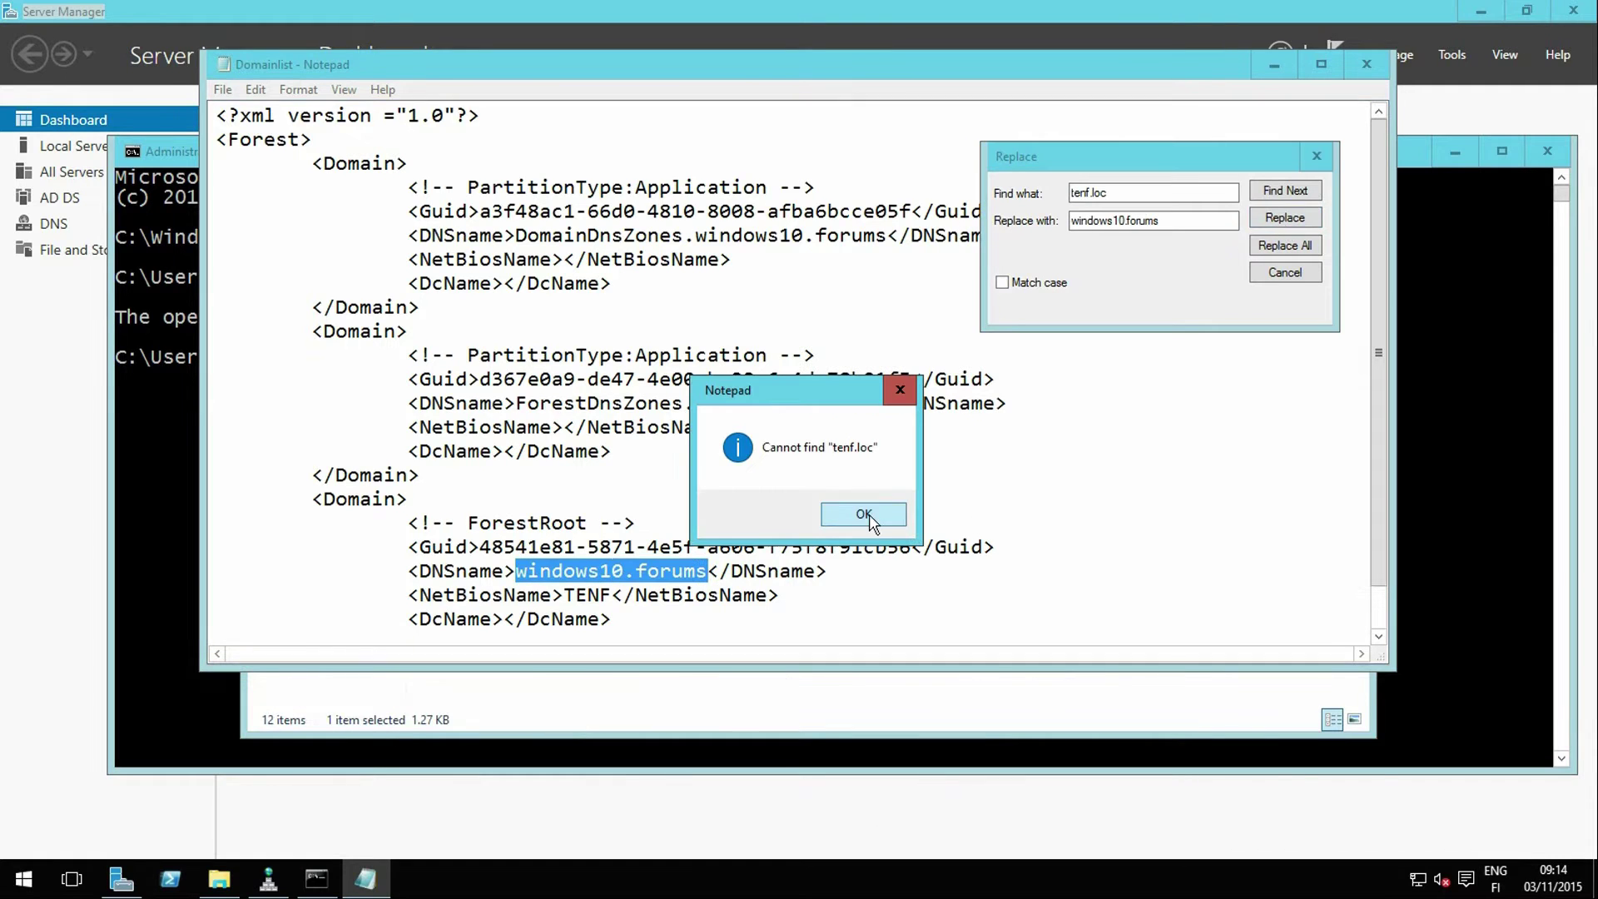
click(863, 514)
click(1306, 159)
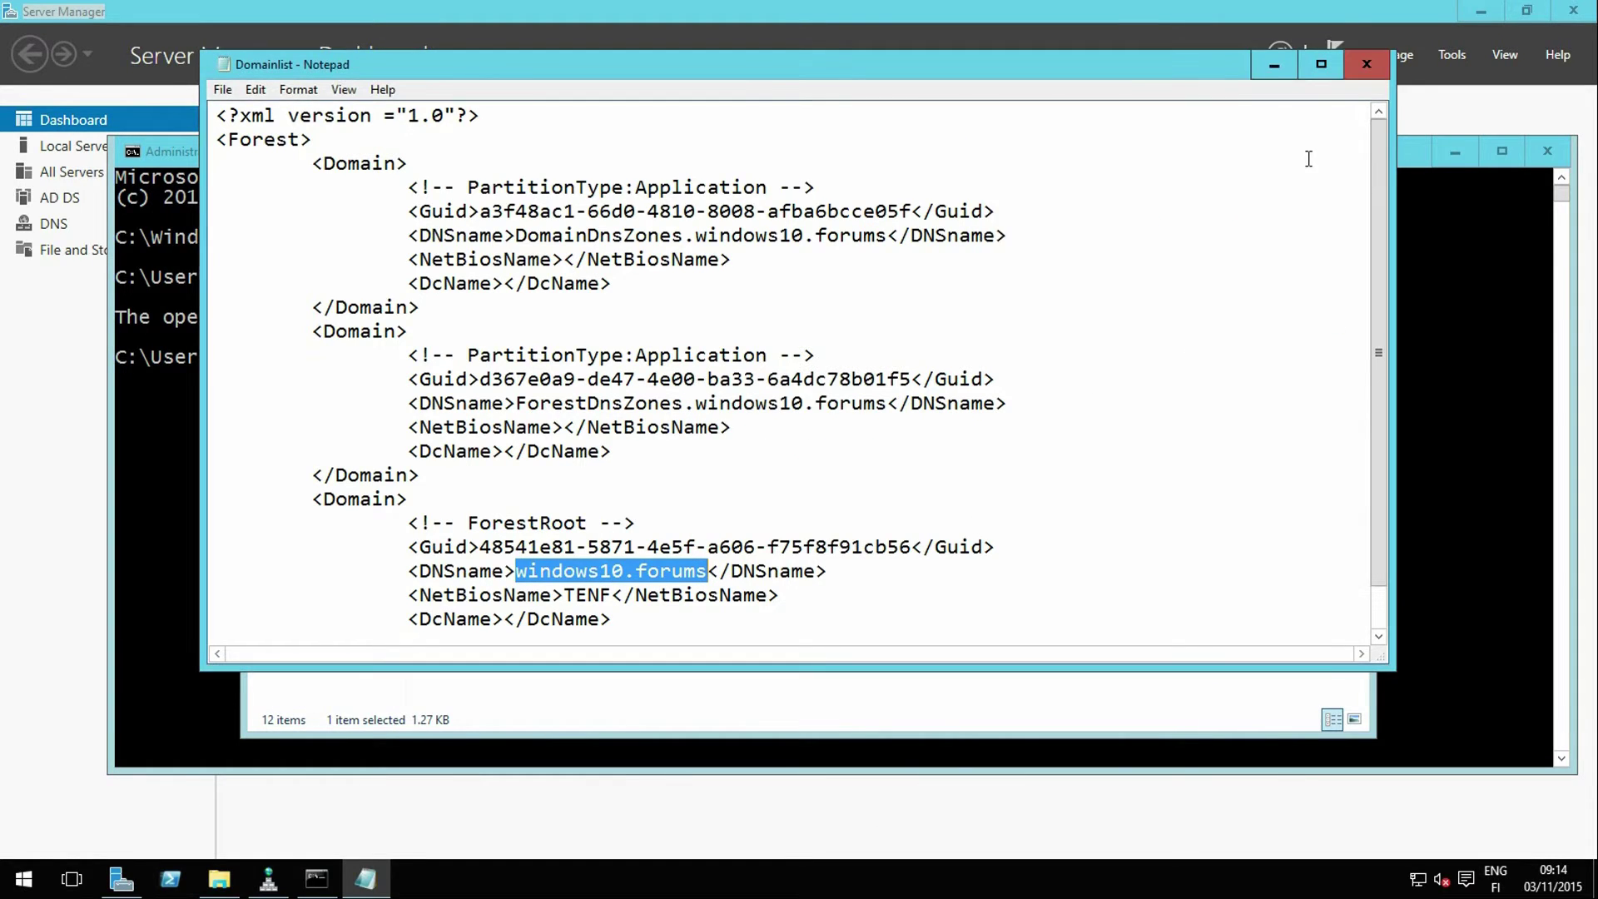
Change the ForestRoot NetBiosName from TENF to WINDOWS10.
click(601, 571)
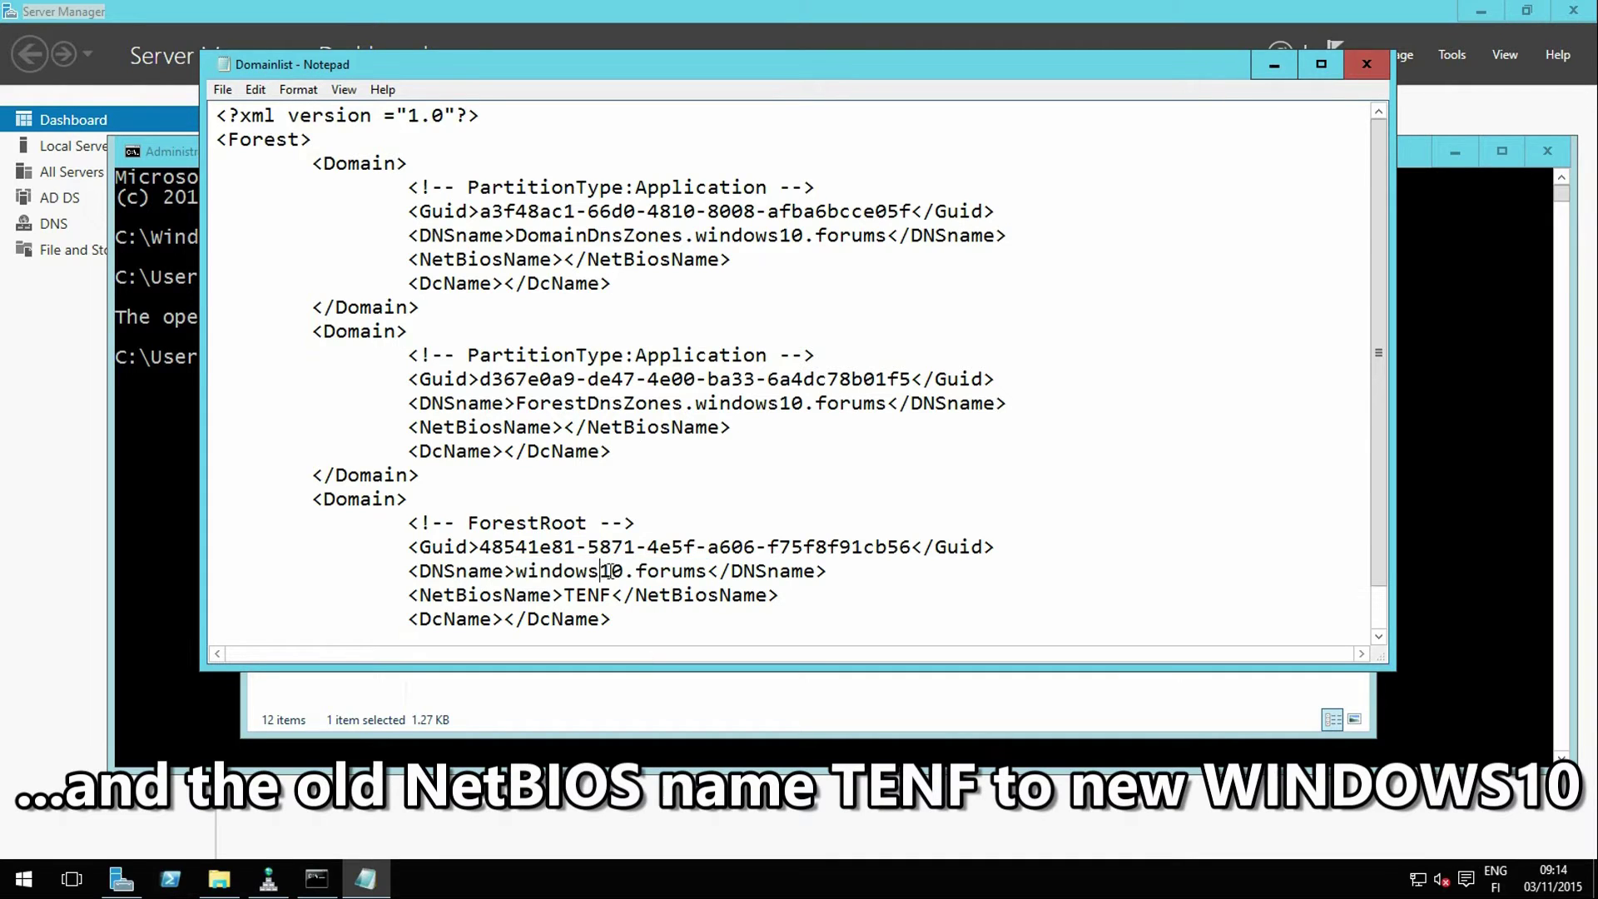
mouse_move(624, 571)
mouse_down()
mouse_move(515, 572)
mouse_move(617, 587)
mouse_up()
text(WINDOWS)
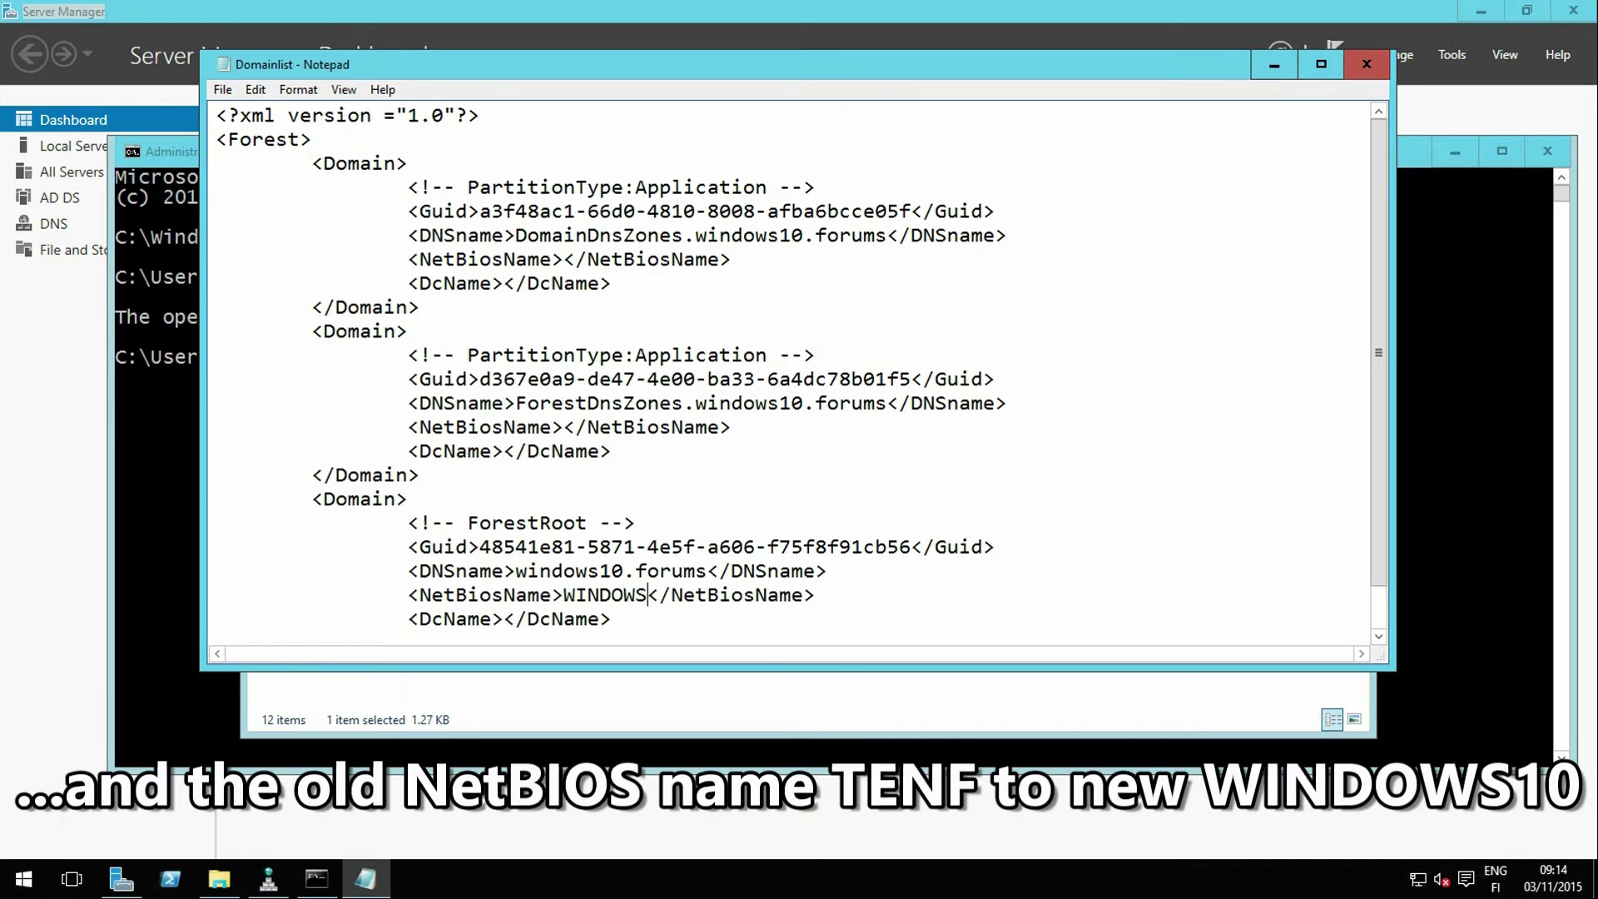
text(10)
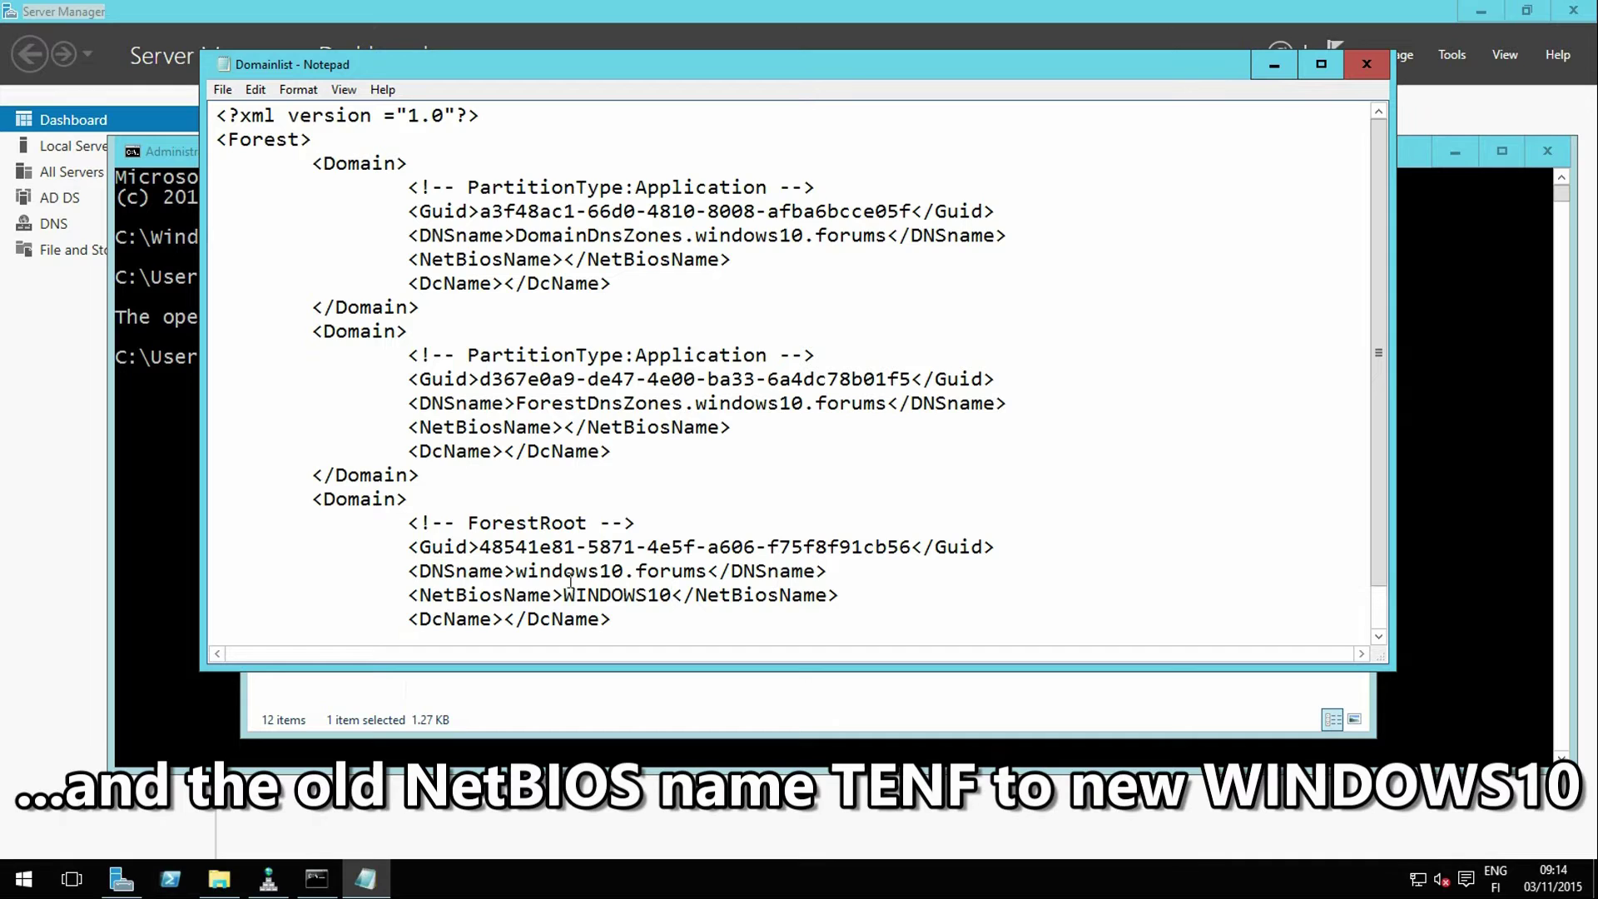
drag(558, 598, 671, 582)
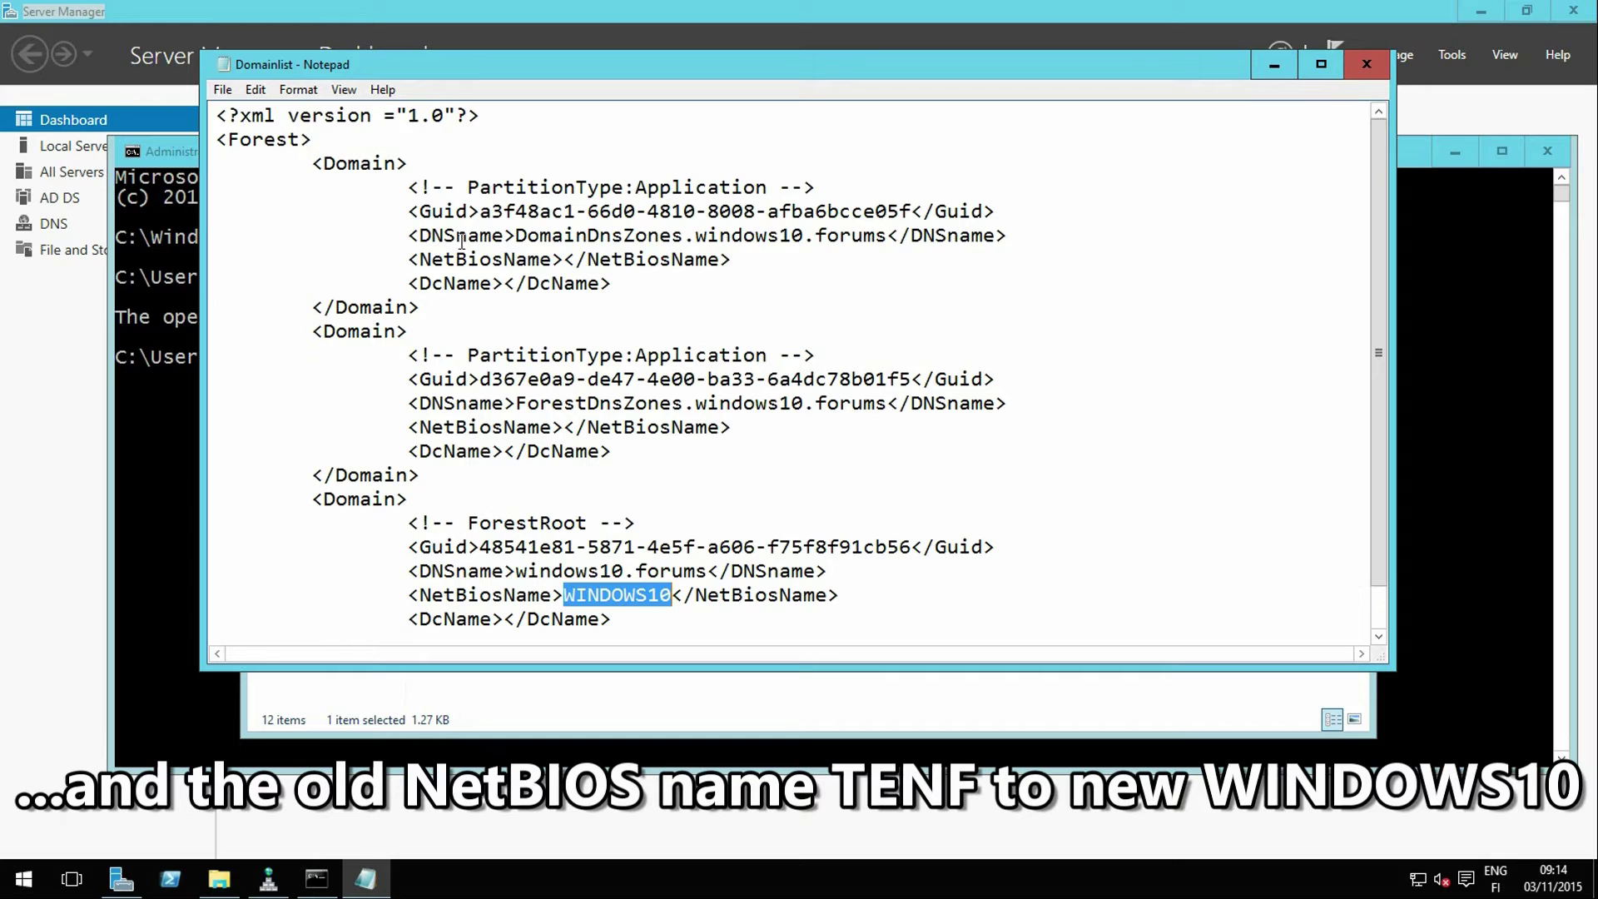
Save Domainlist.xml, then close Notepad and File Explorer.
click(223, 62)
click(249, 207)
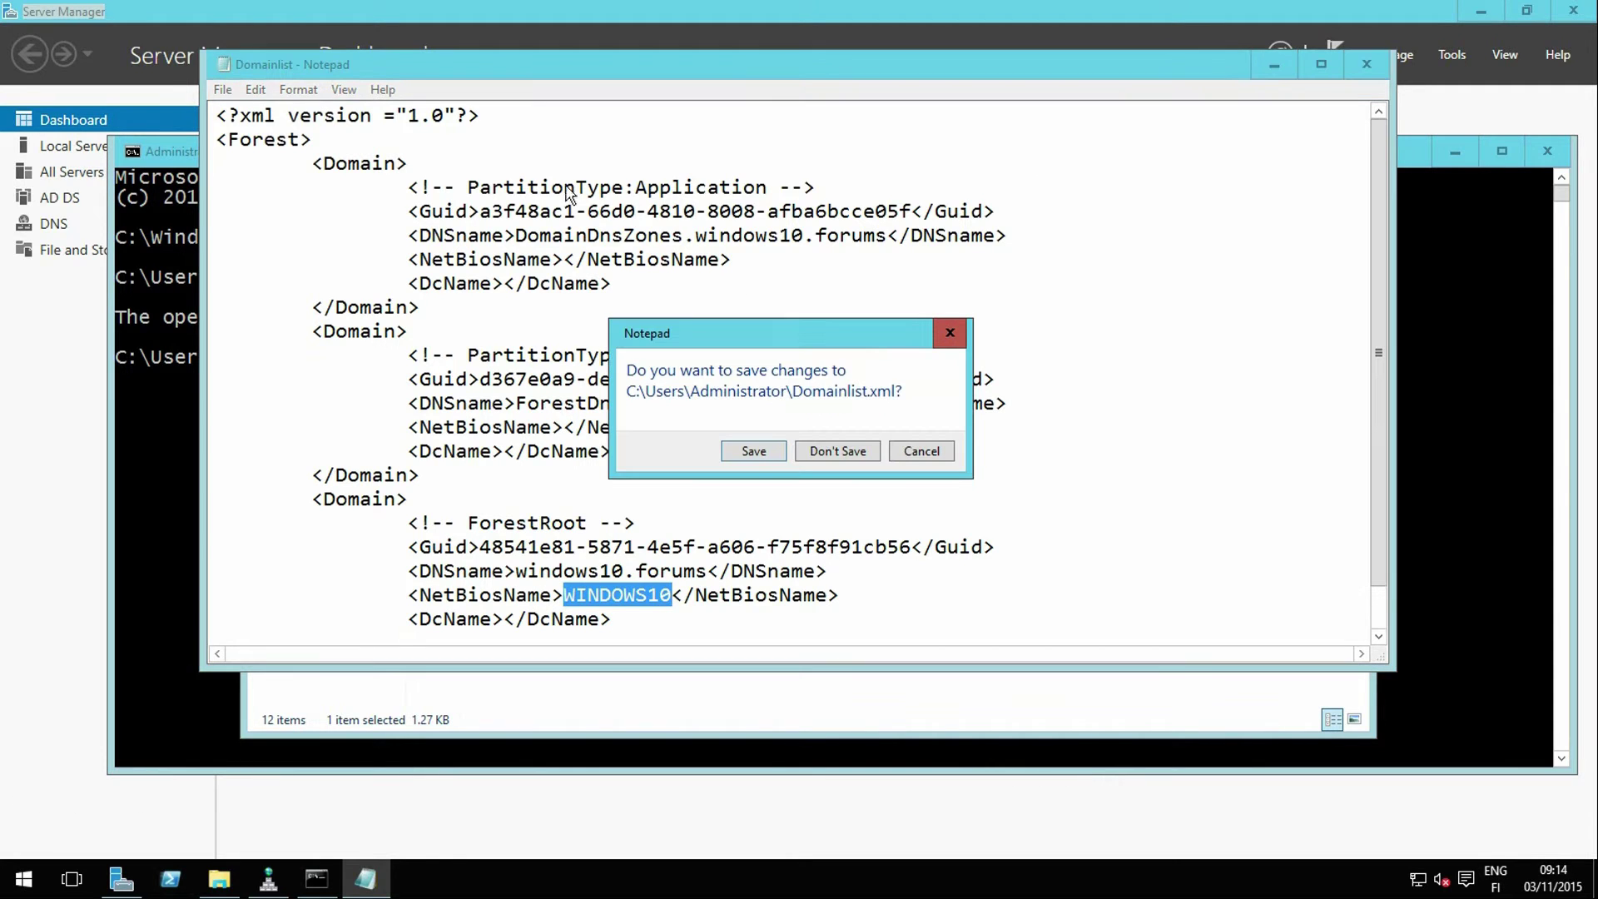
click(753, 453)
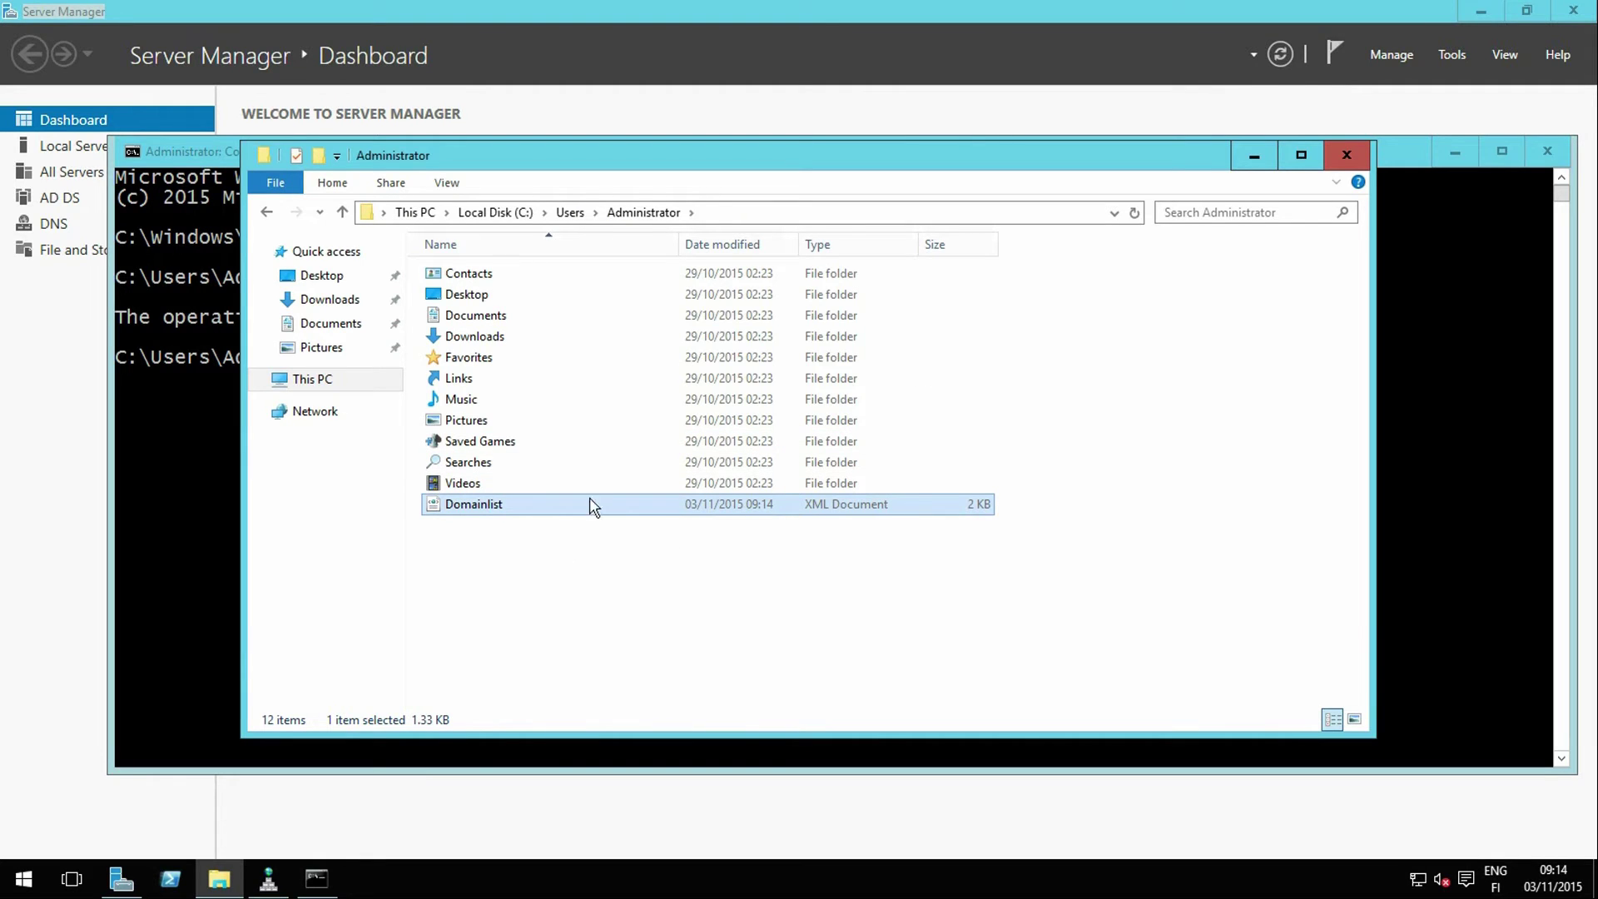
click(1347, 155)
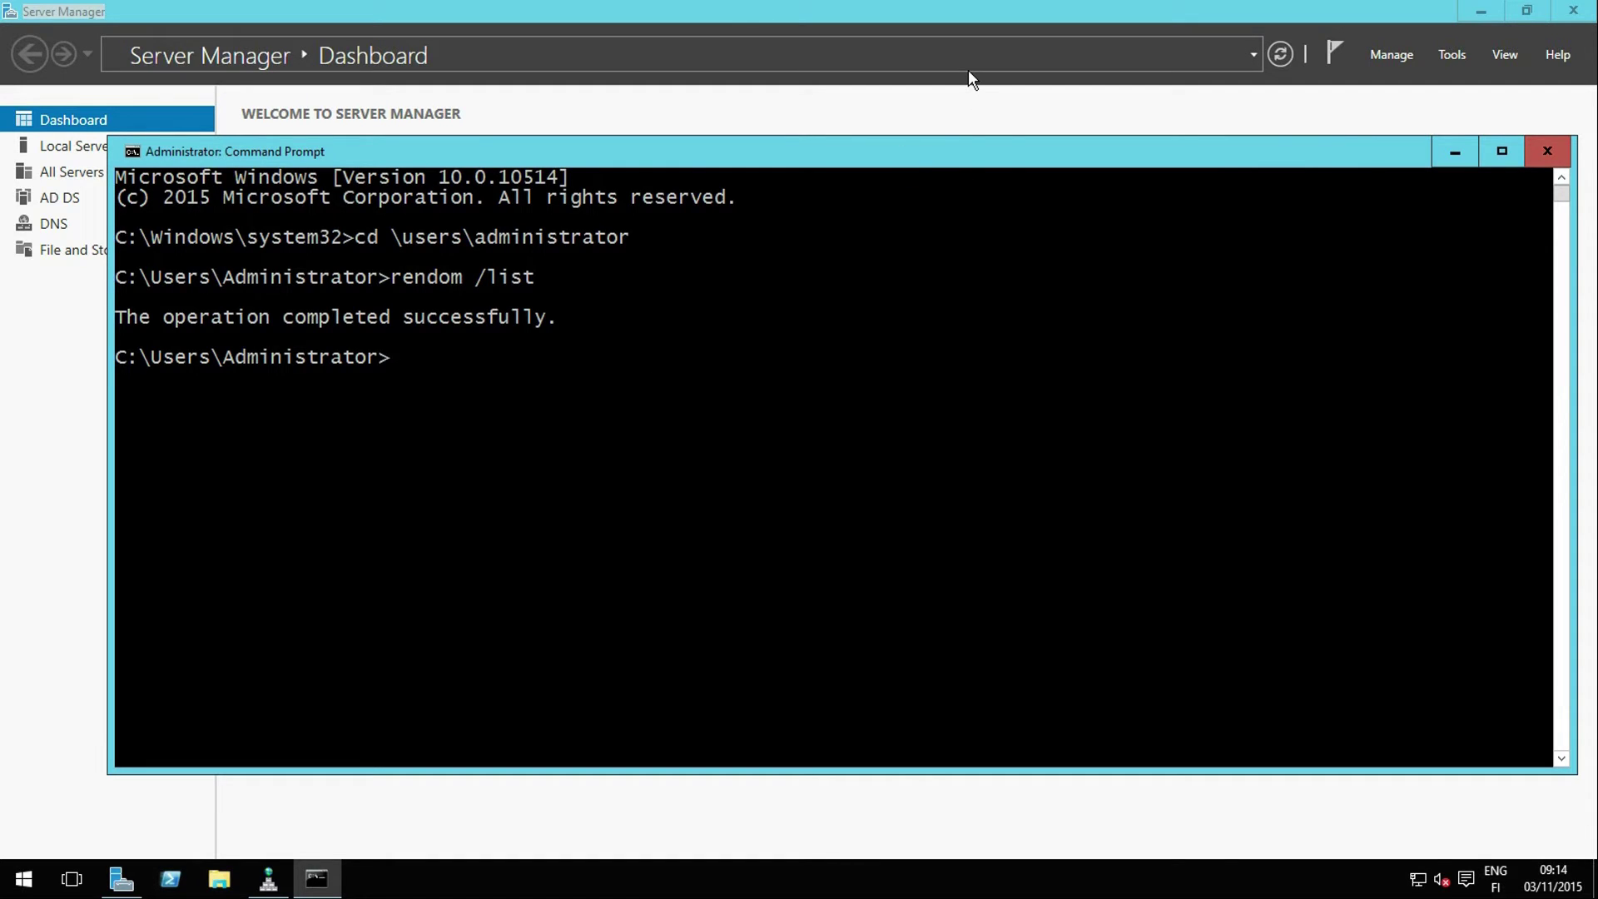
Verify windows10.forums with flat name WINDOWS10 via rendom /showforest, then run rendom /upload.
text(rendom /showforest)
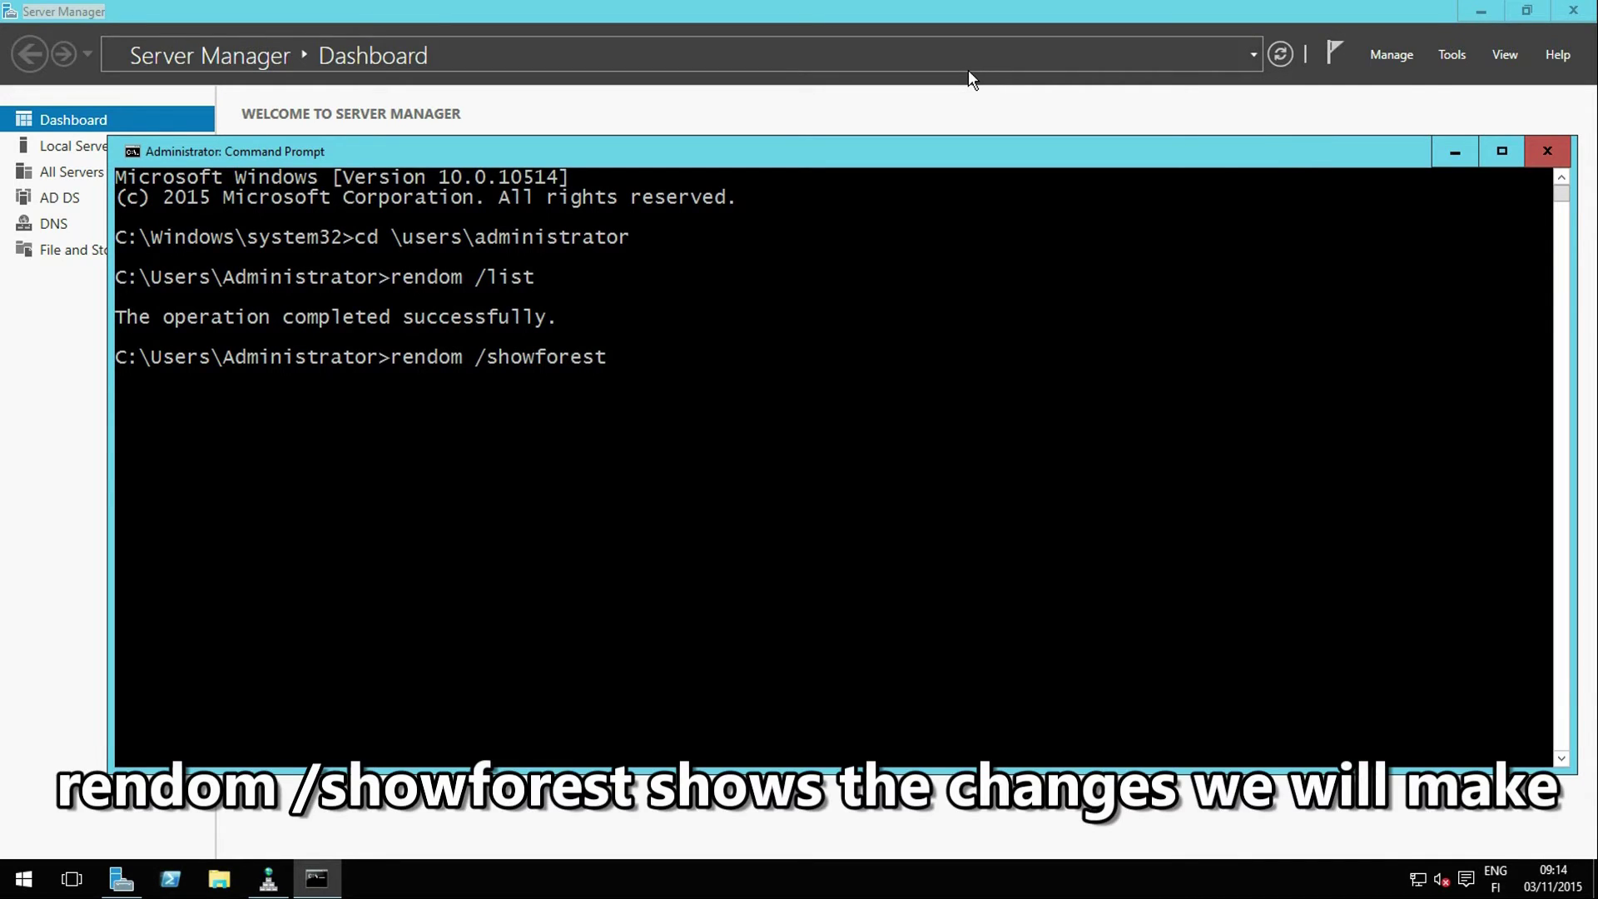
key(Return)
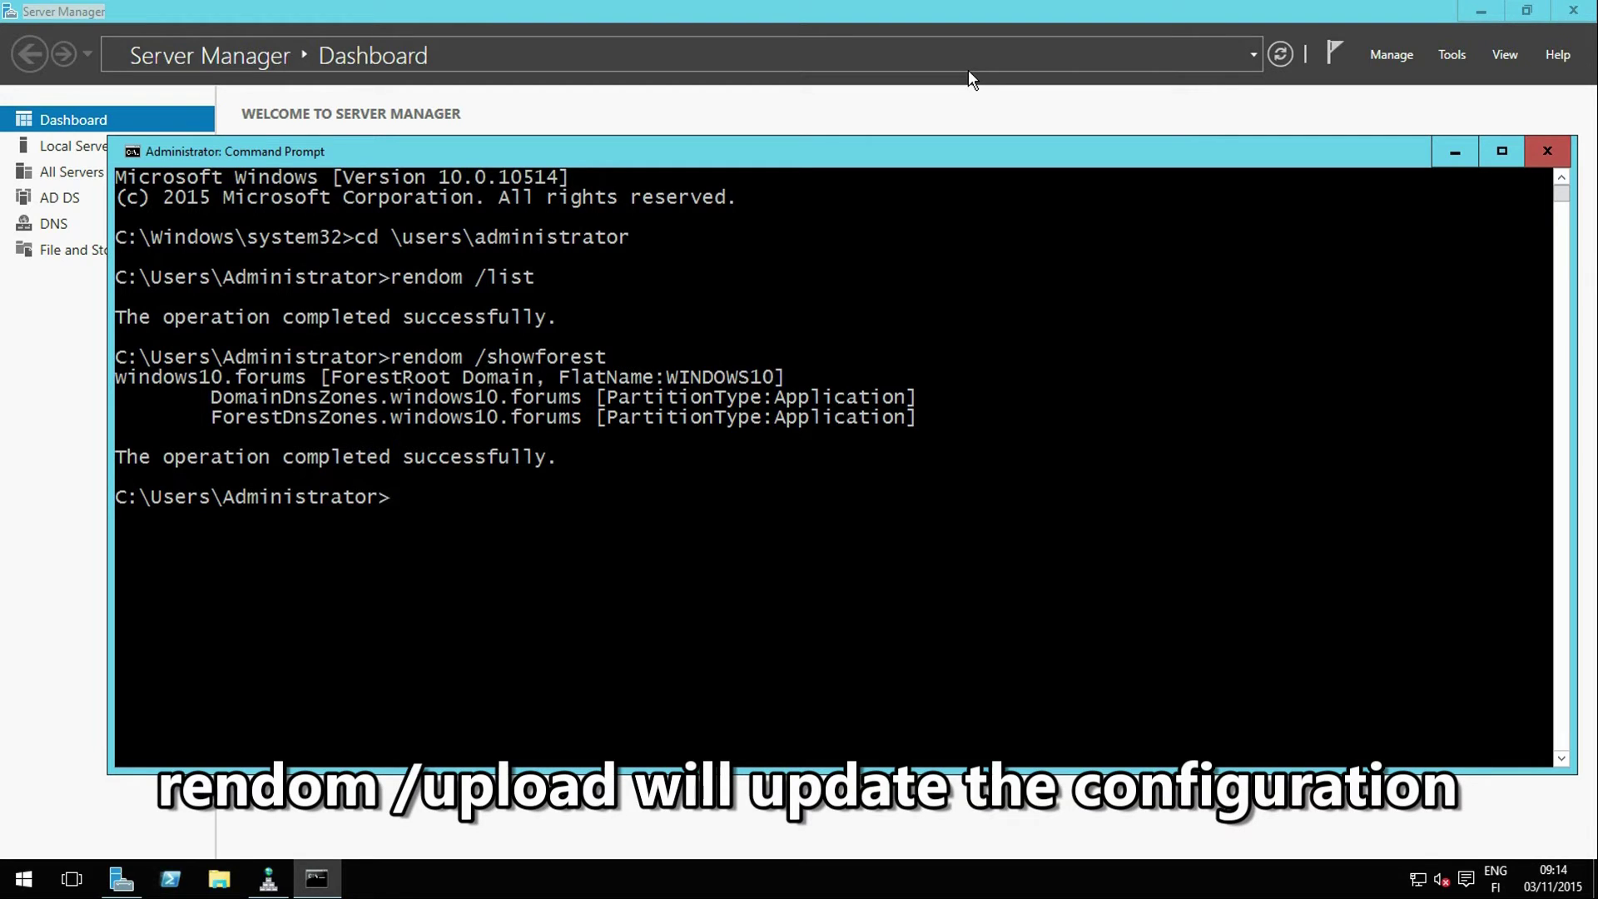
key(Up)
key(BackSpace)
key(BackSpace)
key(BackSpace)
key(BackSpace)
key(BackSpace)
key(BackSpace)
key(BackSpace)
key(BackSpace)
key(BackSpace)
key(BackSpace)
text(upload)
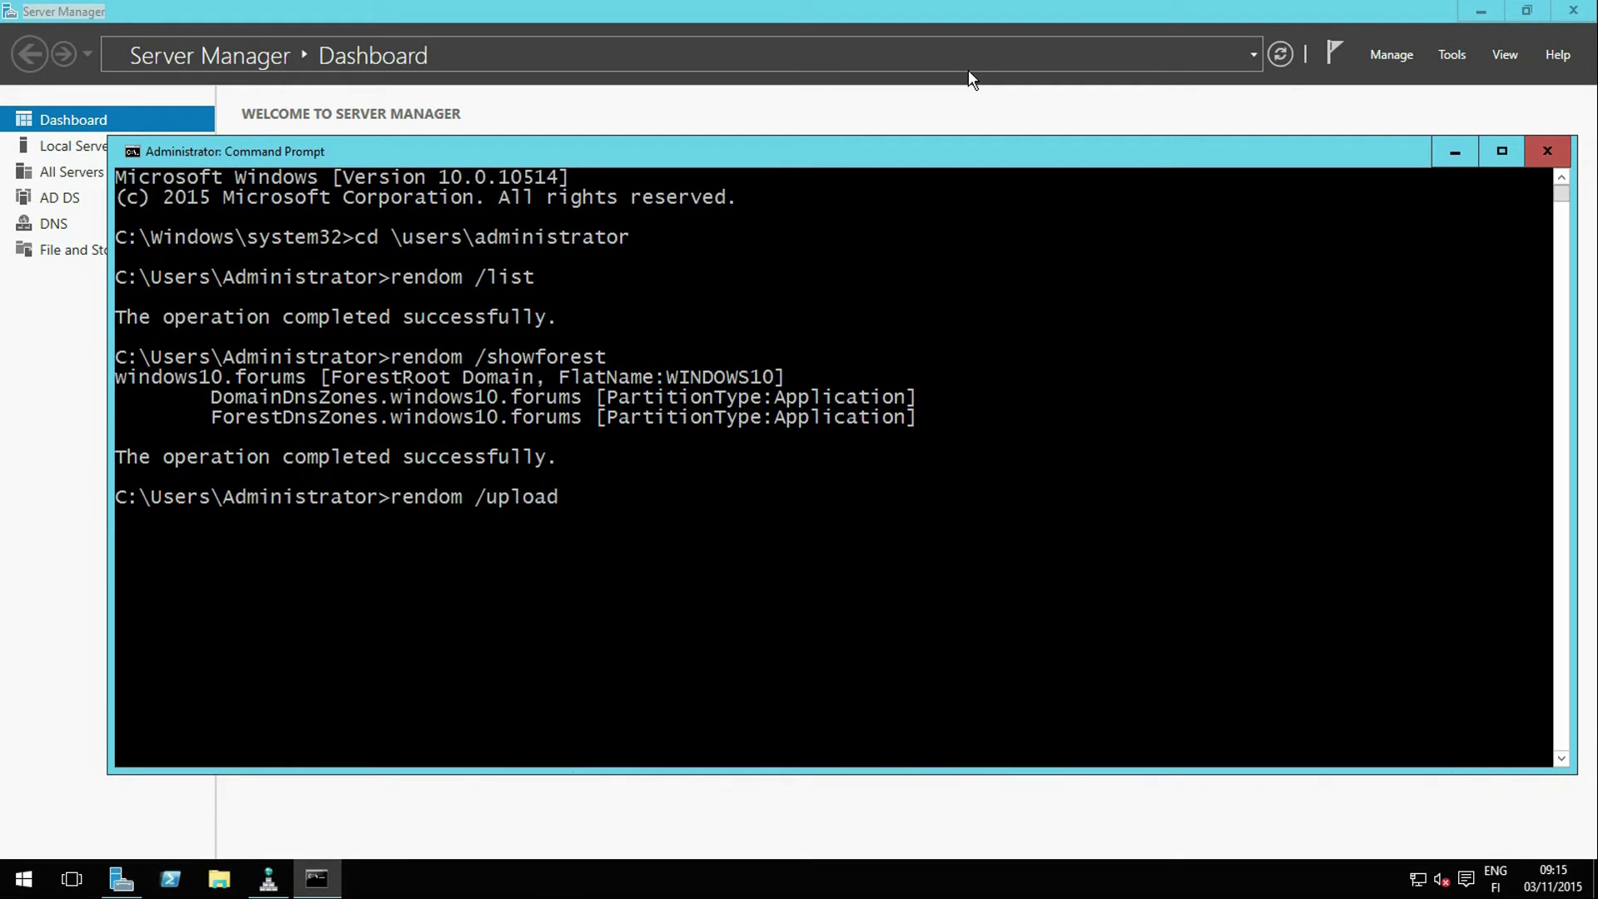
key(Return)
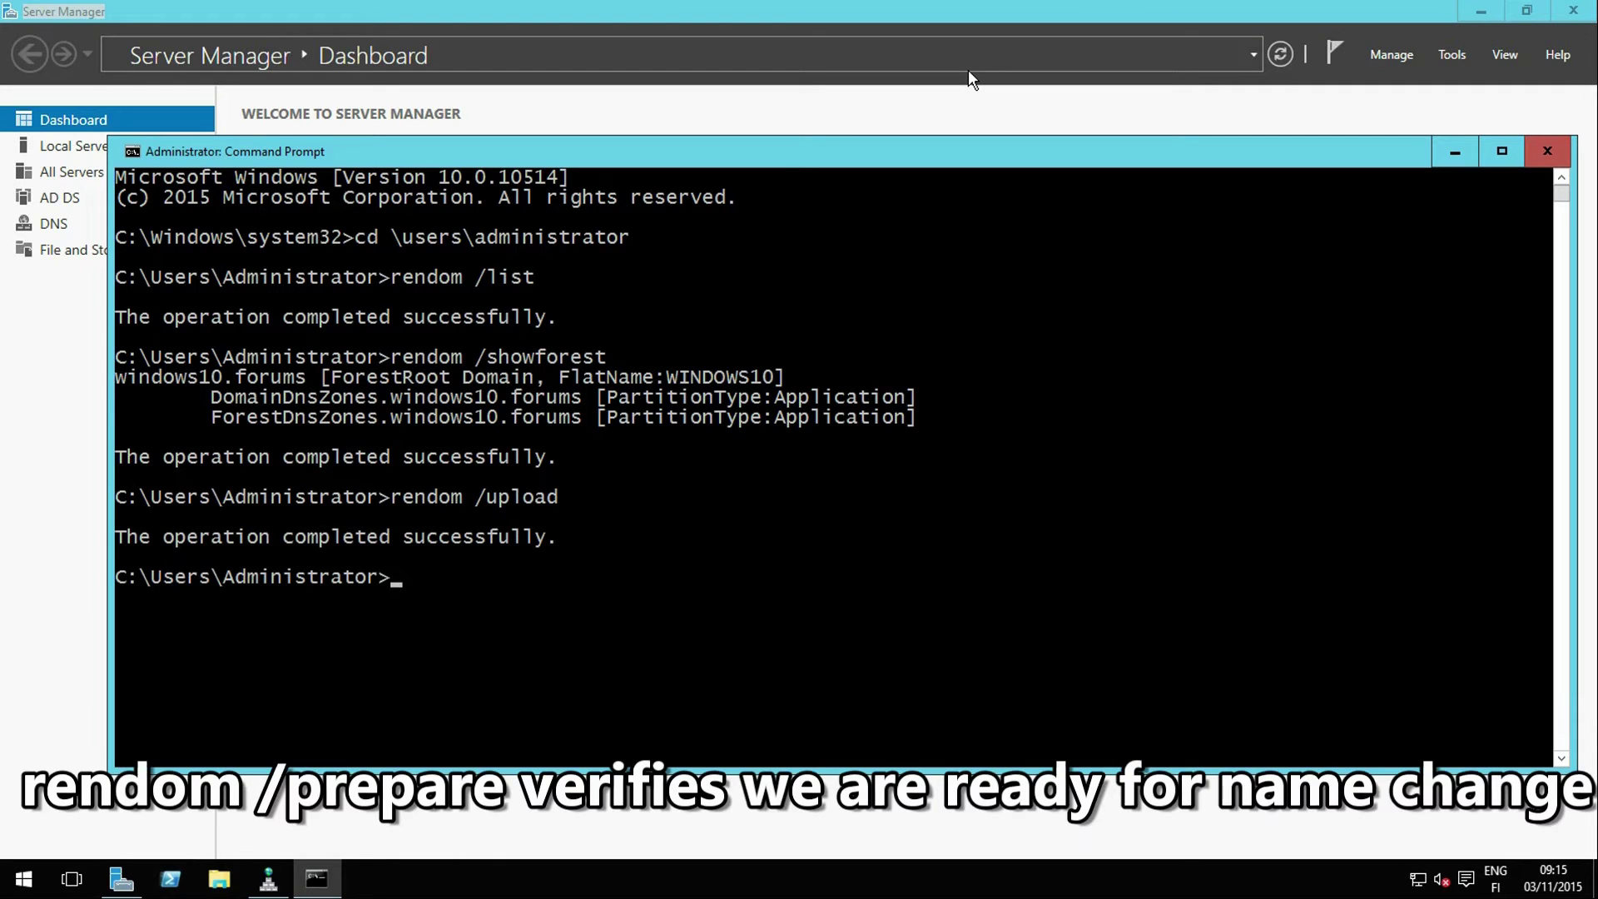
key(Up)
key(BackSpace)
key(BackSpace)
key(BackSpace)
key(BackSpace)
key(BackSpace)
key(BackSpace)
Run rendom /prepare, then rendom /execute, both completing with 0 errors.
text(prepare)
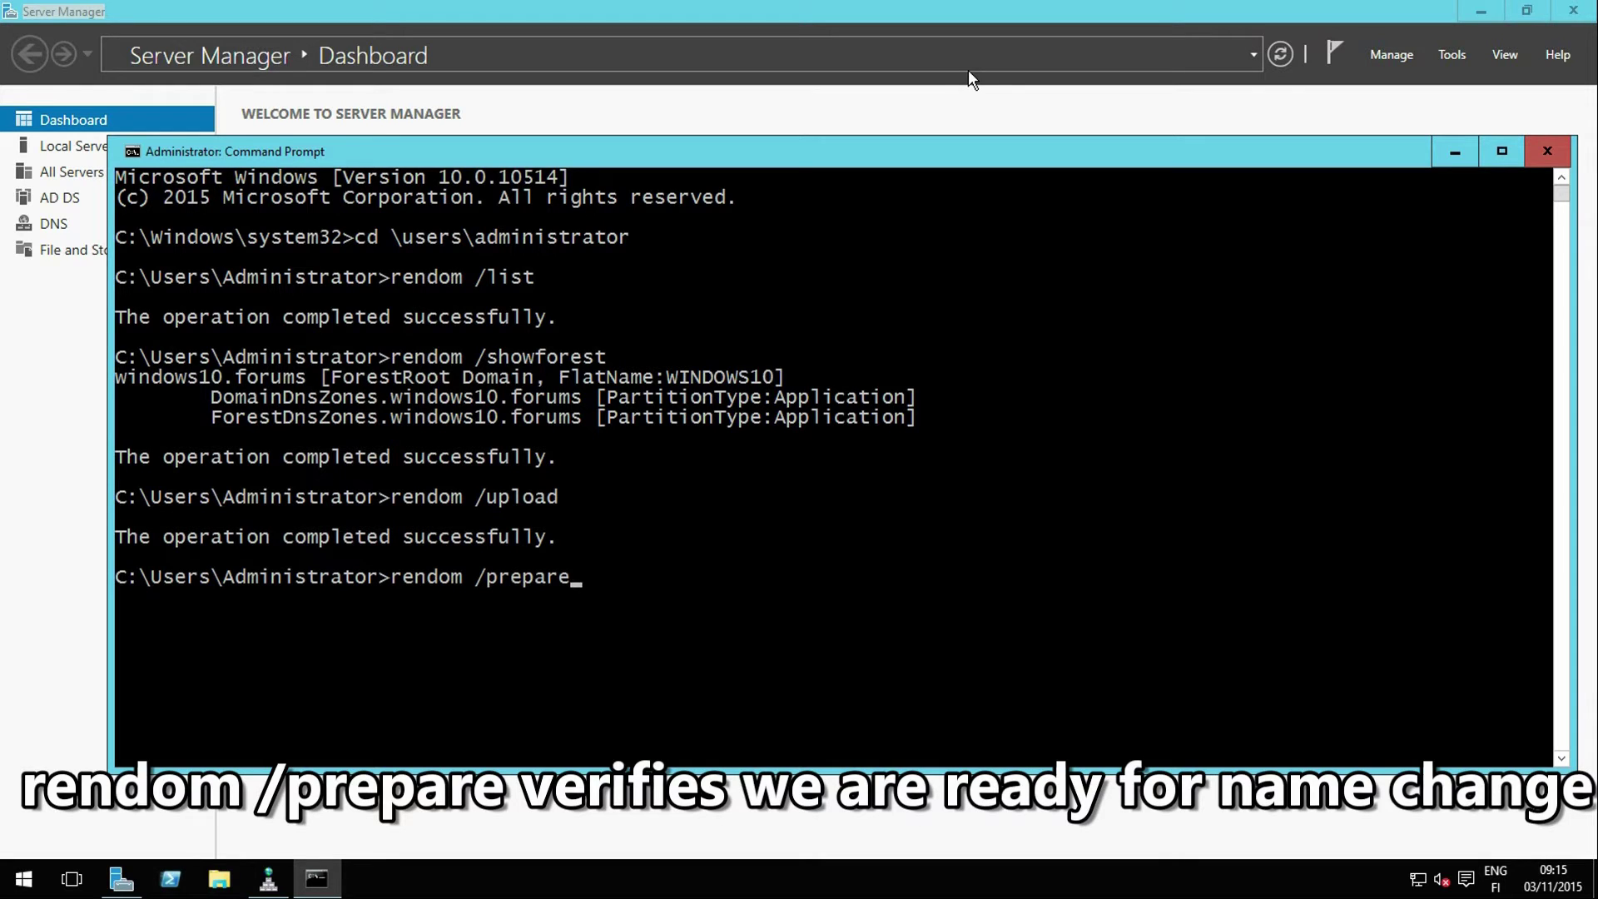
key(Return)
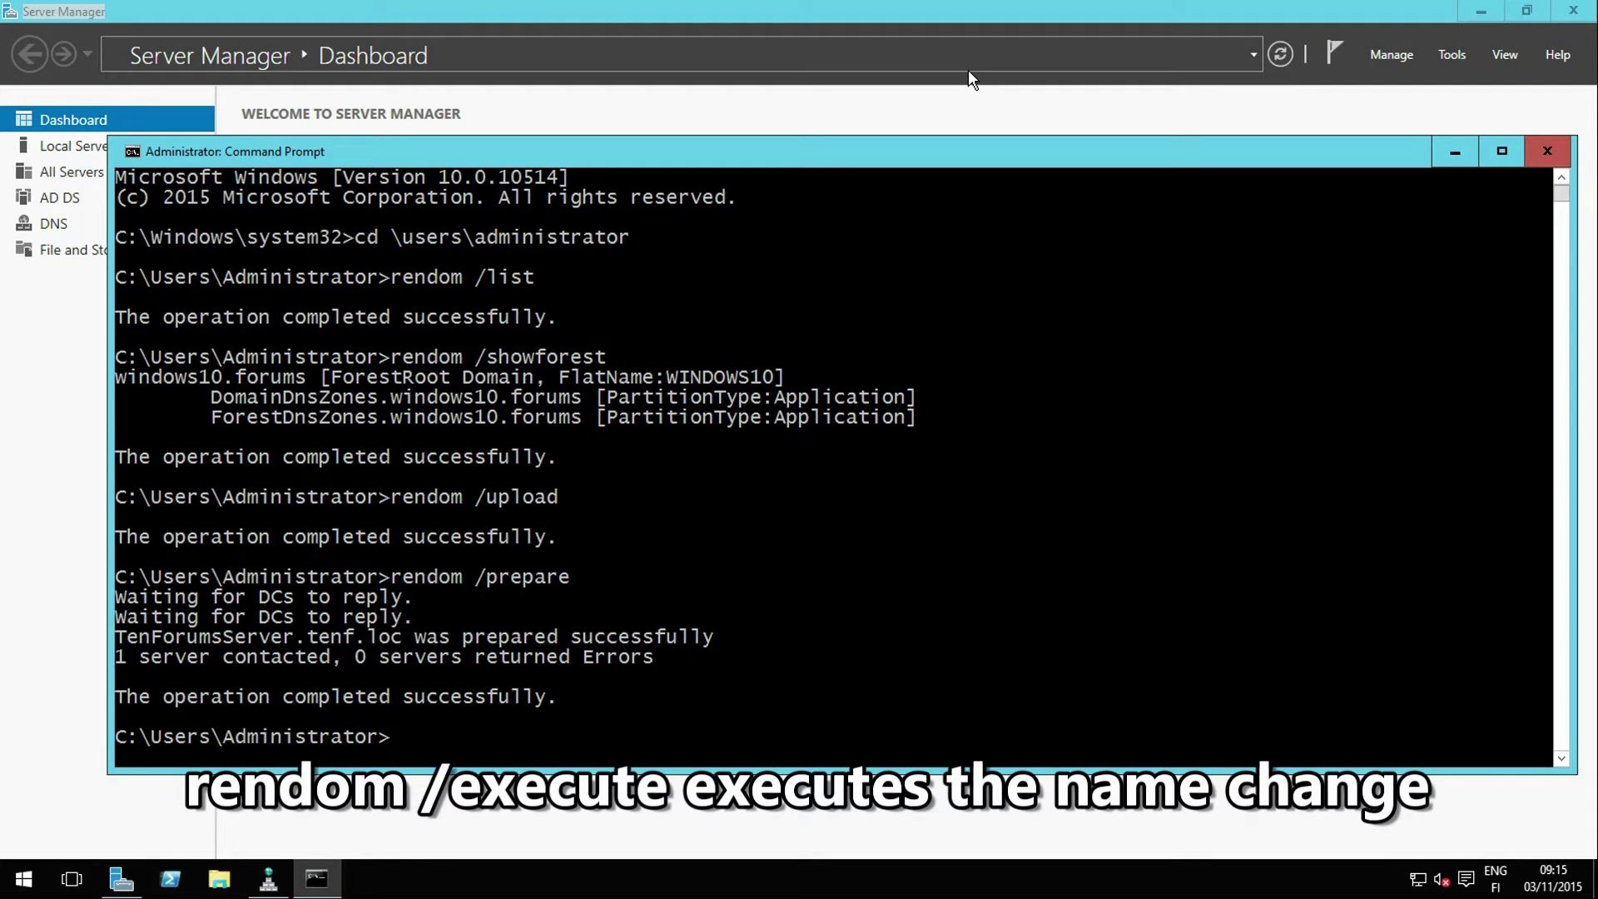
key(Up)
key(BackSpace)
key(BackSpace)
key(BackSpace)
key(BackSpace)
key(BackSpace)
key(BackSpace)
key(BackSpace)
text(execute)
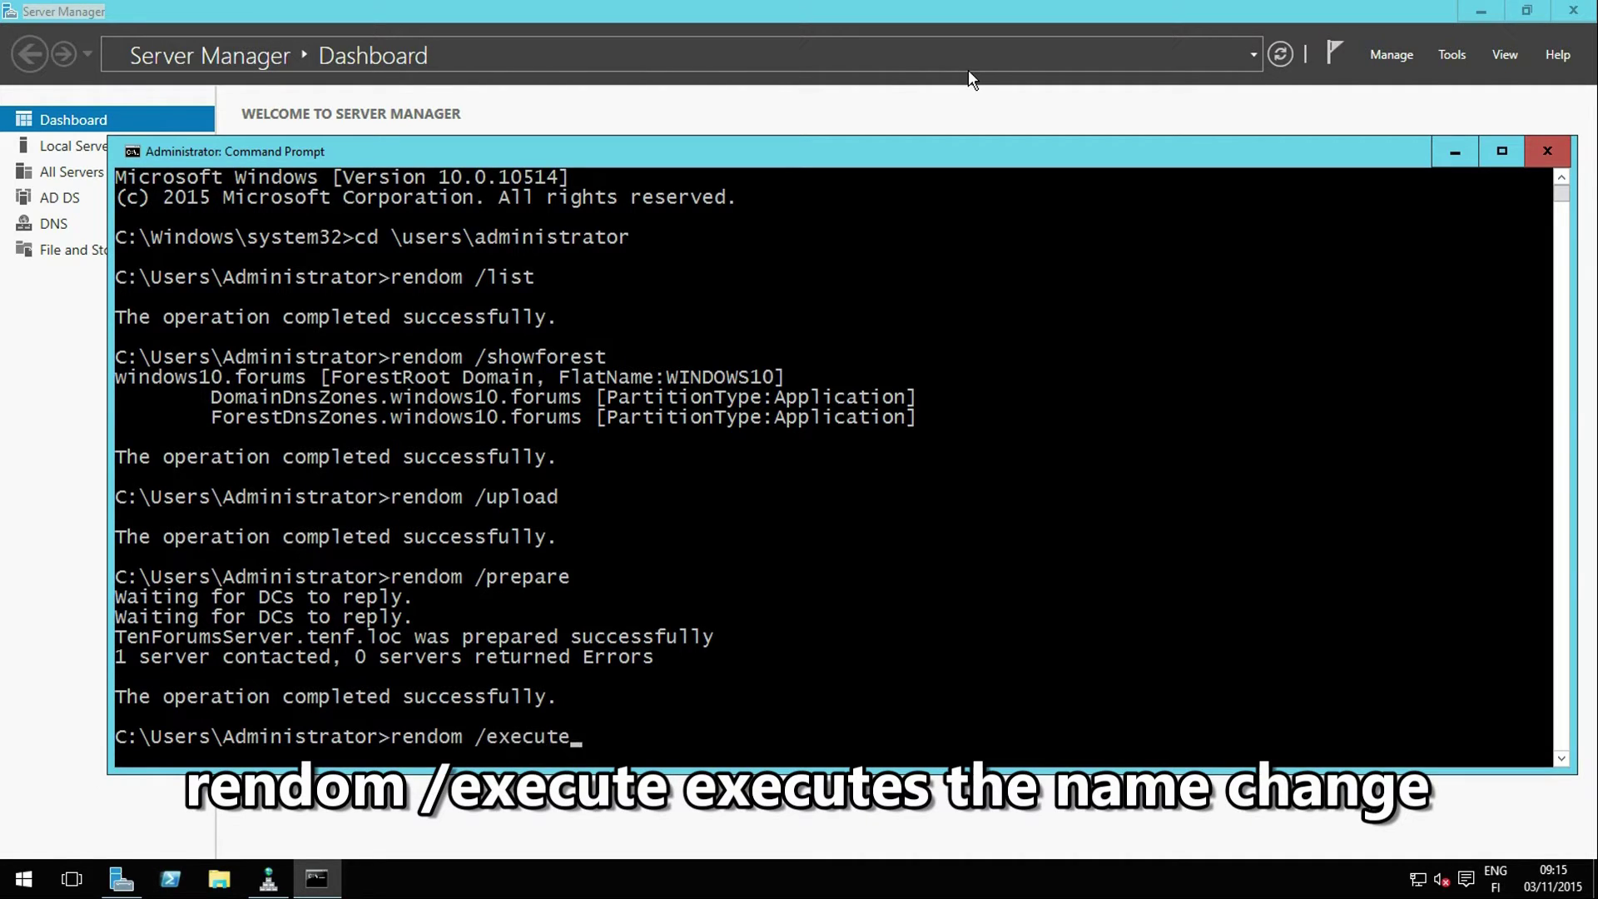
key(Return)
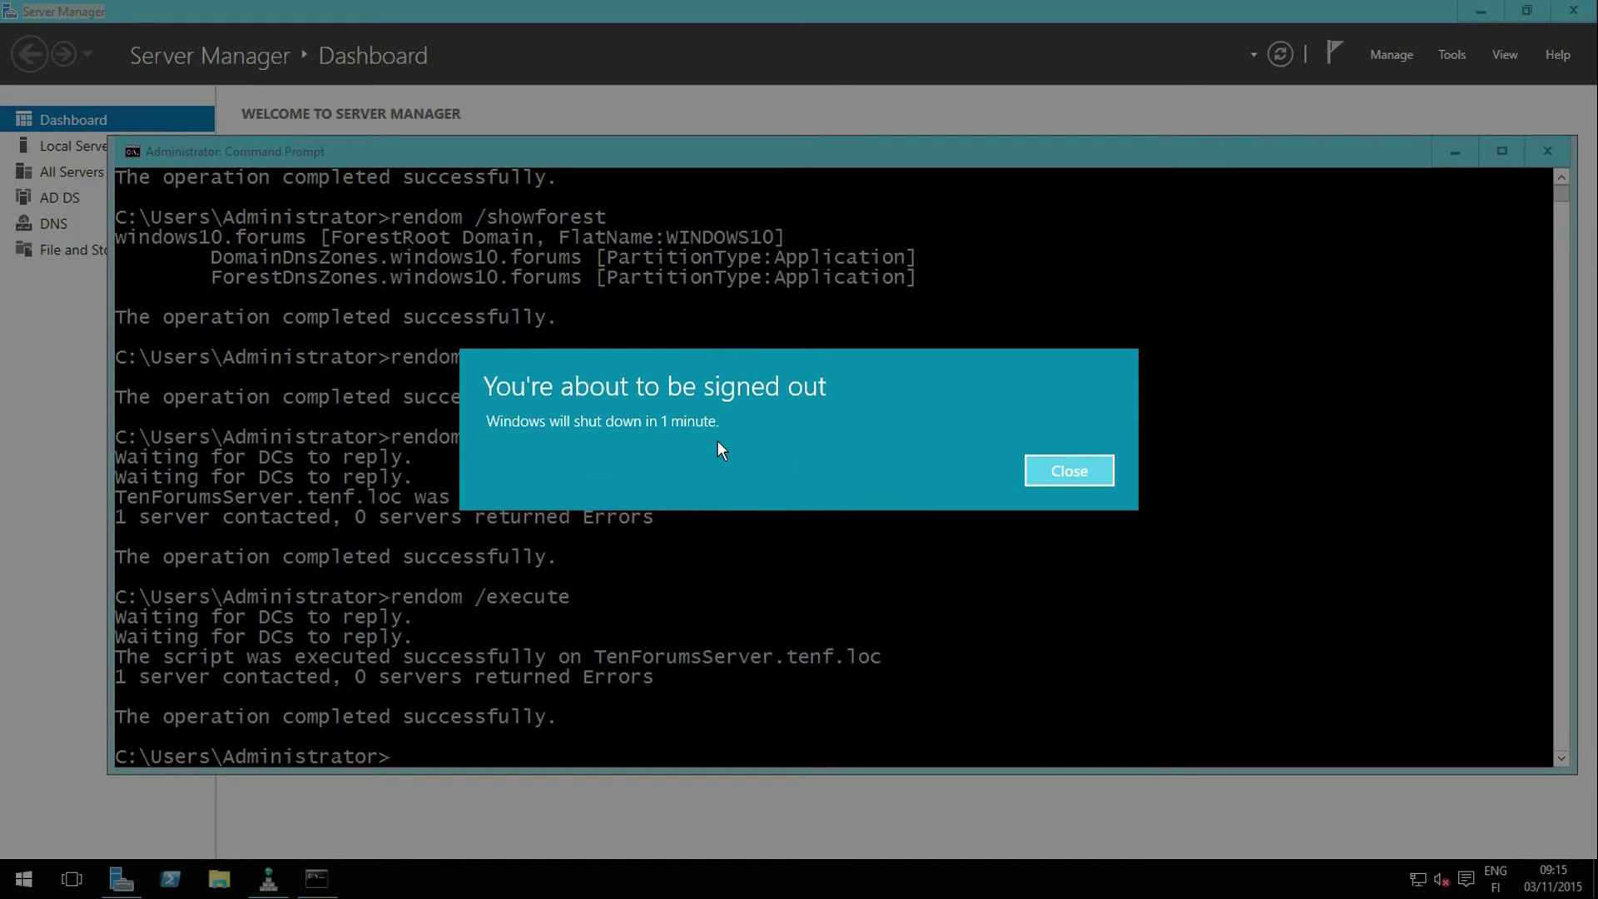
Dismiss the sign-out notice and sign in as Other user with the windows10.forums administrator account and its password.
click(1104, 478)
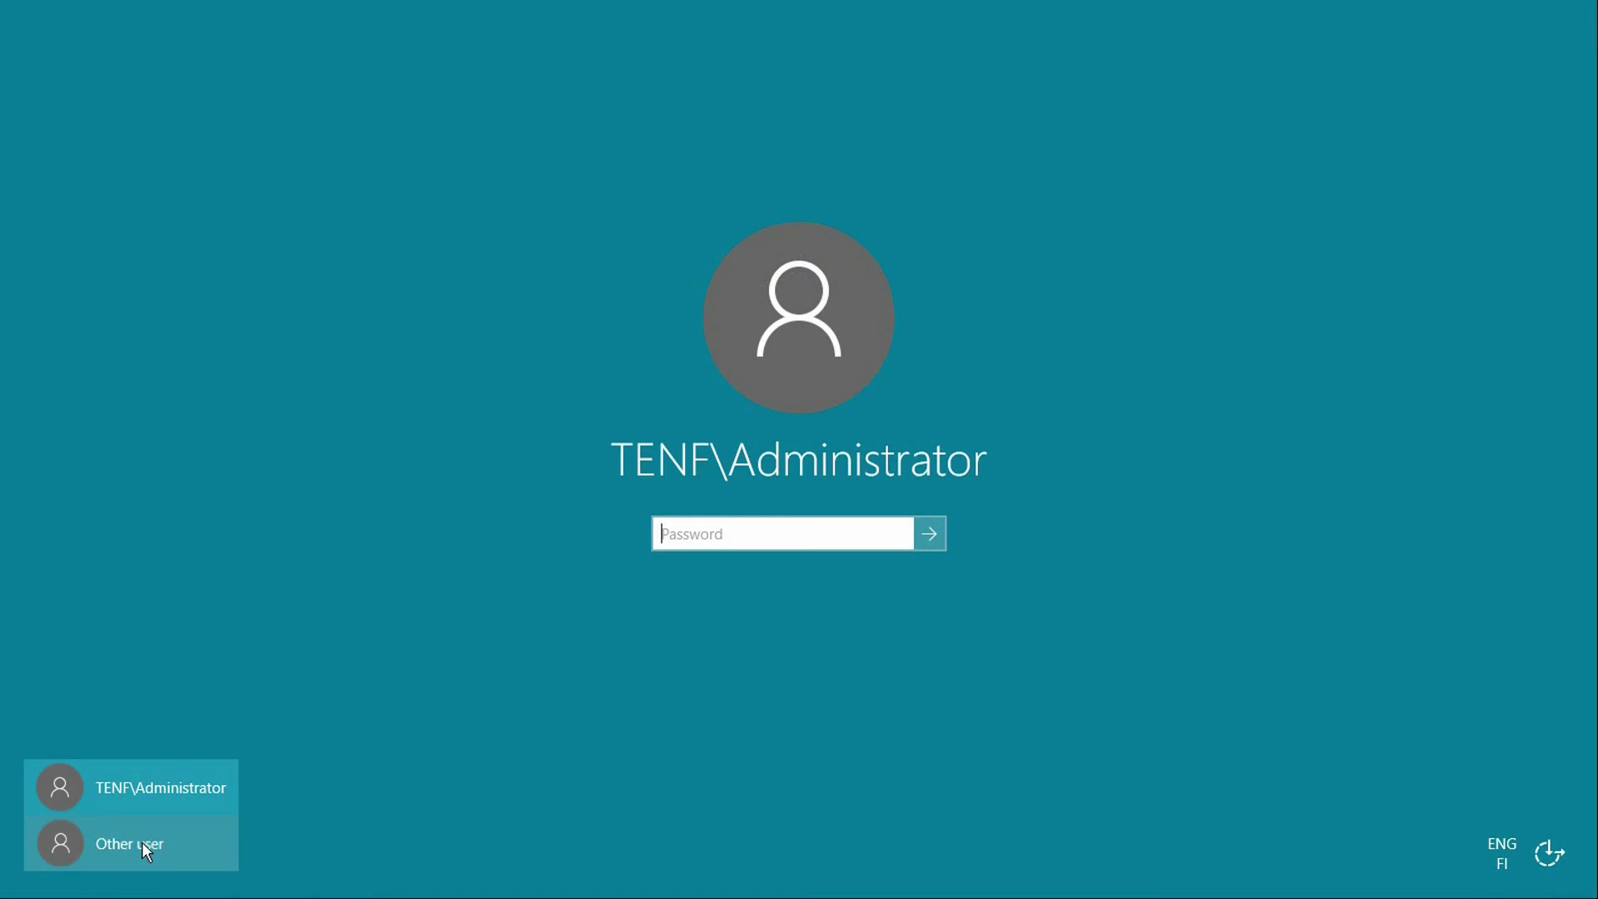
click(141, 843)
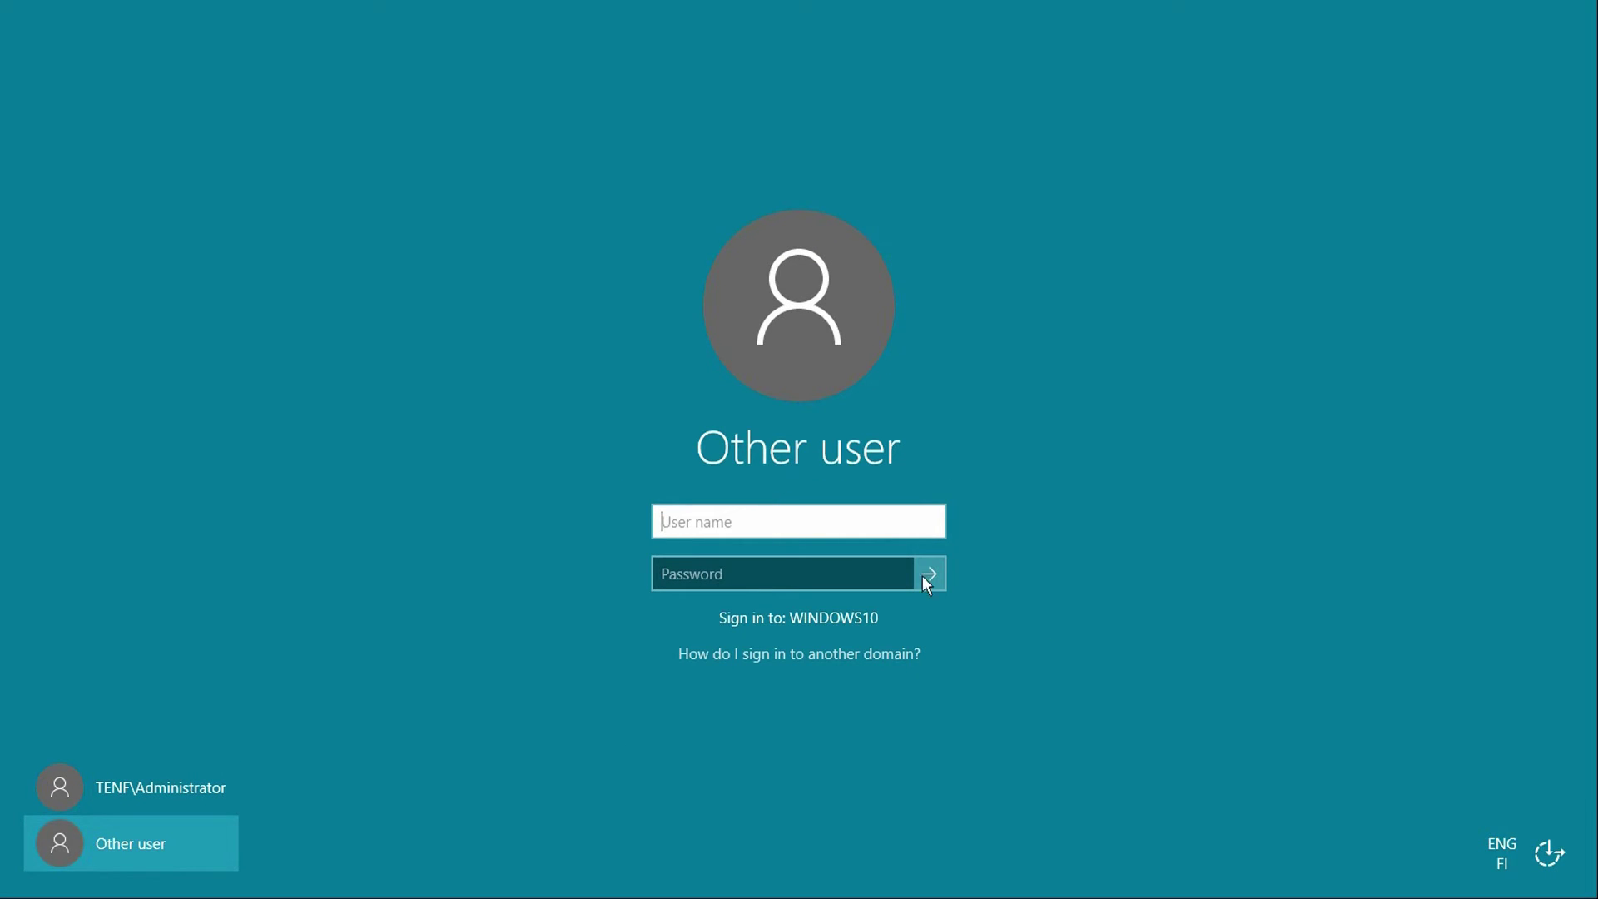
text(administrator@)
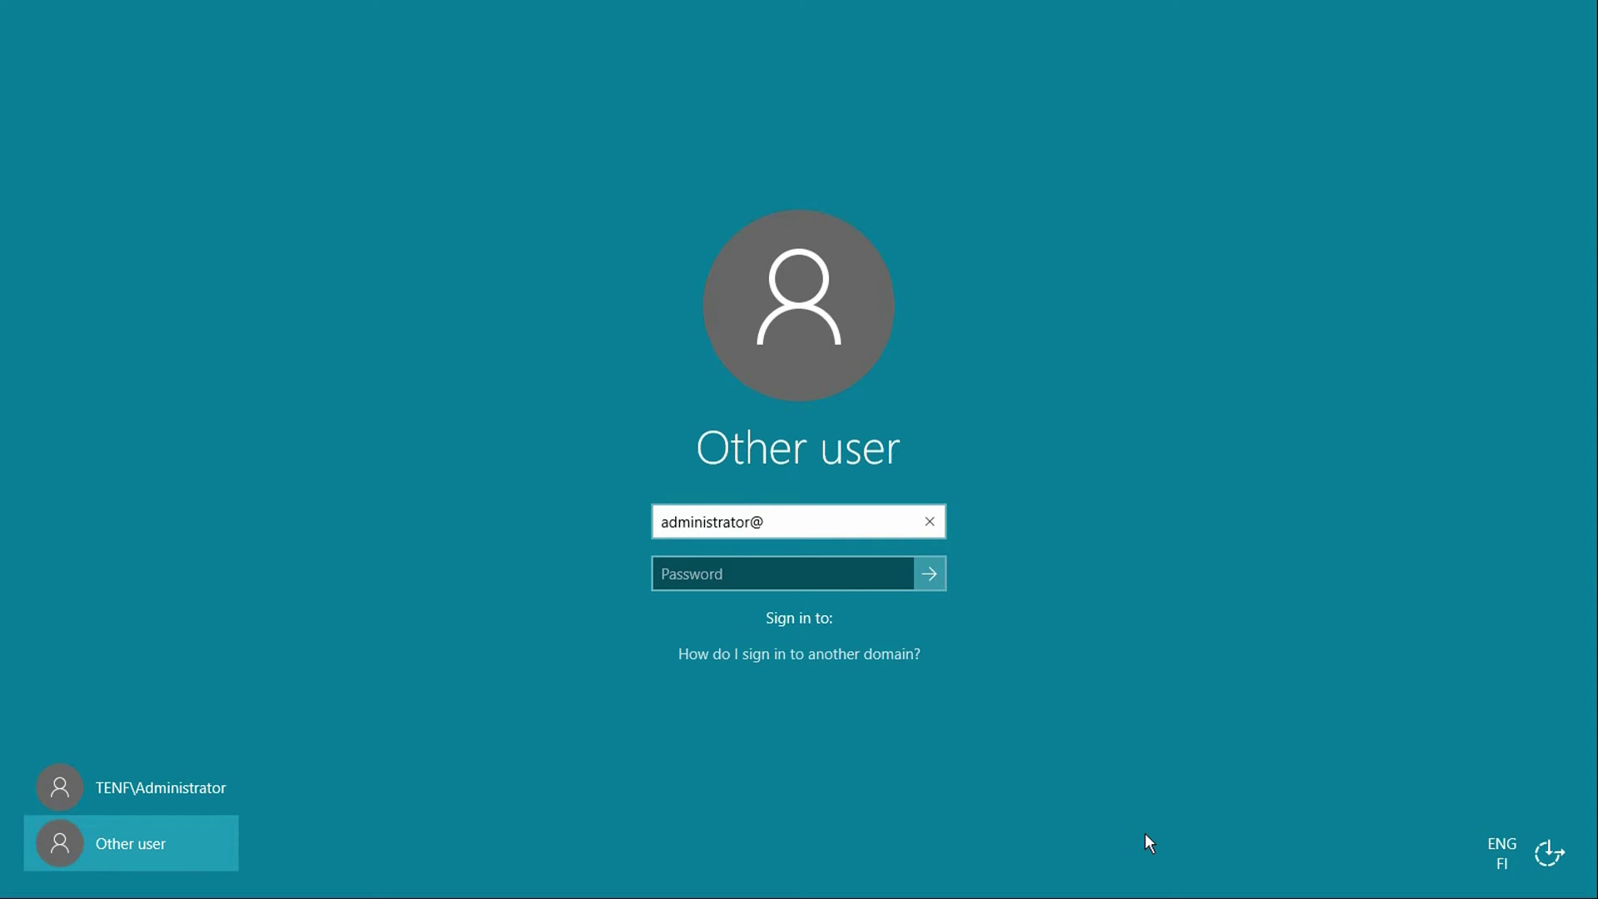
text(windows)
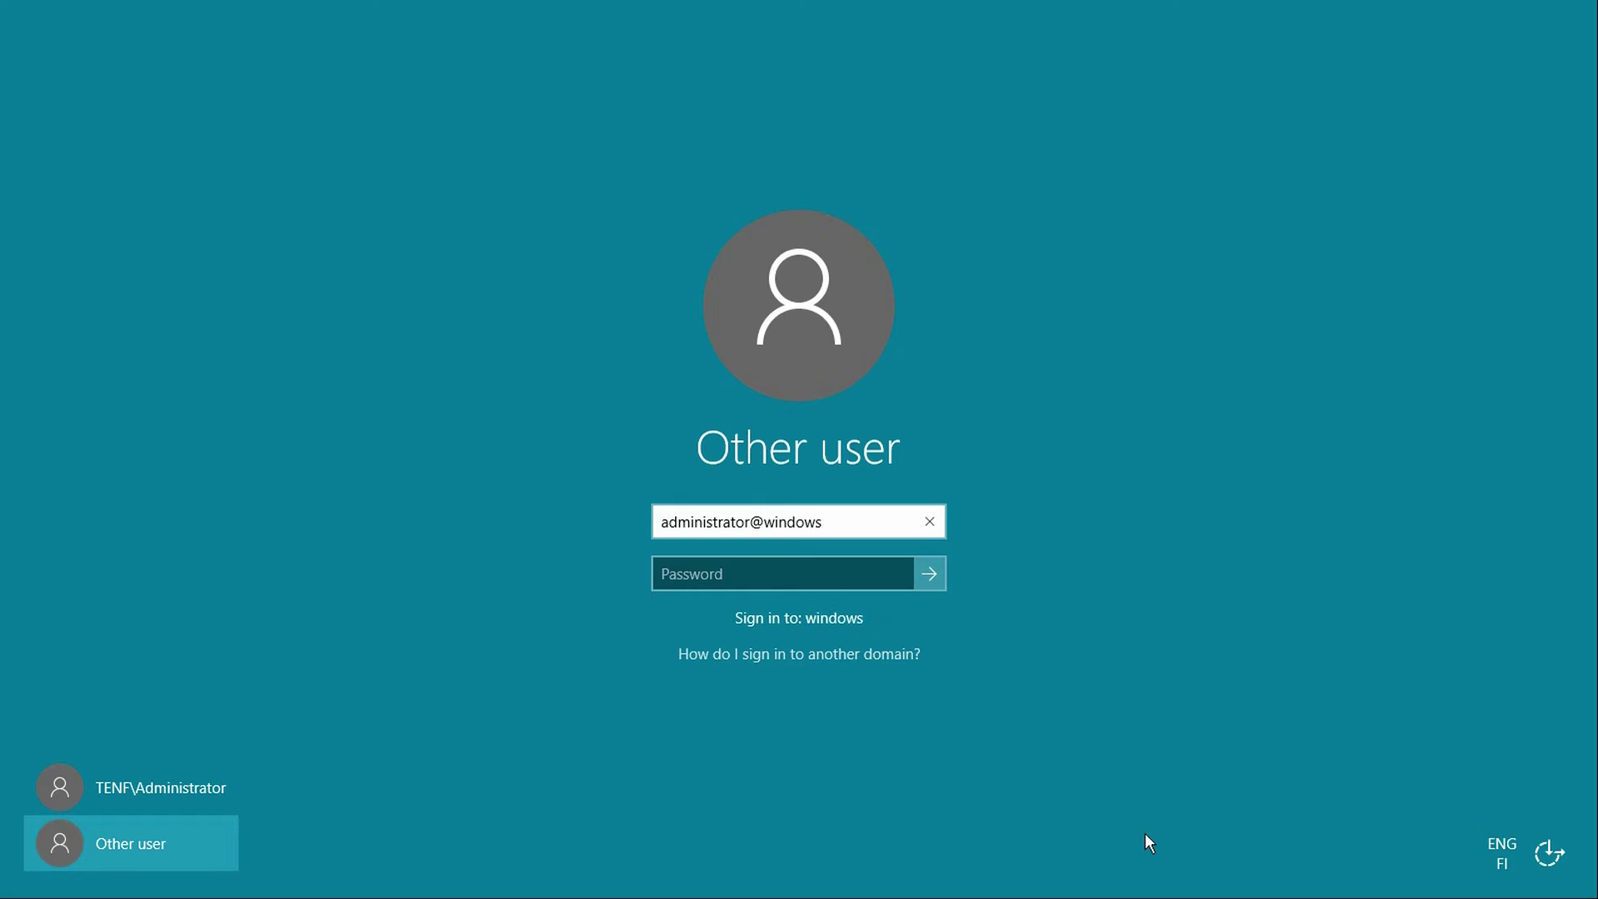
text(10.forums)
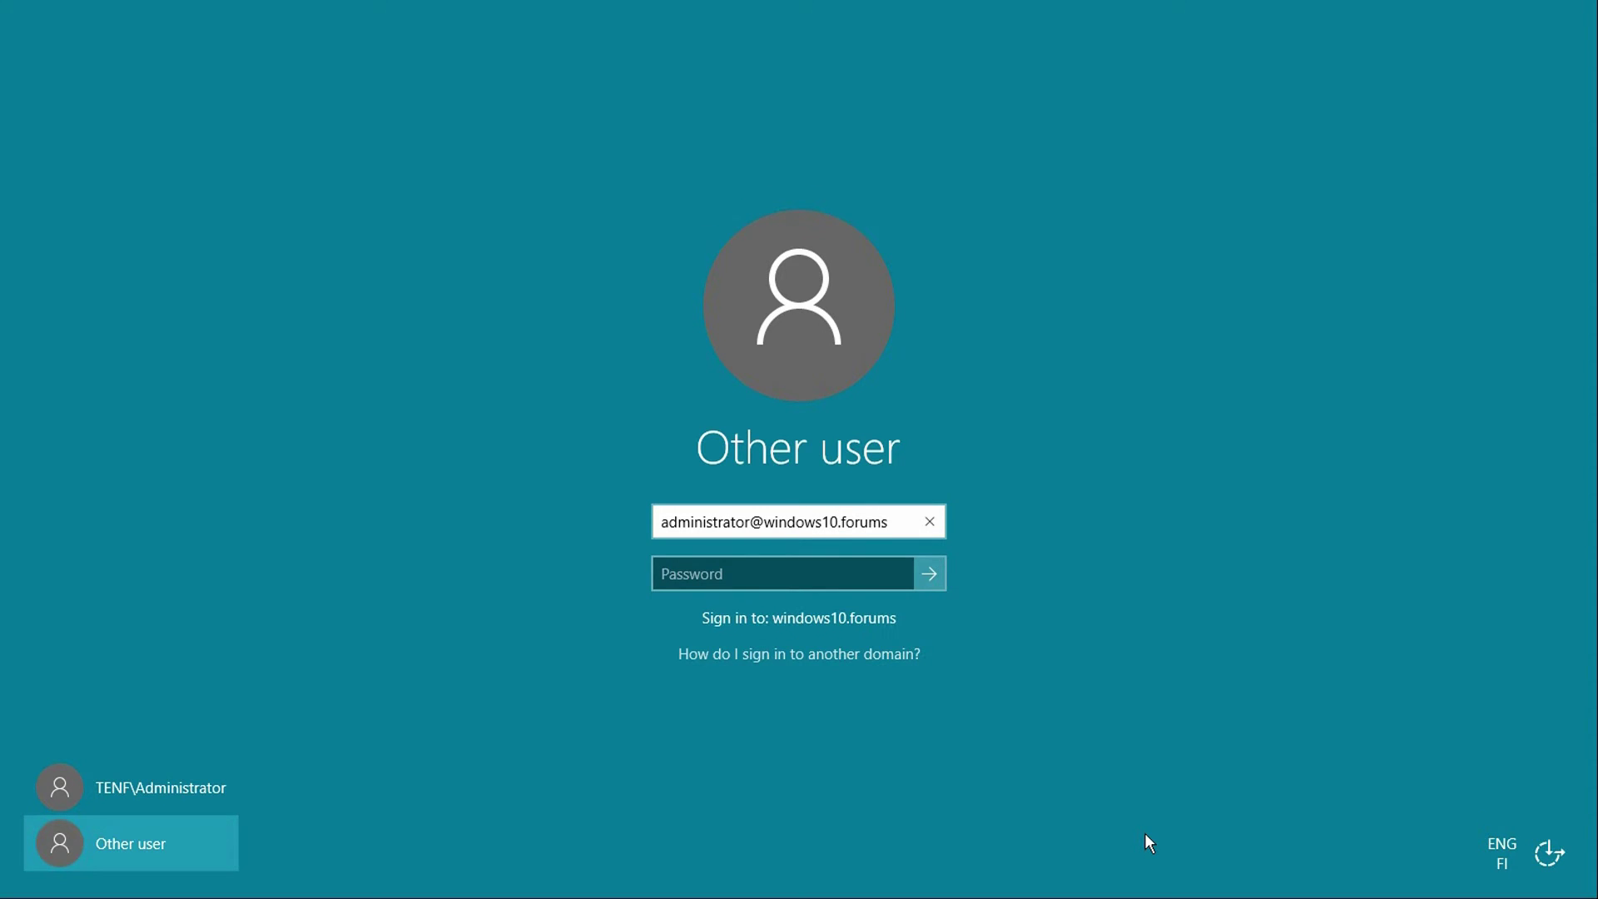
key(Tab)
text(****)
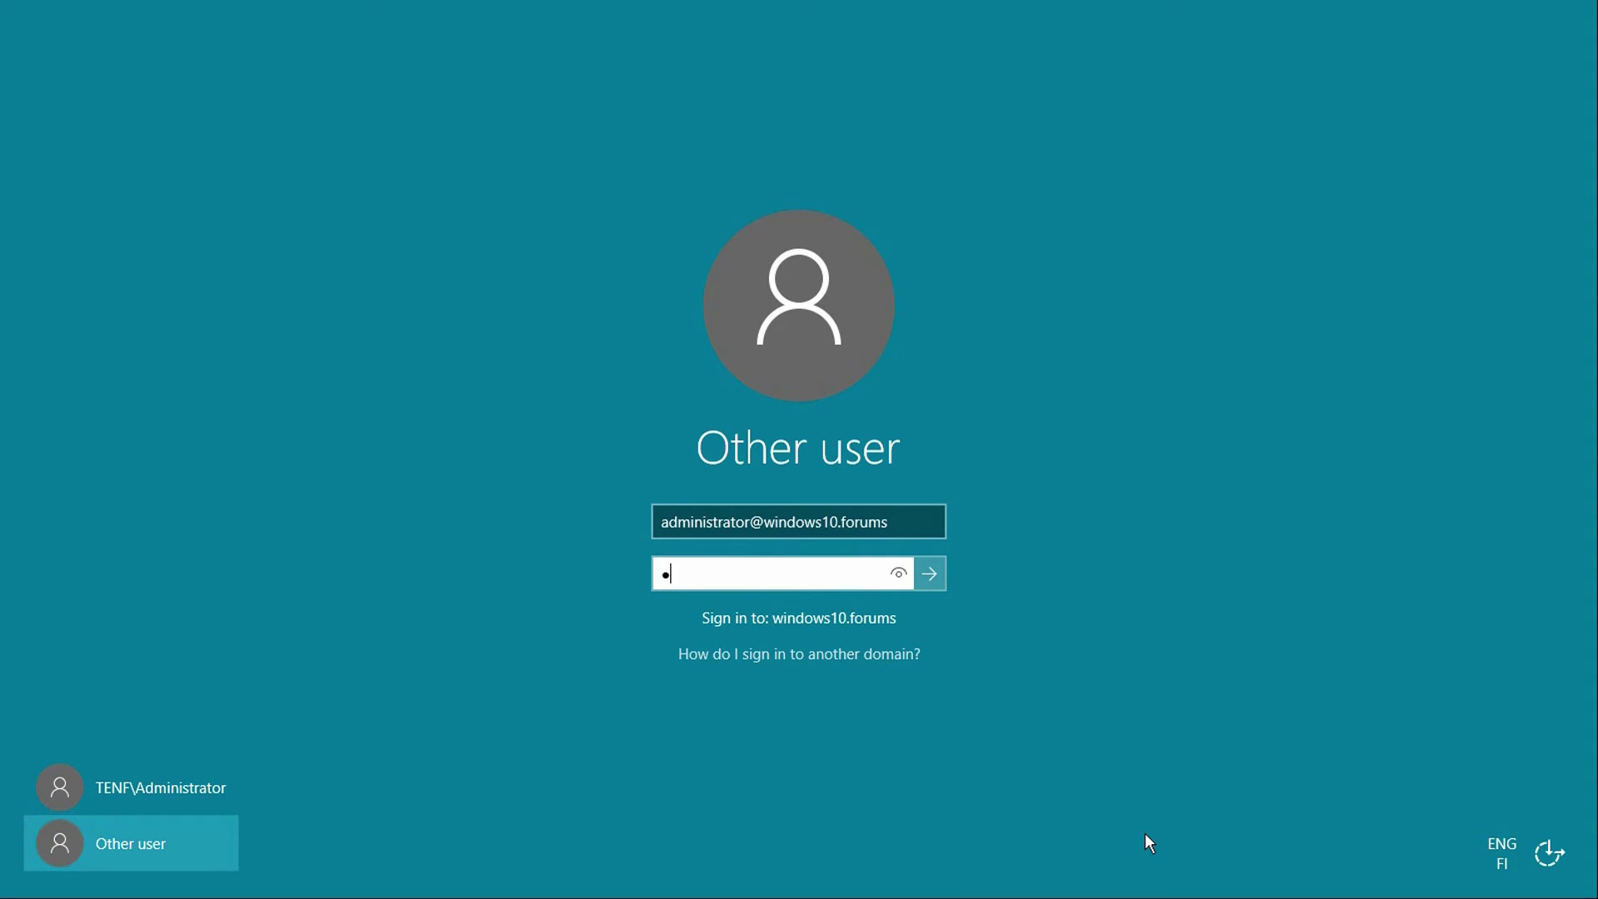
text(*********)
key(Return)
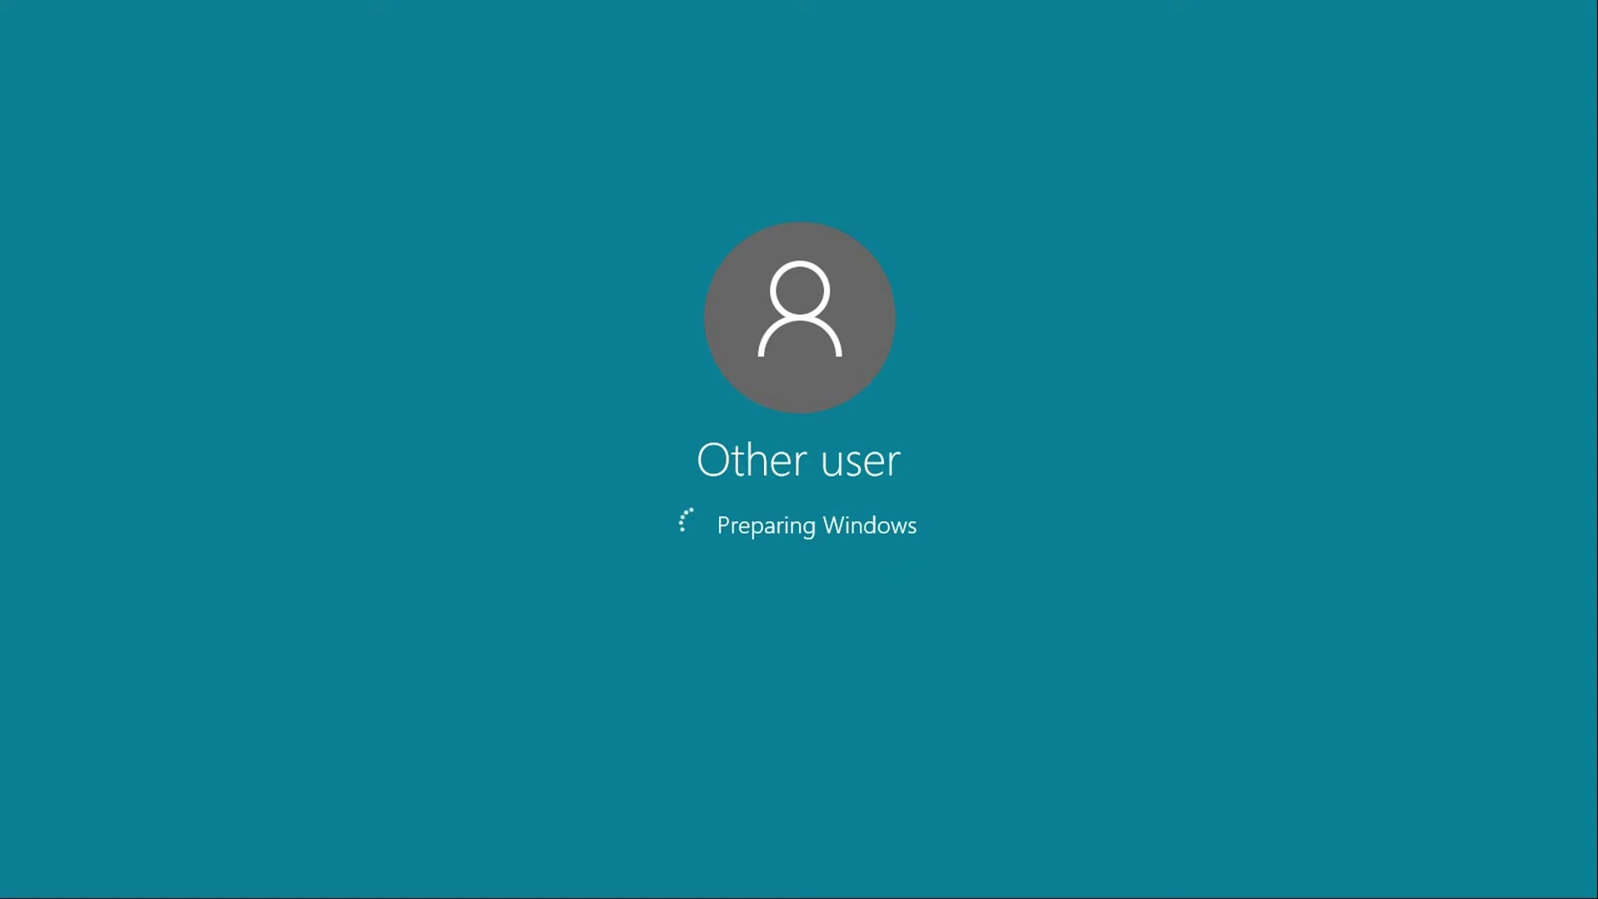
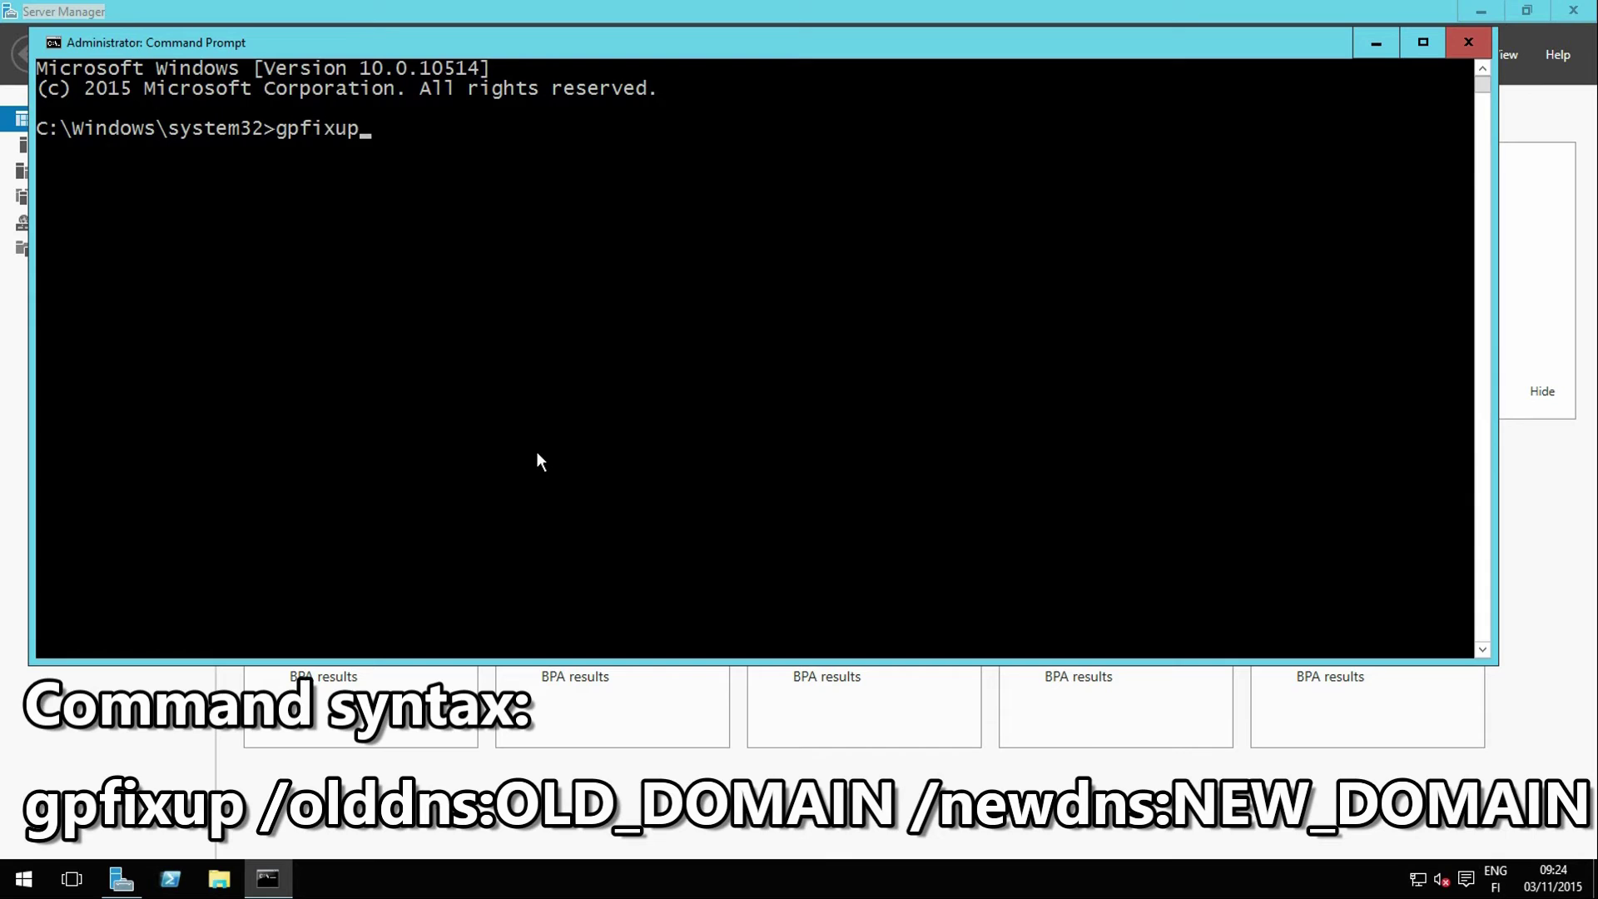
Run gpfixup /olddns:tenf.loc /newdns:windows10.forums to fix group policy DNS references.
text(/olddns:tenf.loc)
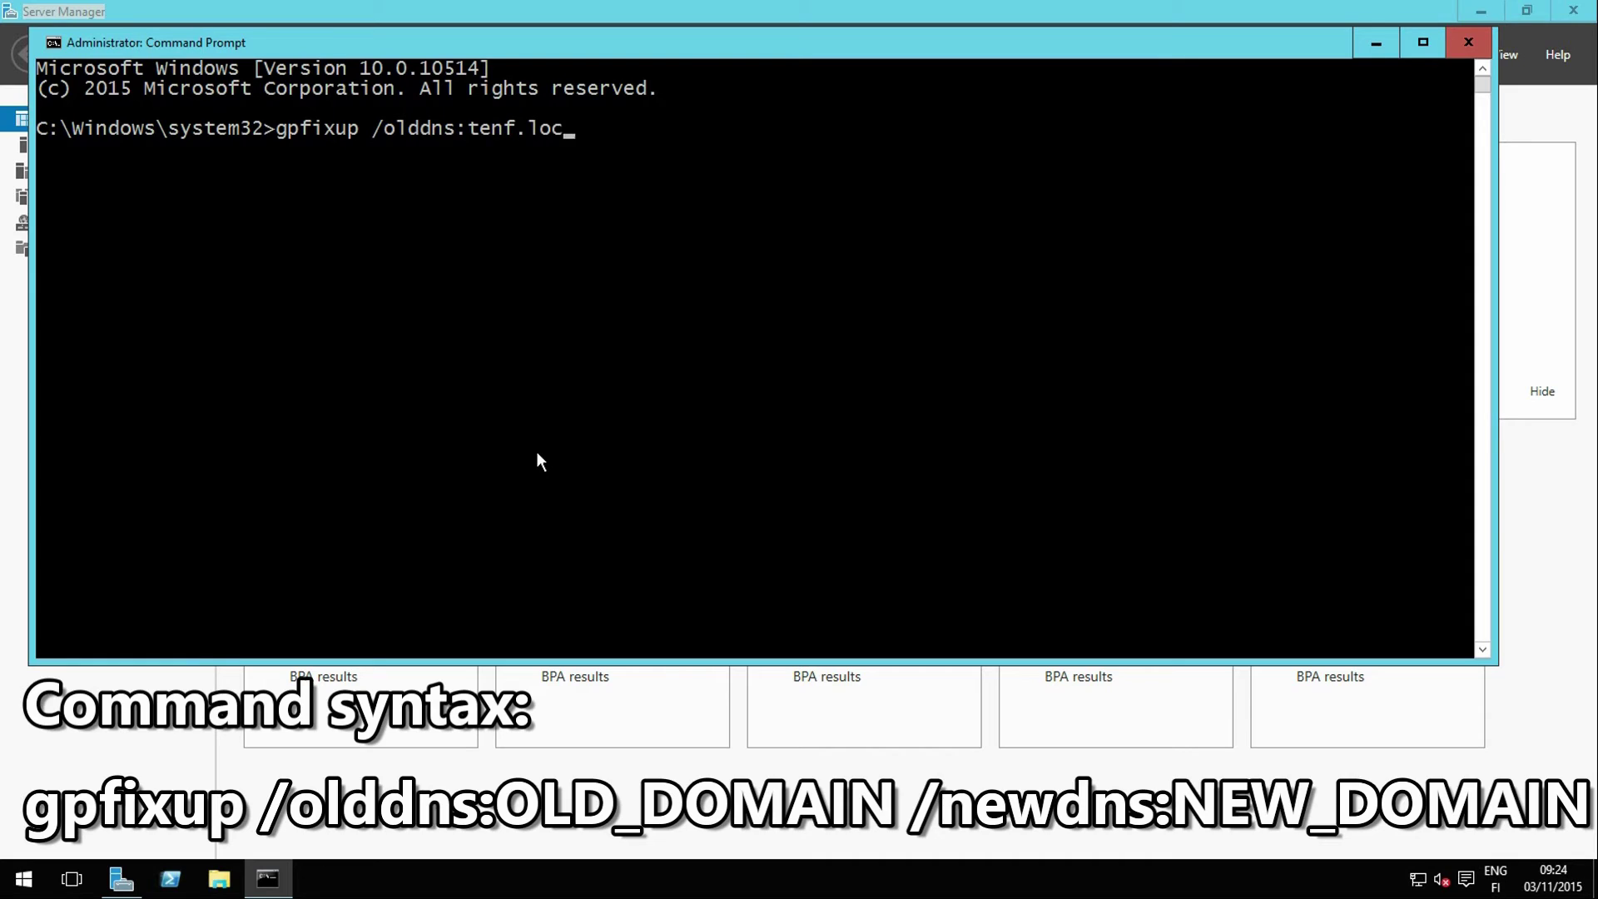
text( /newdns:windows10.forums)
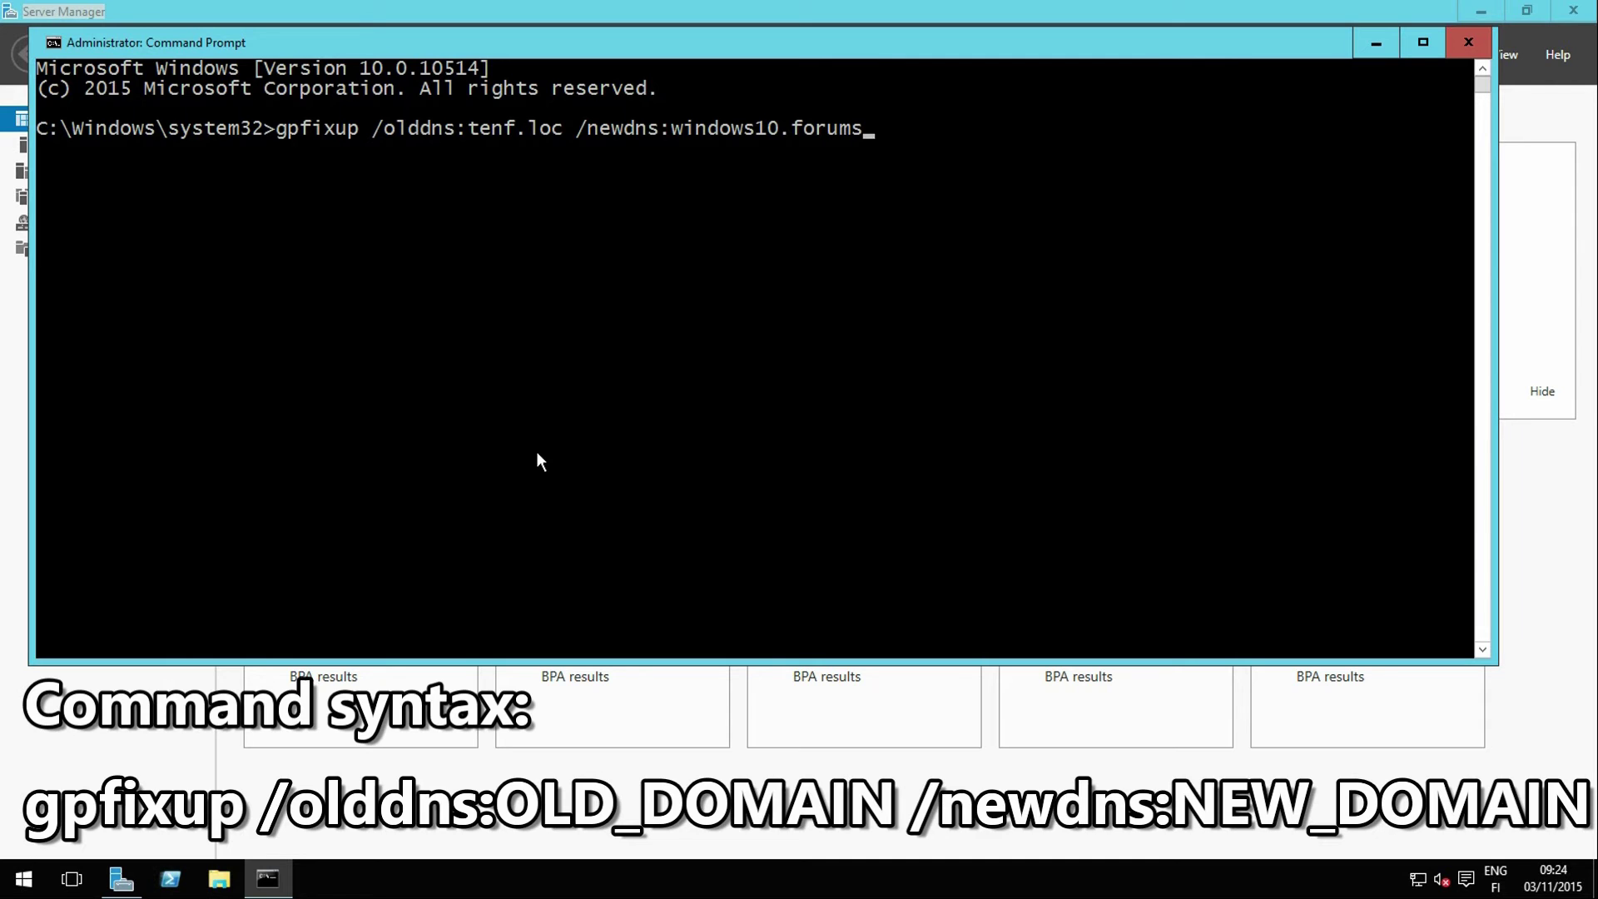
key(Return)
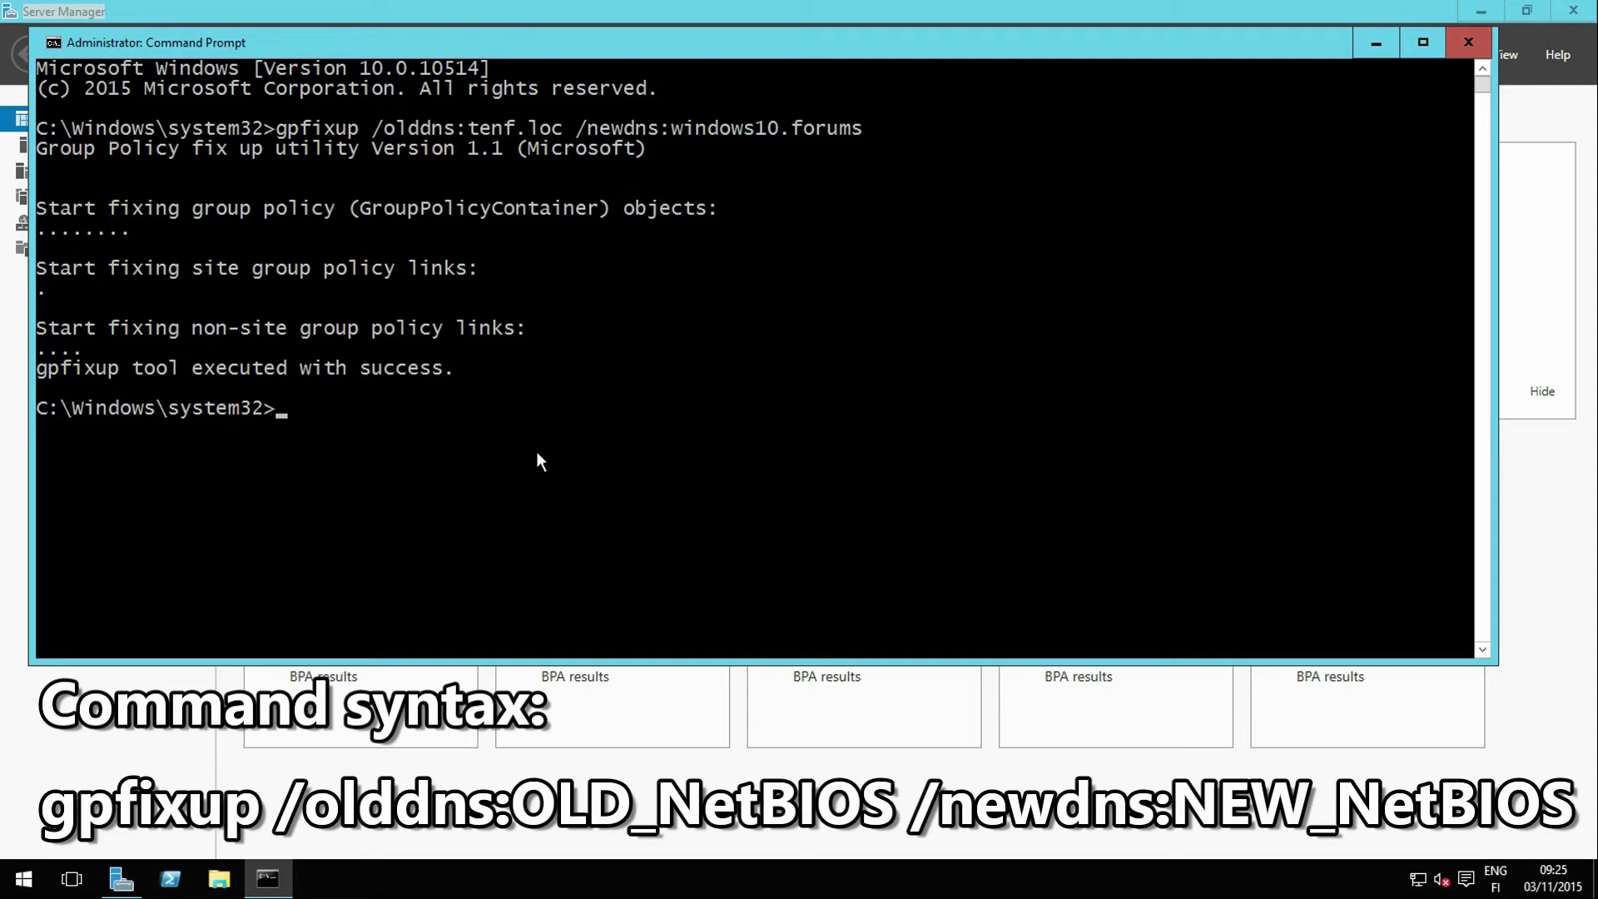
Rework the previous command into gpfixup /oldnb:tenf /newnb:windows10 and run it.
key(Up)
key(BackSpace)
key(BackSpace)
key(BackSpace)
key(BackSpace)
key(BackSpace)
key(BackSpace)
key(BackSpace)
key(BackSpace)
key(BackSpace)
key(BackSpace)
key(BackSpace)
key(BackSpace)
key(BackSpace)
key(BackSpace)
key(BackSpace)
key(BackSpace)
key(BackSpace)
key(BackSpace)
key(BackSpace)
key(BackSpace)
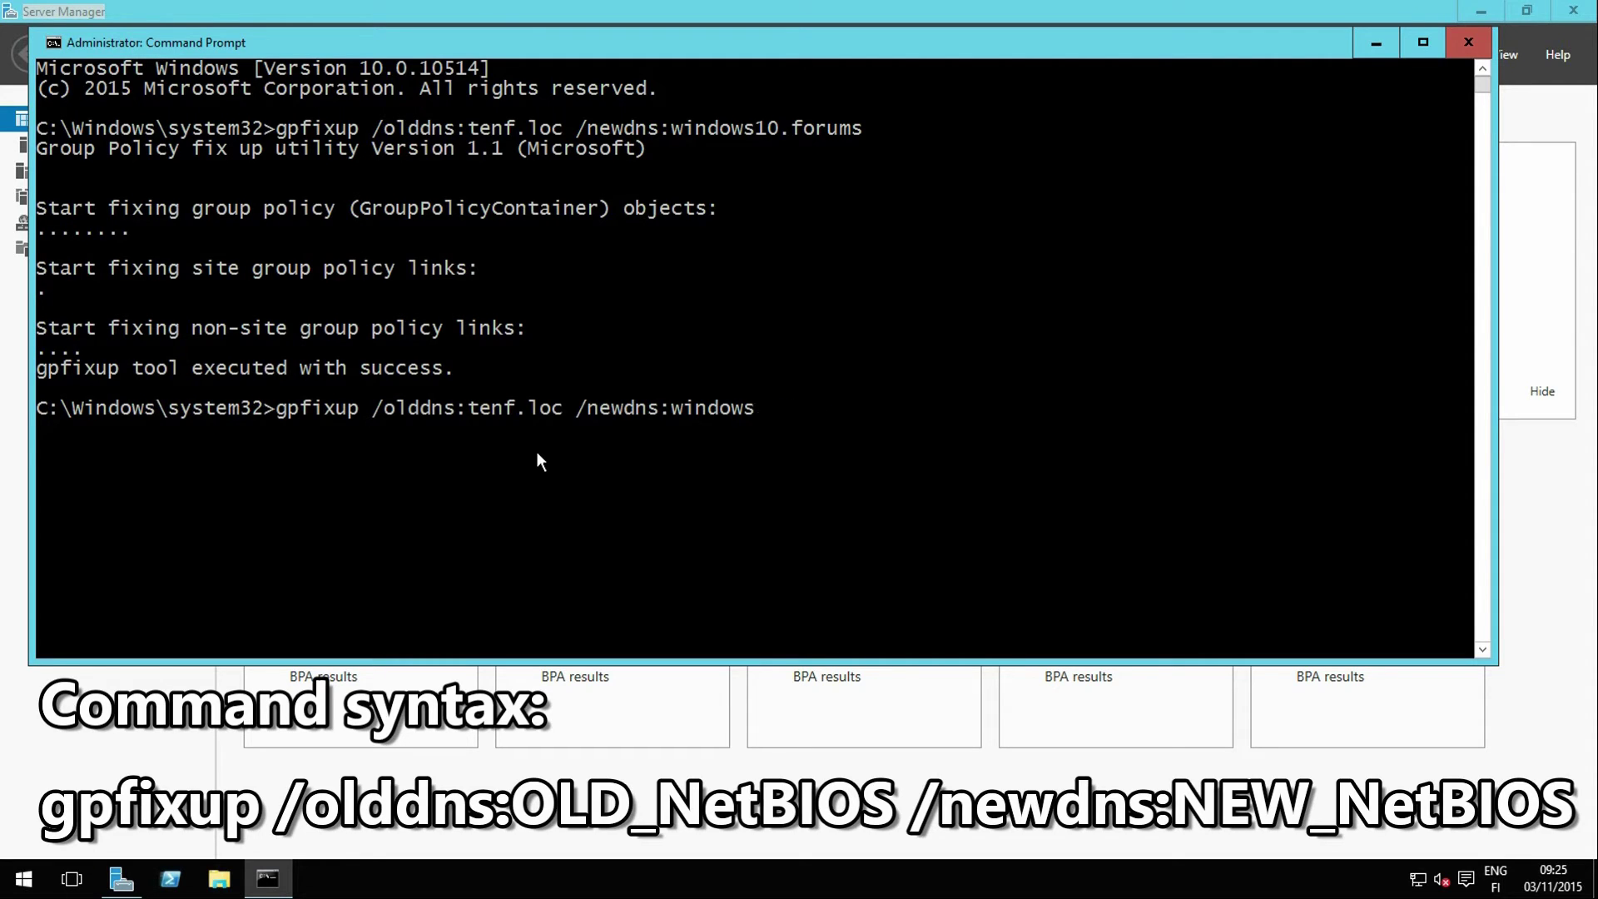
key(BackSpace)
key(BackSpace)
key(BackSpace)
key(BackSpace)
key(BackSpace)
key(BackSpace)
key(BackSpace)
key(BackSpace)
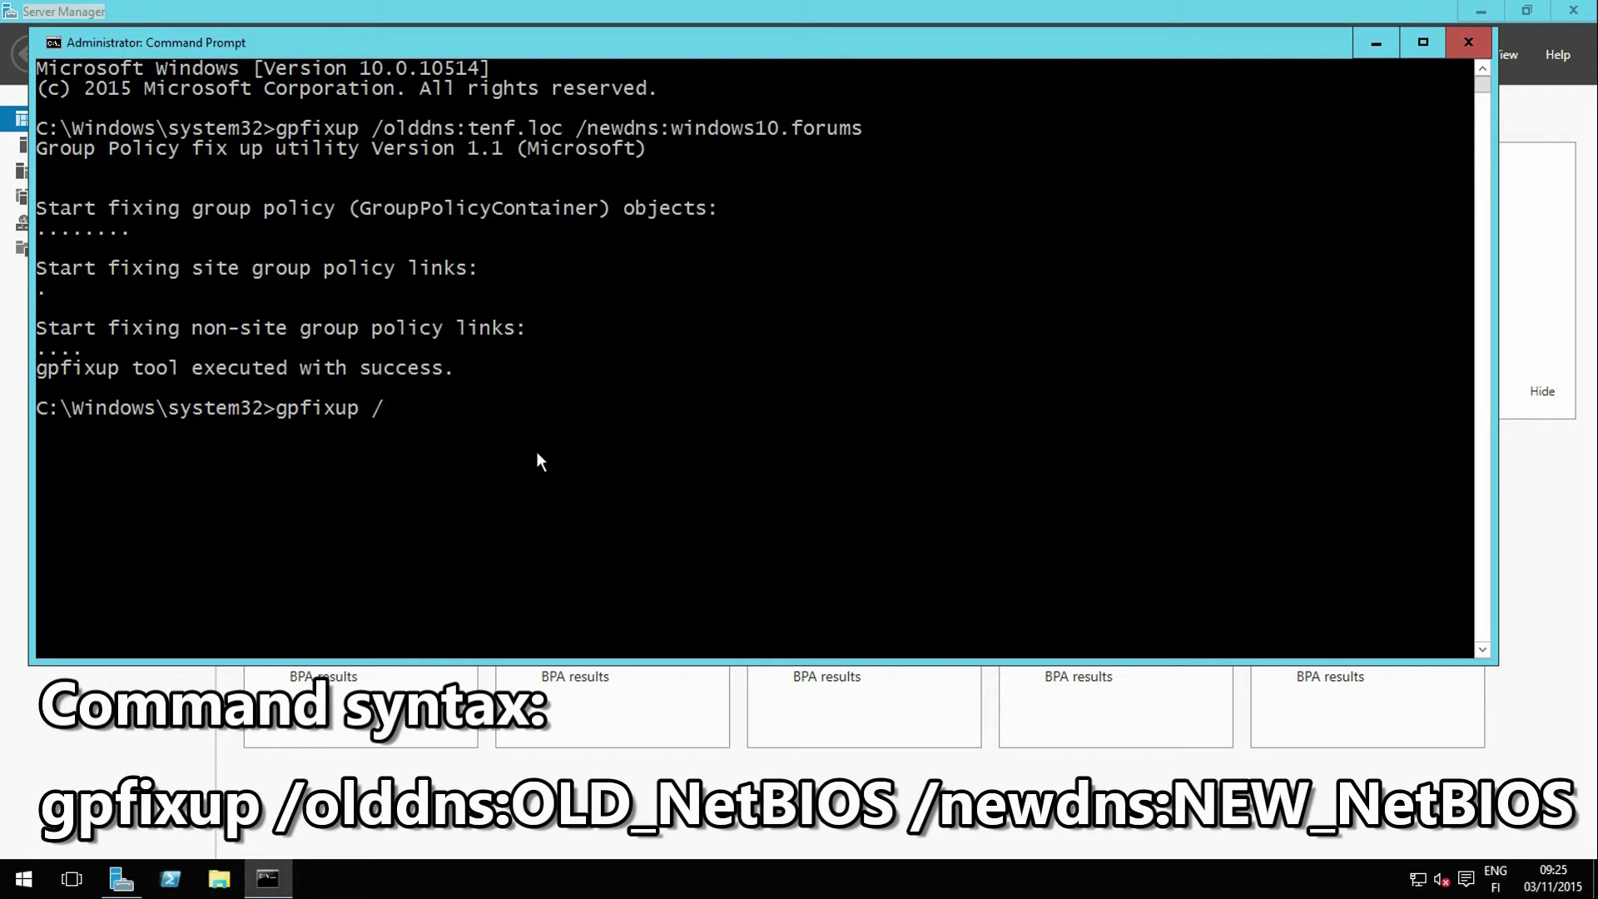
text(oldnb:tenf)
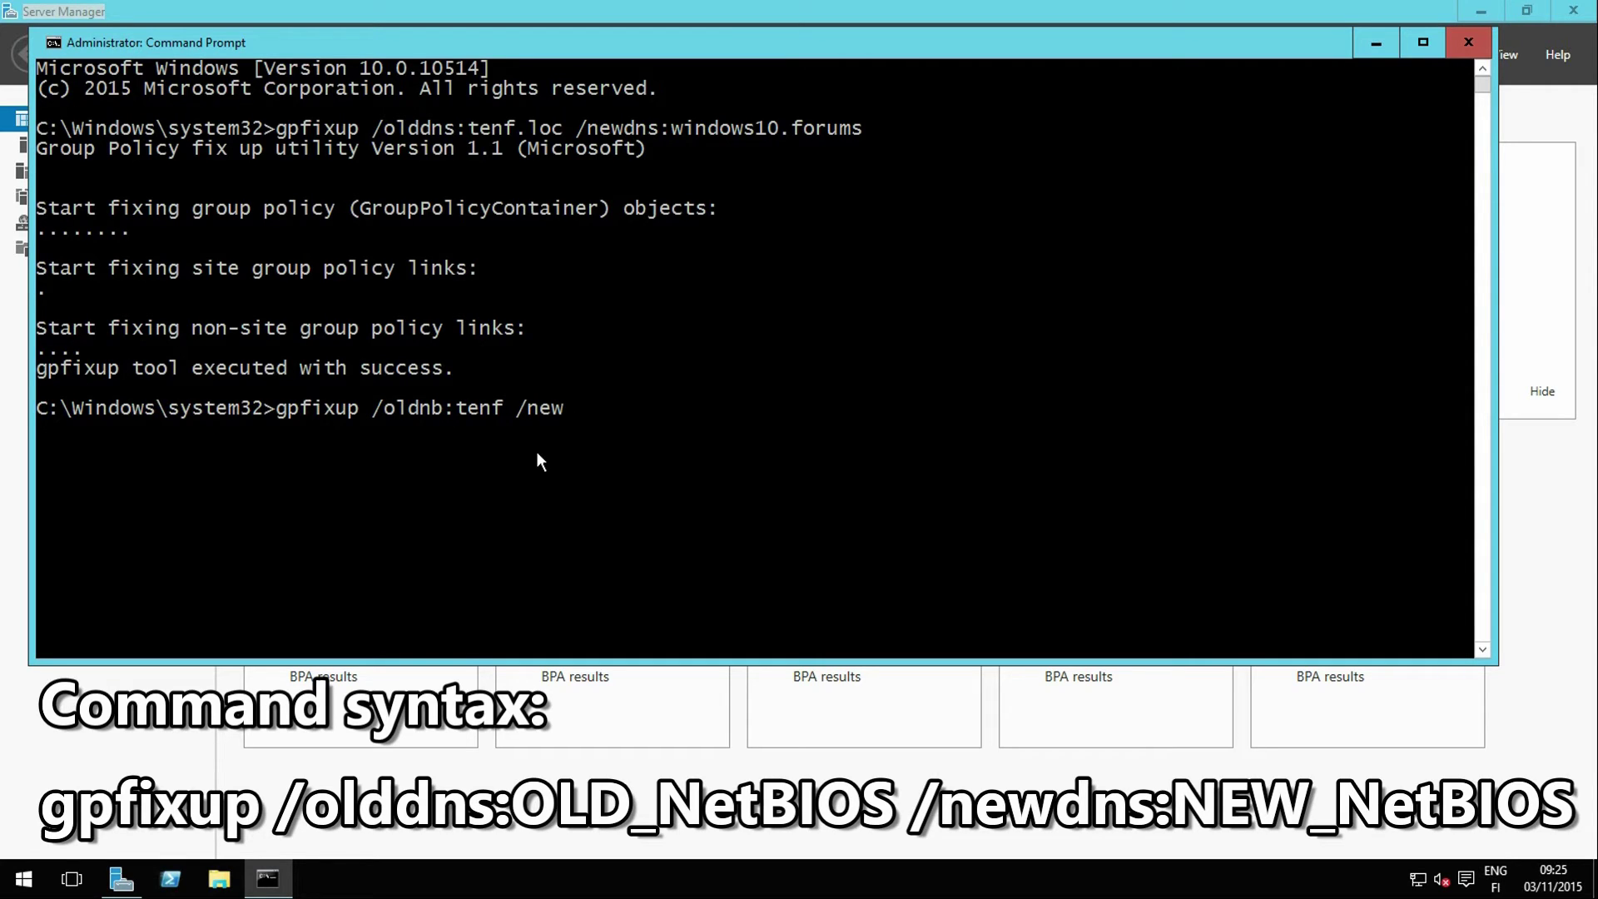
text(/newnb:windows10)
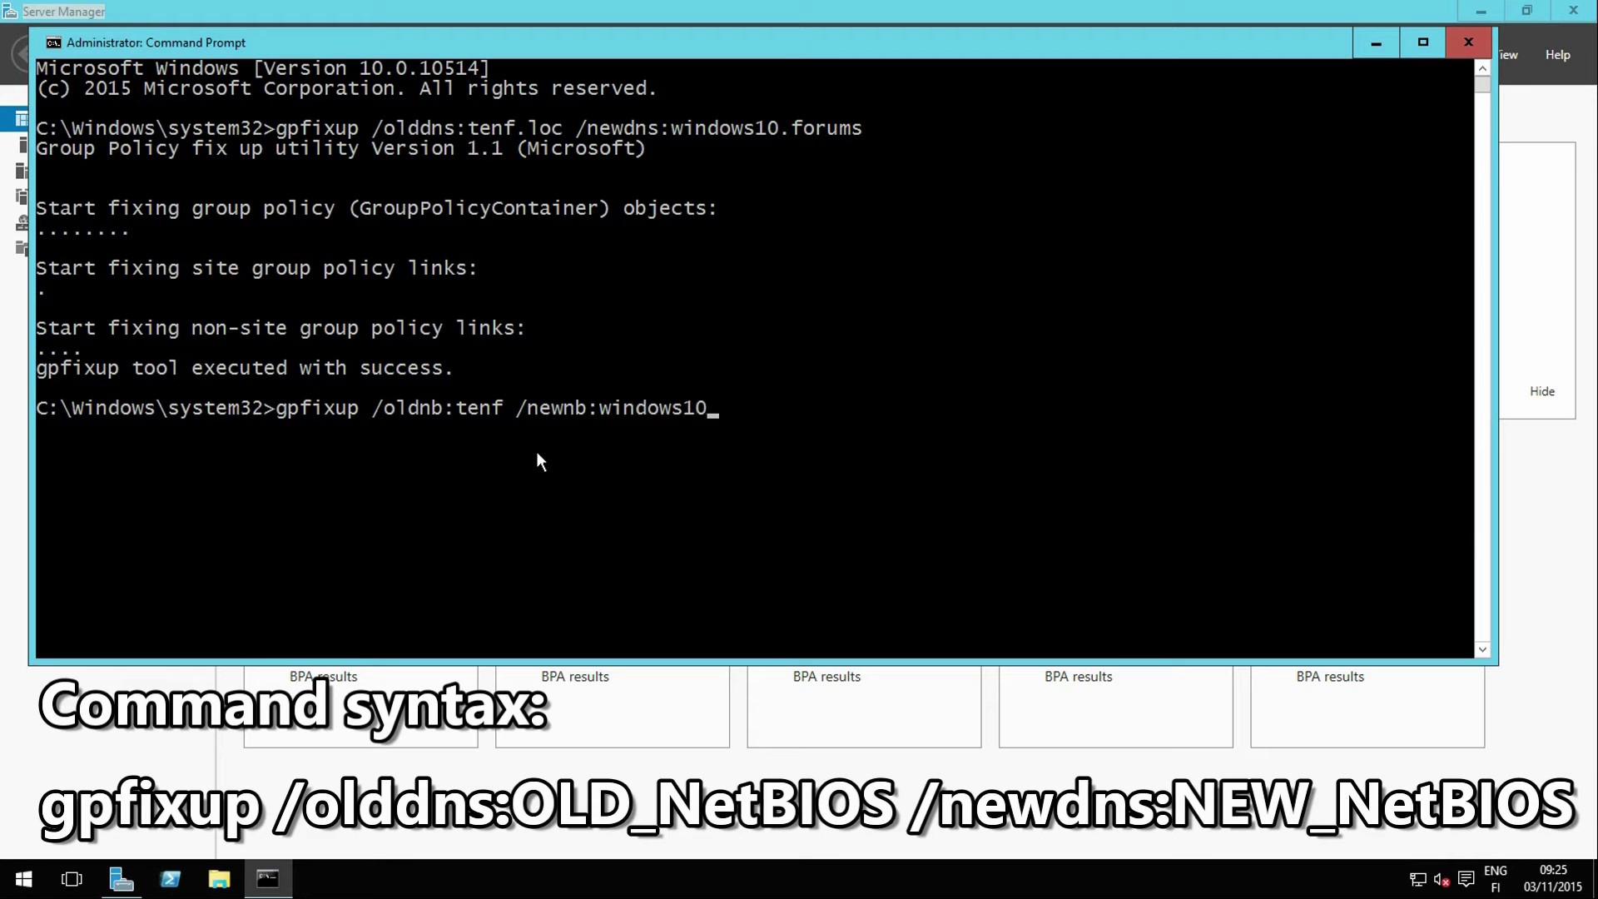
key(Return)
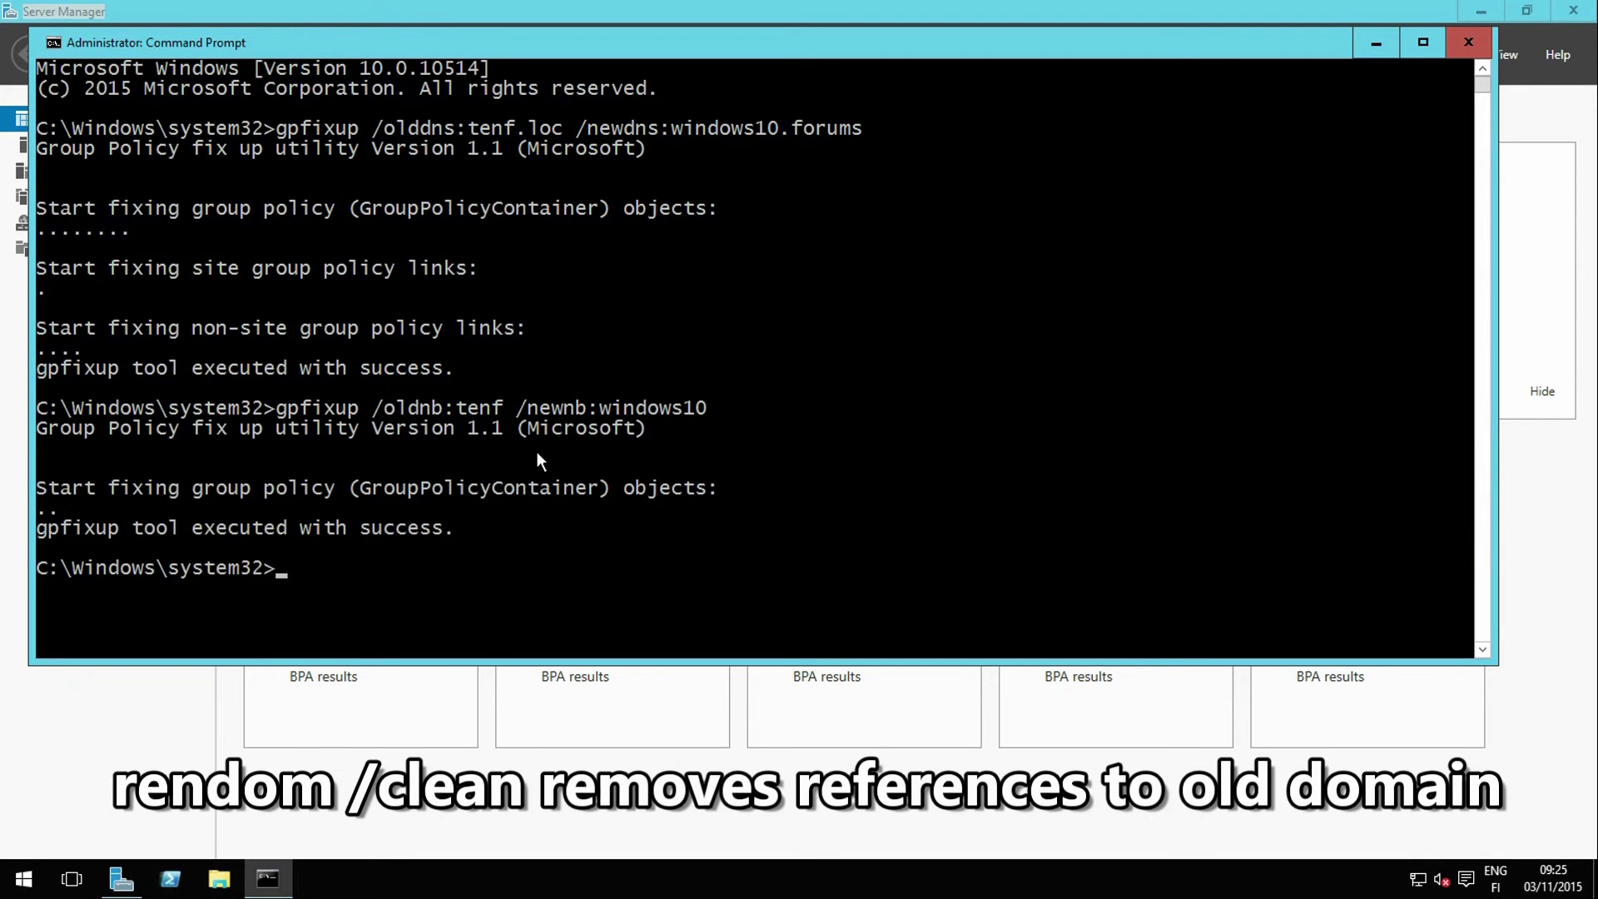
Run rendom /clean, then rendom /end to finalize the domain rename.
text(rendom /clean)
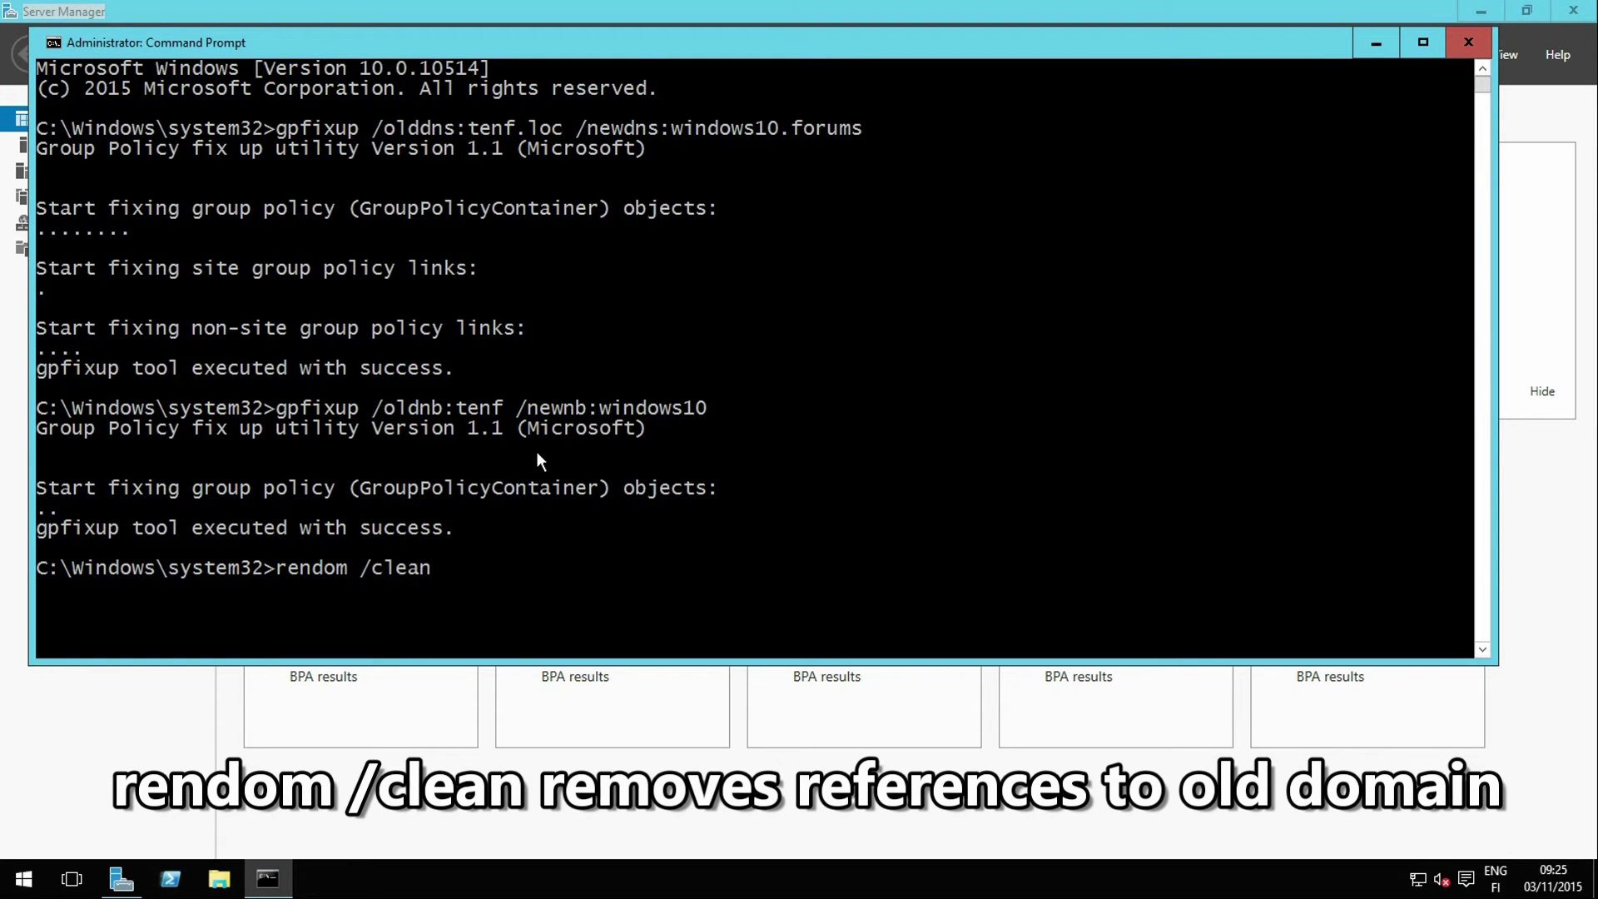
key(Return)
key(Up)
key(BackSpace)
key(BackSpace)
key(BackSpace)
key(BackSpace)
key(BackSpace)
text(endom /end)
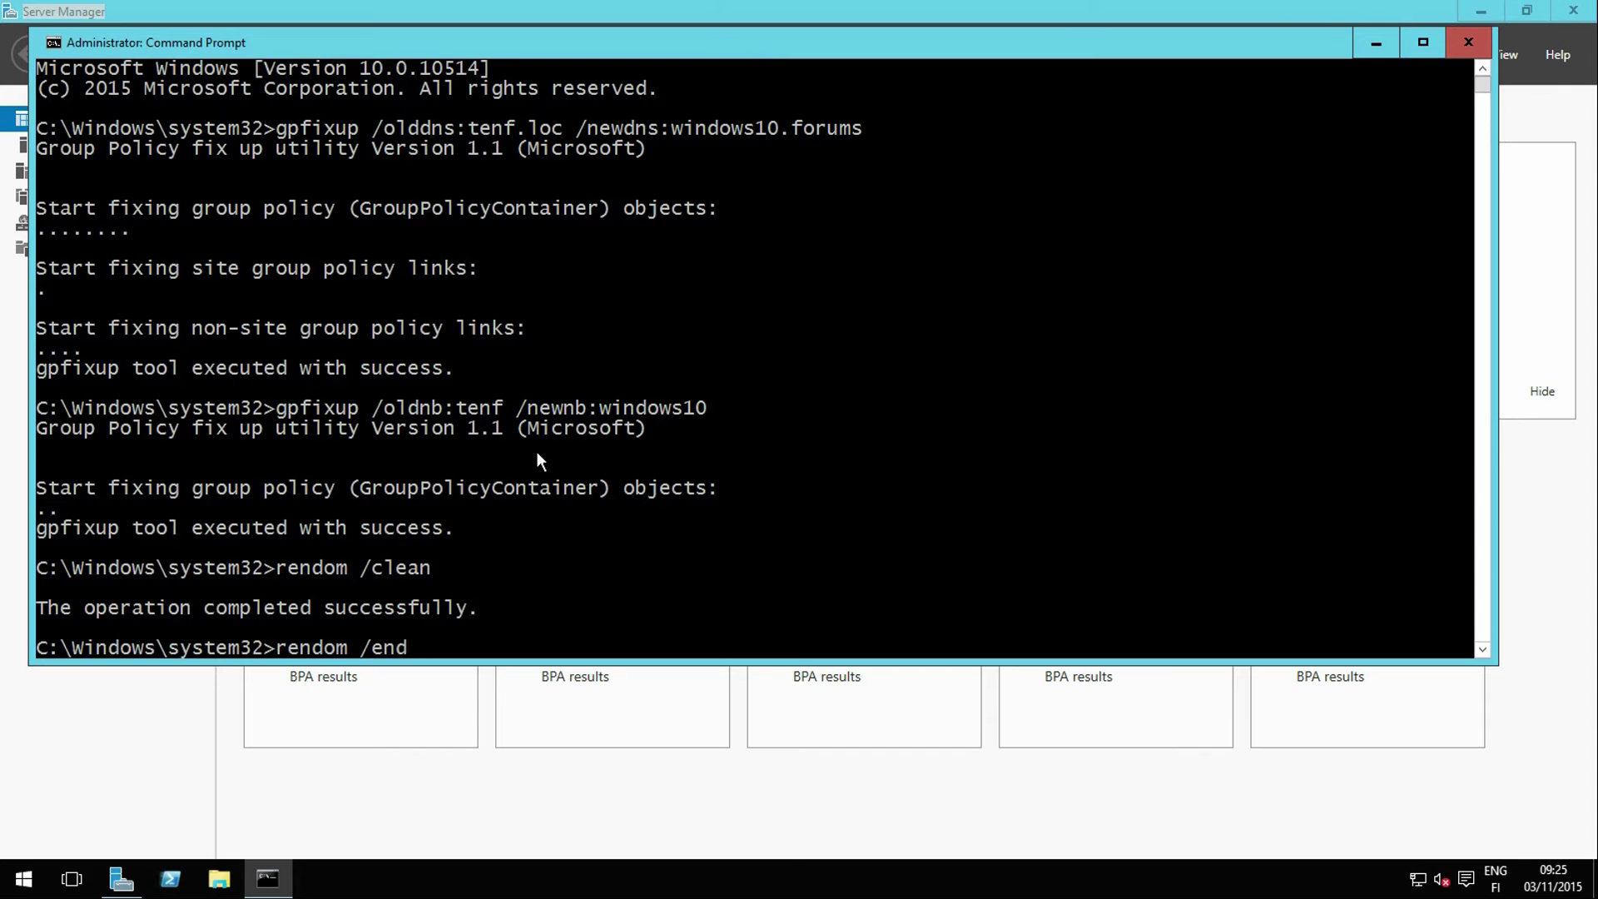
key(Return)
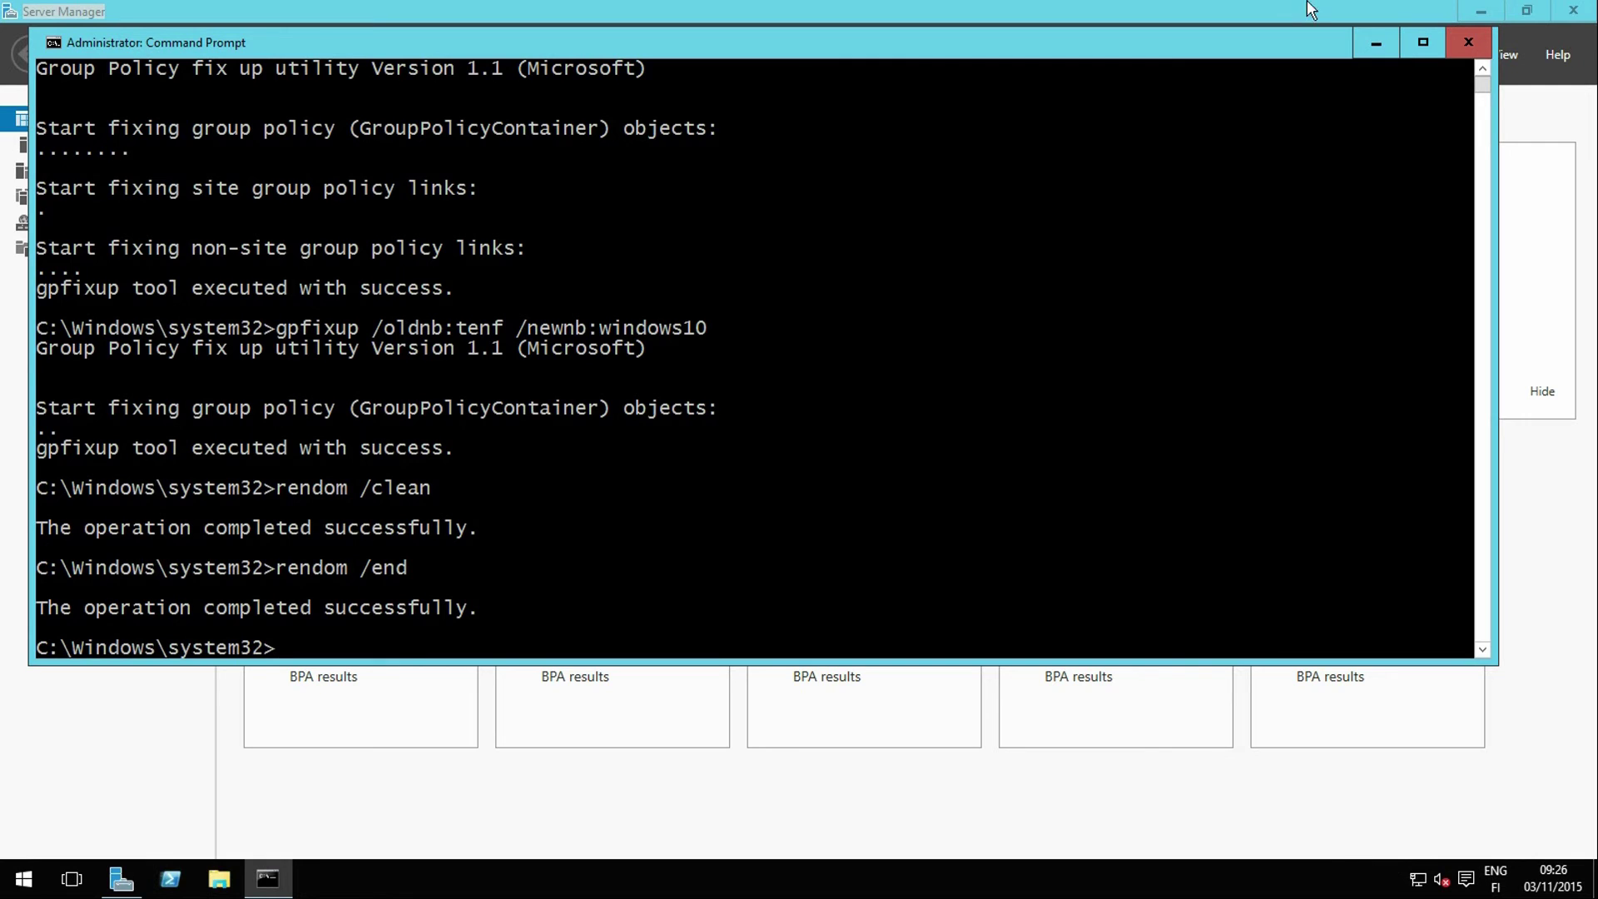
Close the console, check the windows10.forums forward lookup zone records in DNS Manager, then close it.
click(1468, 43)
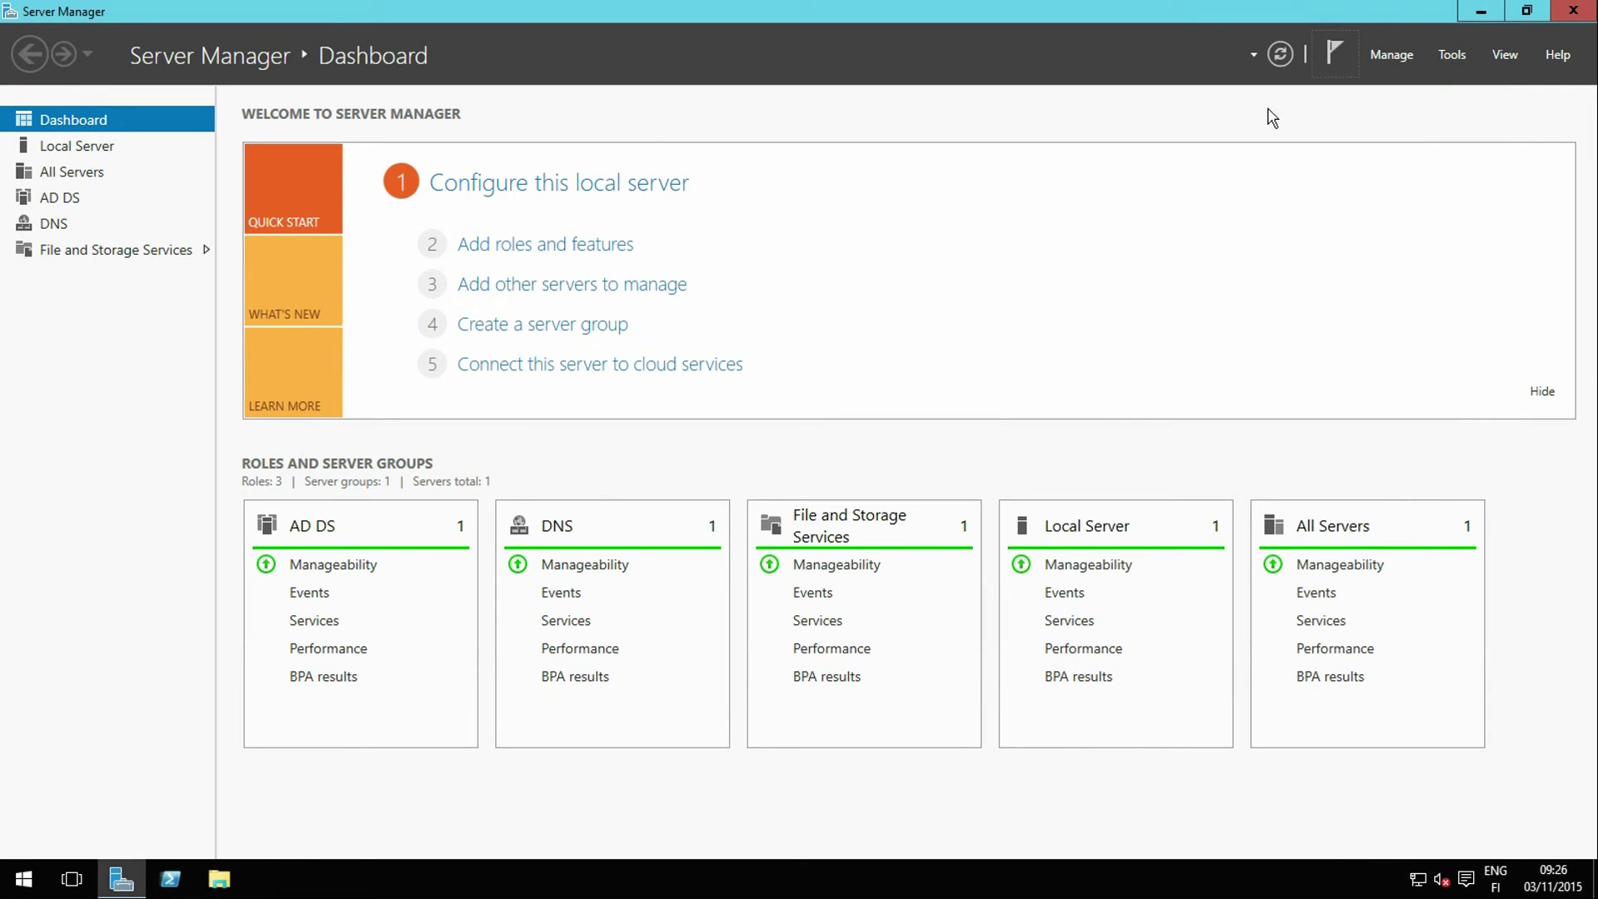
click(1466, 55)
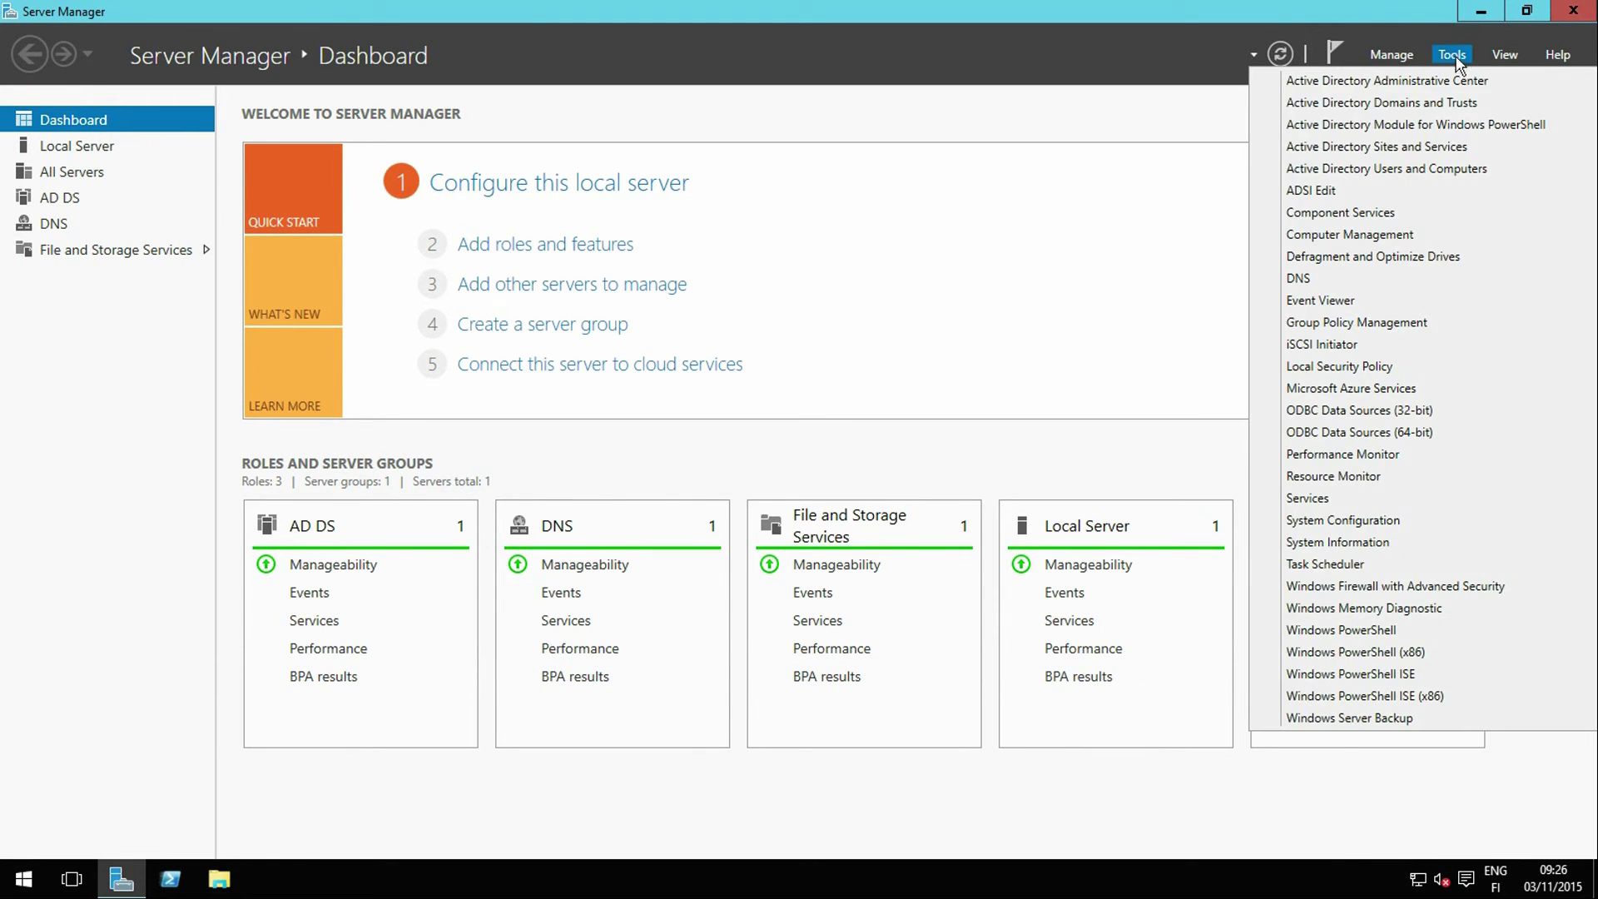
click(1323, 273)
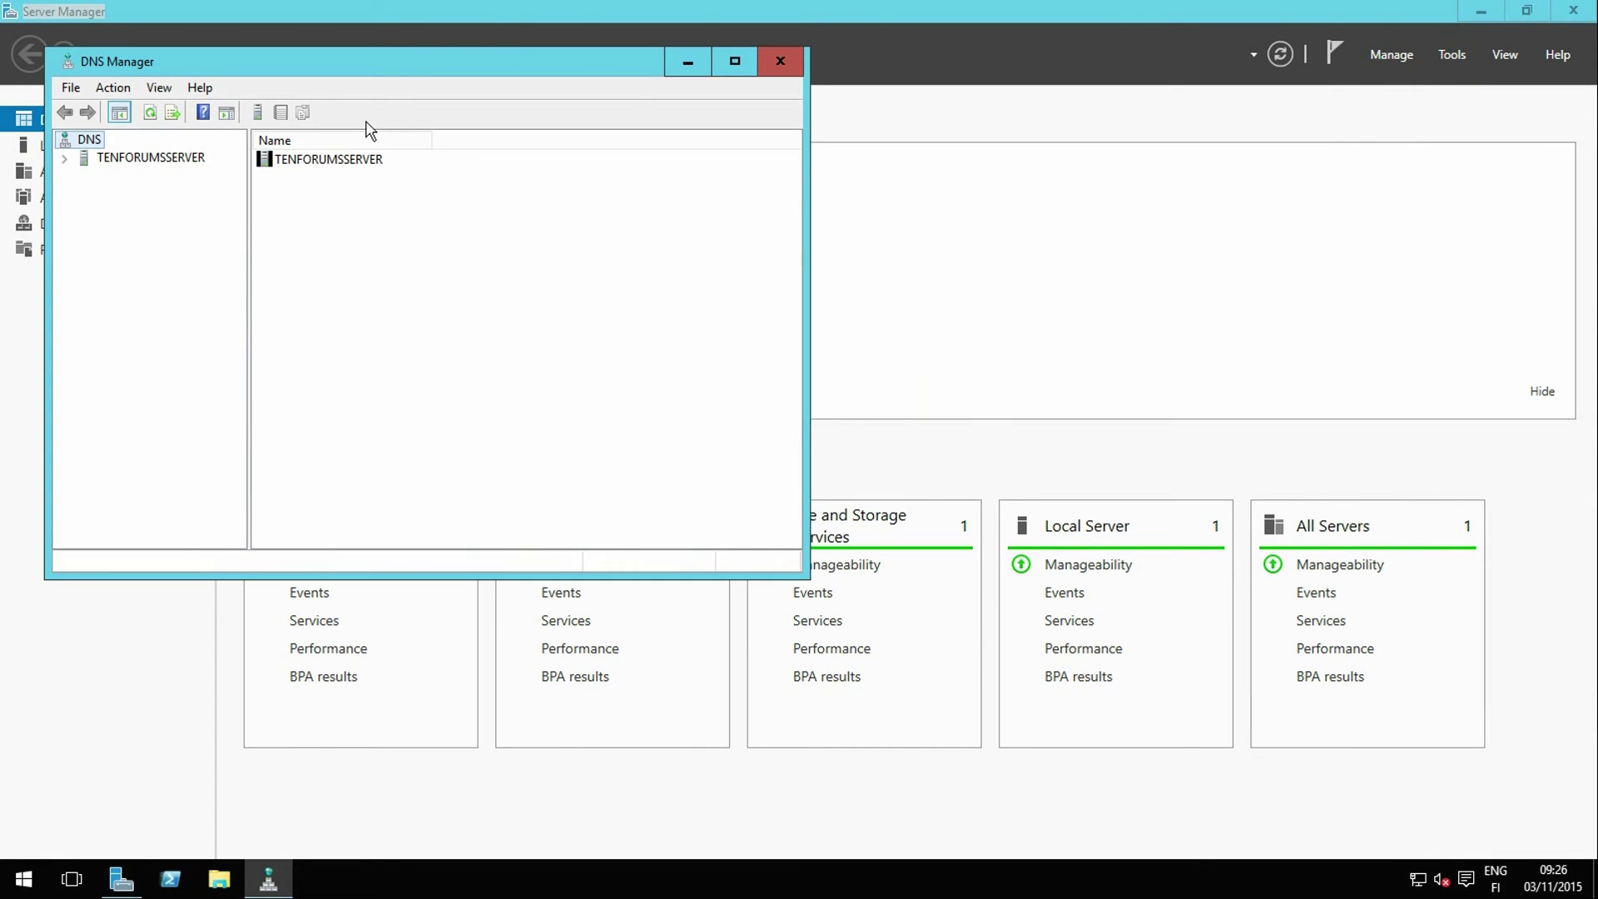
drag(391, 63, 729, 187)
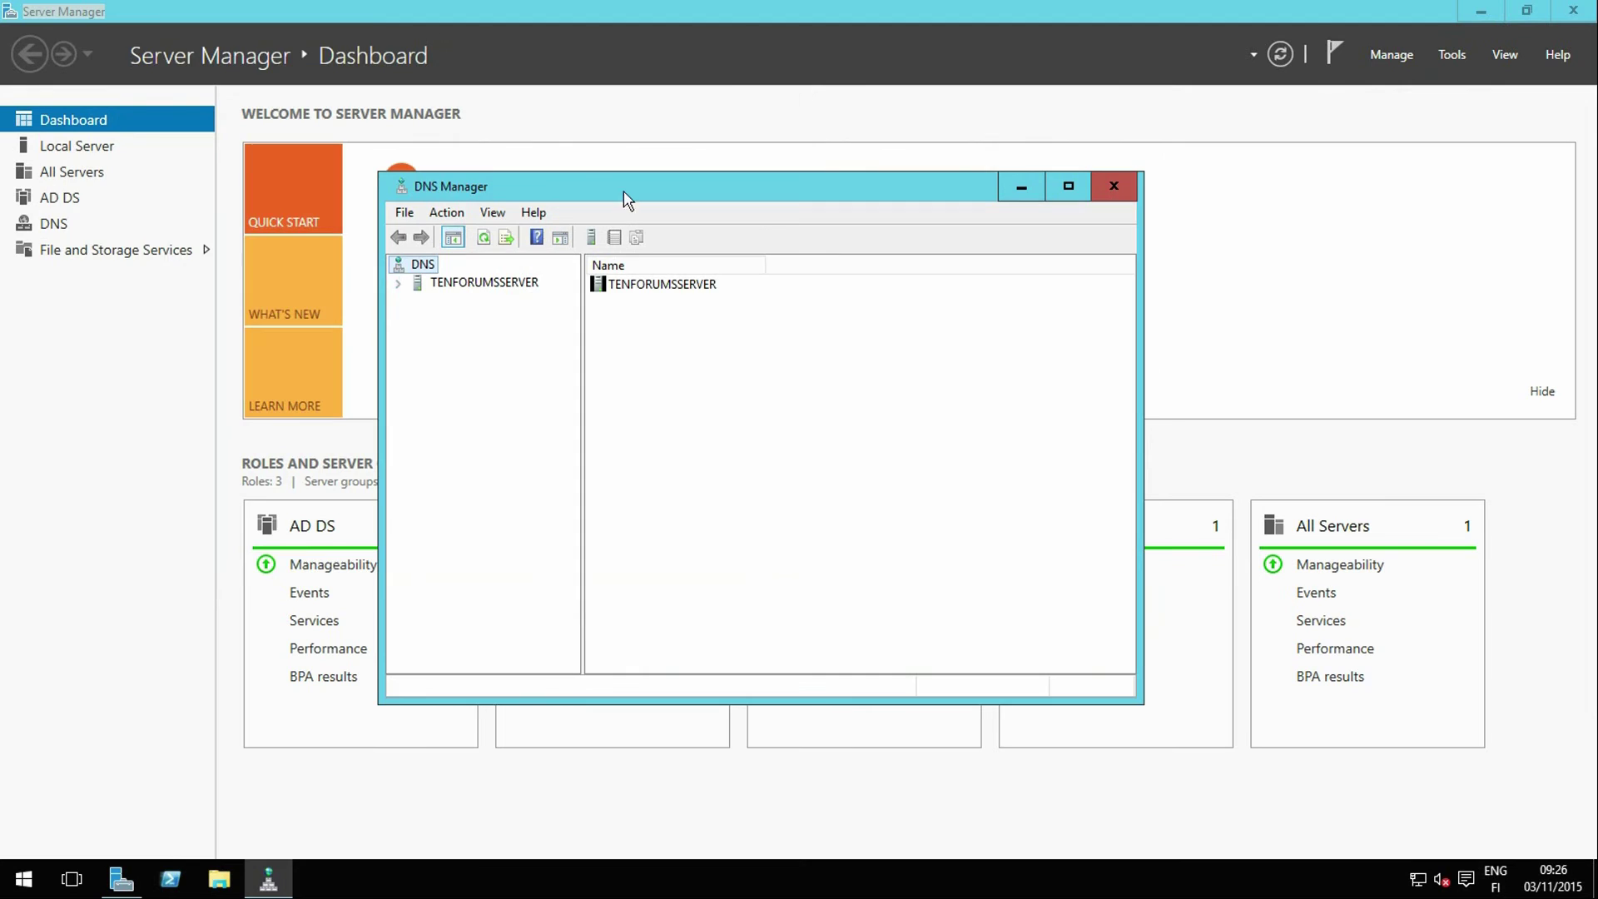
click(396, 283)
click(416, 320)
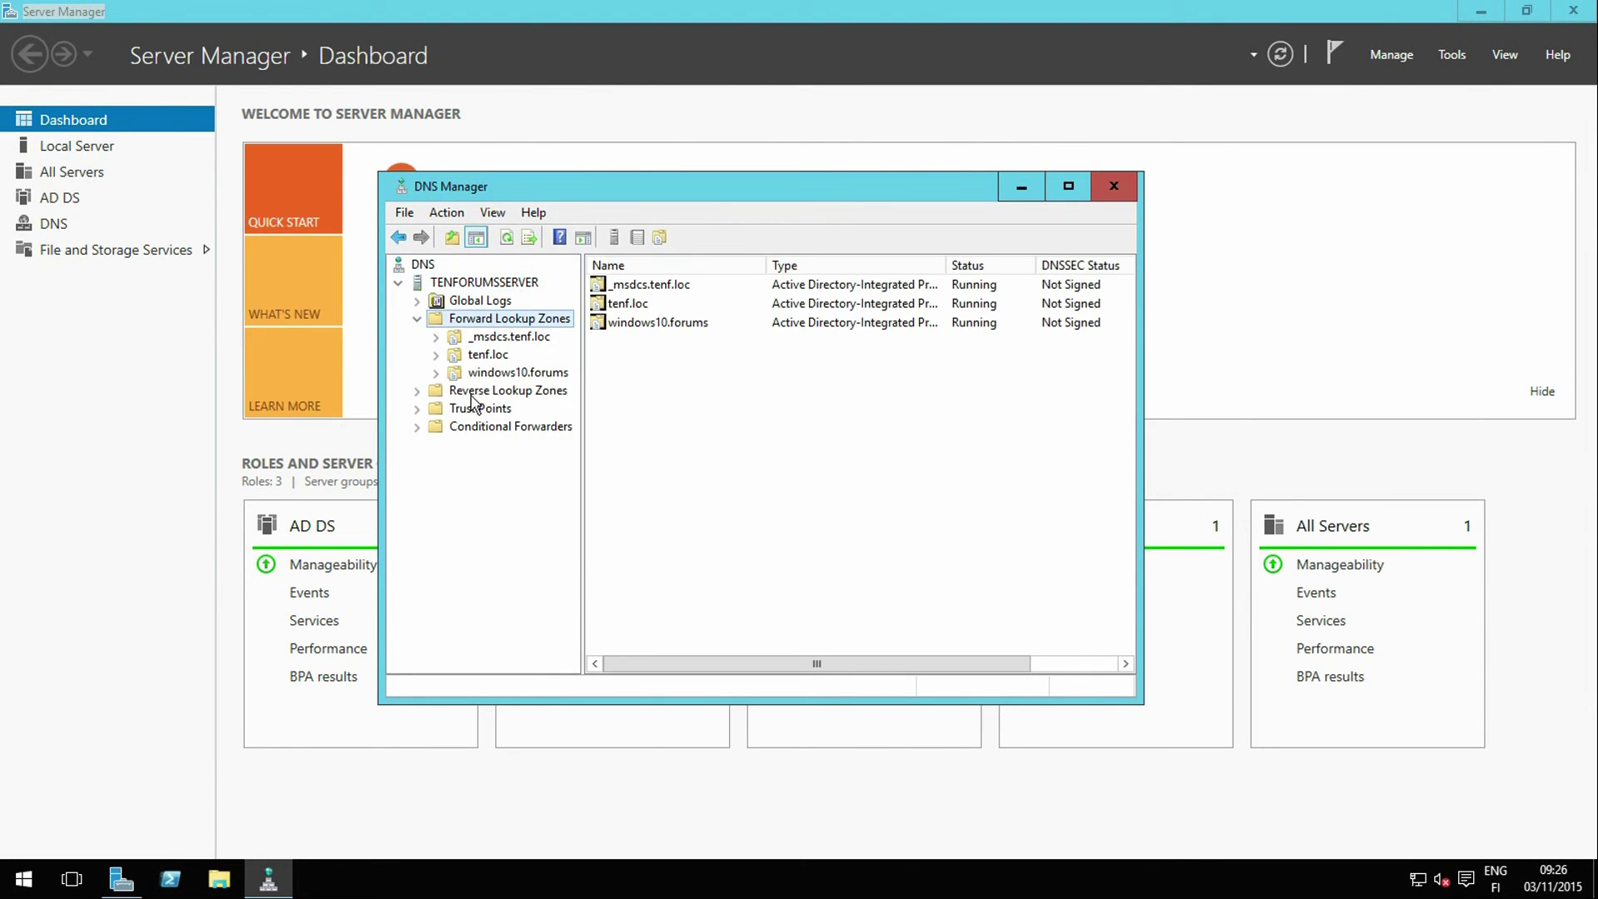
click(491, 374)
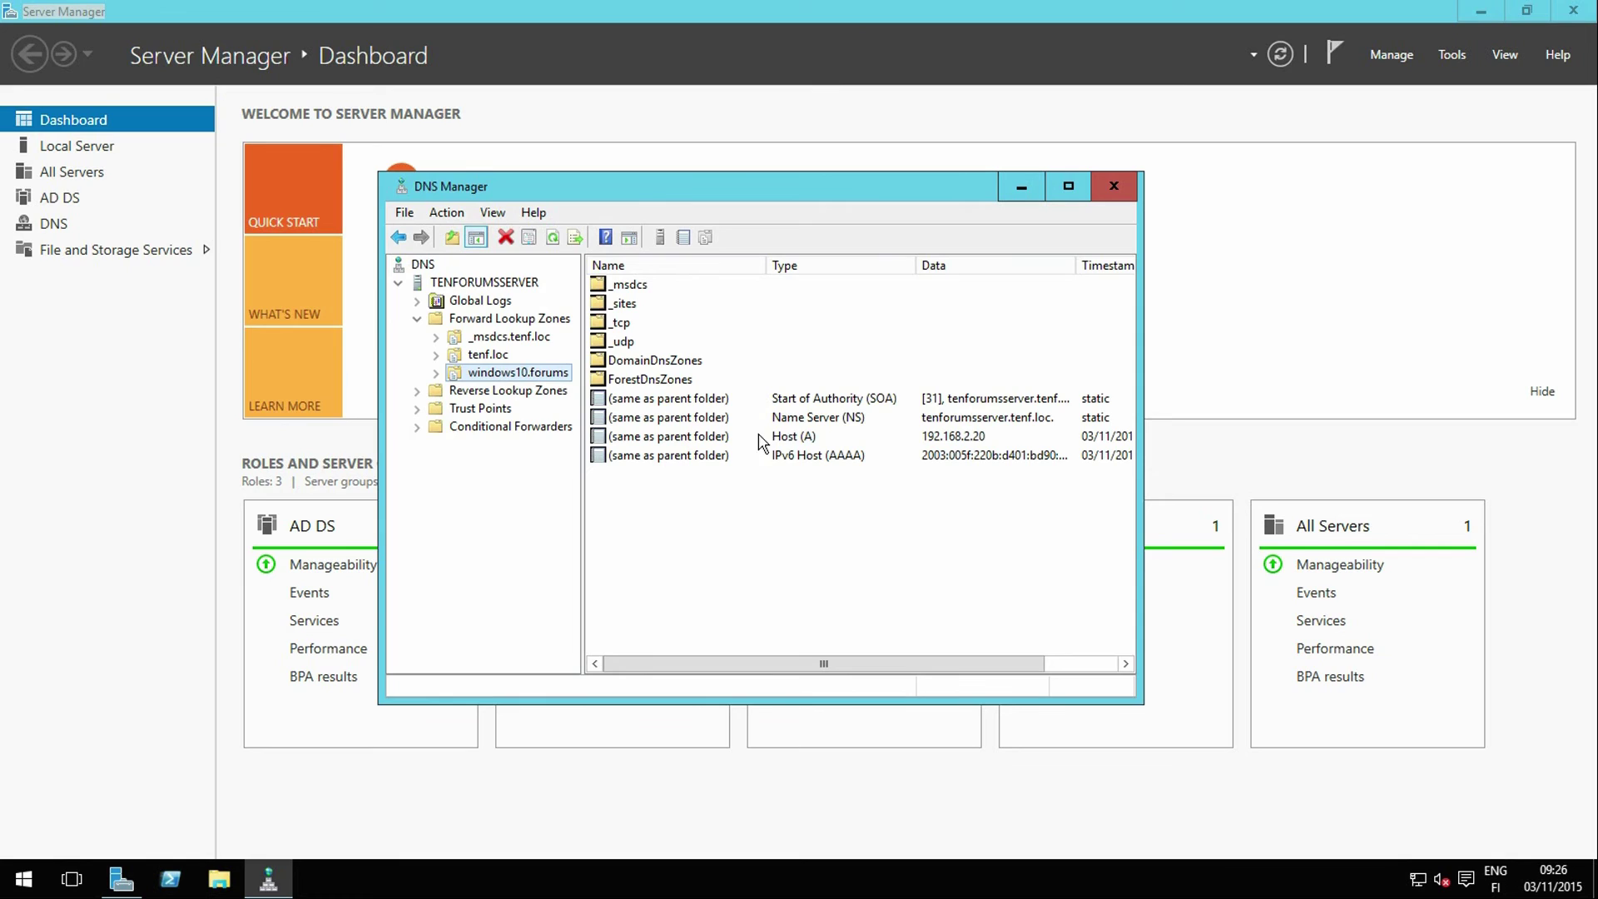
click(1113, 183)
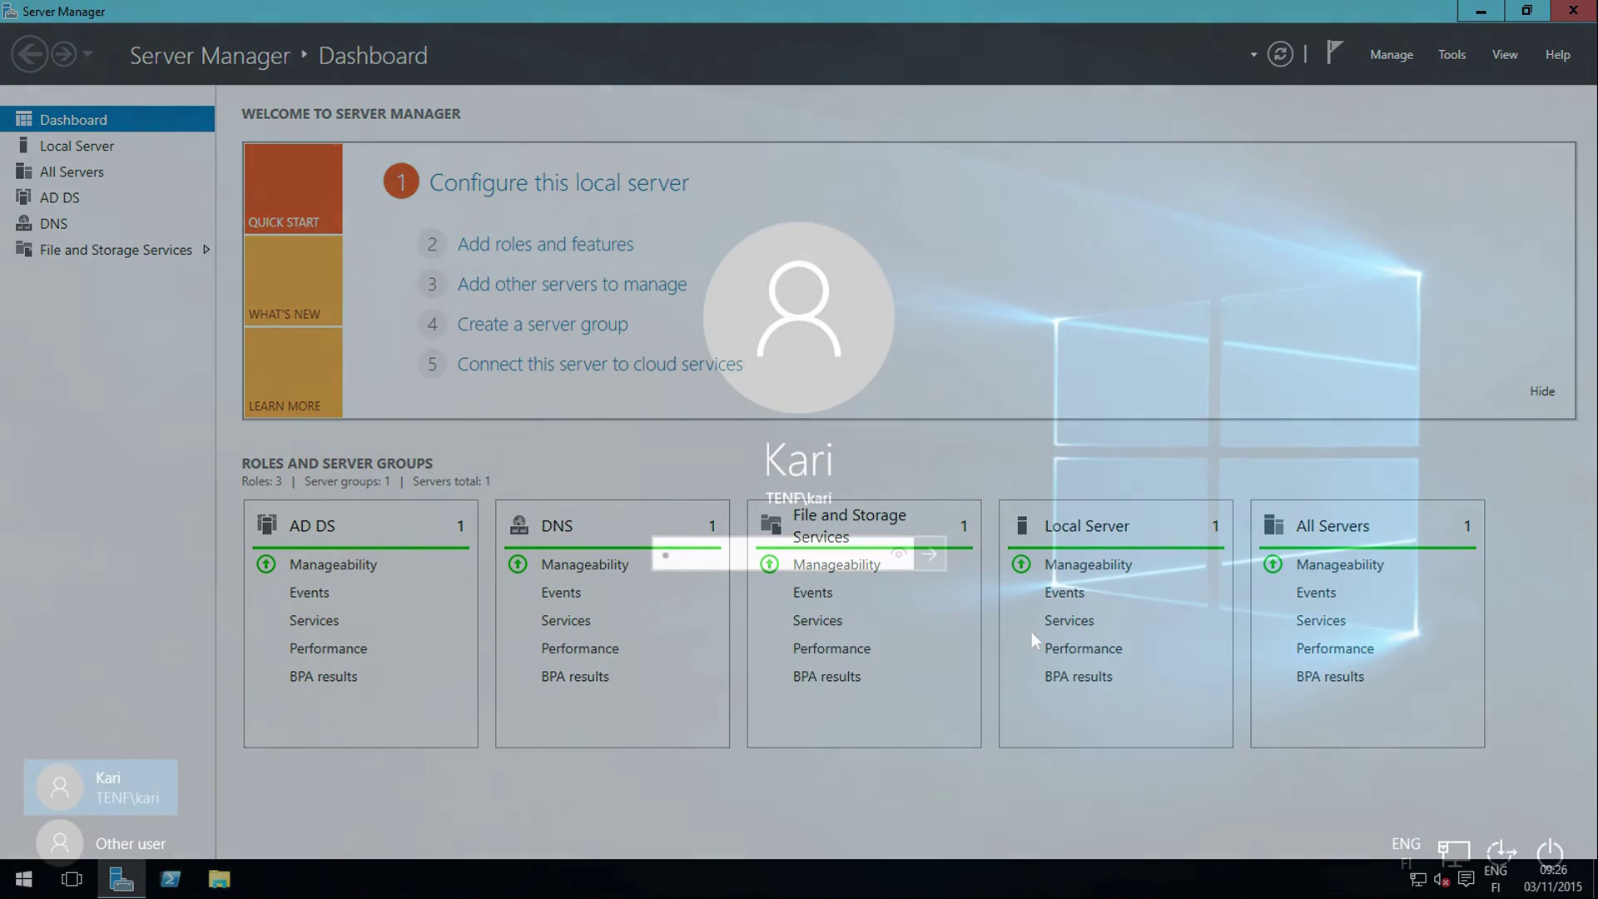
Enter the domain account's password to sign in to the Windows 10 desktop.
text(•••••••••)
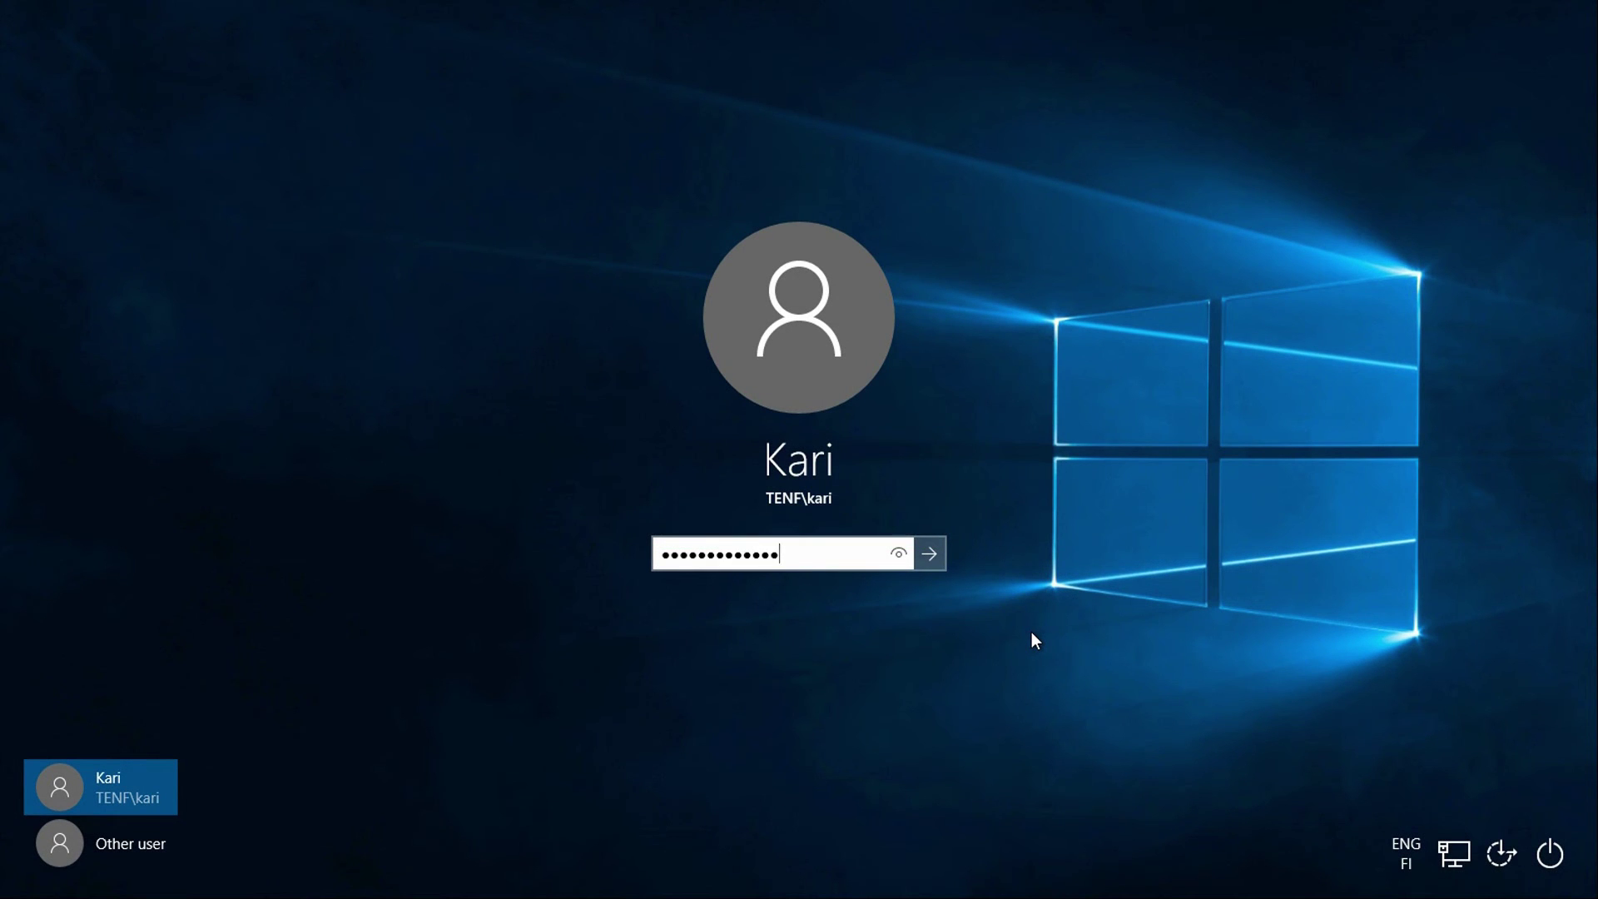
key(Return)
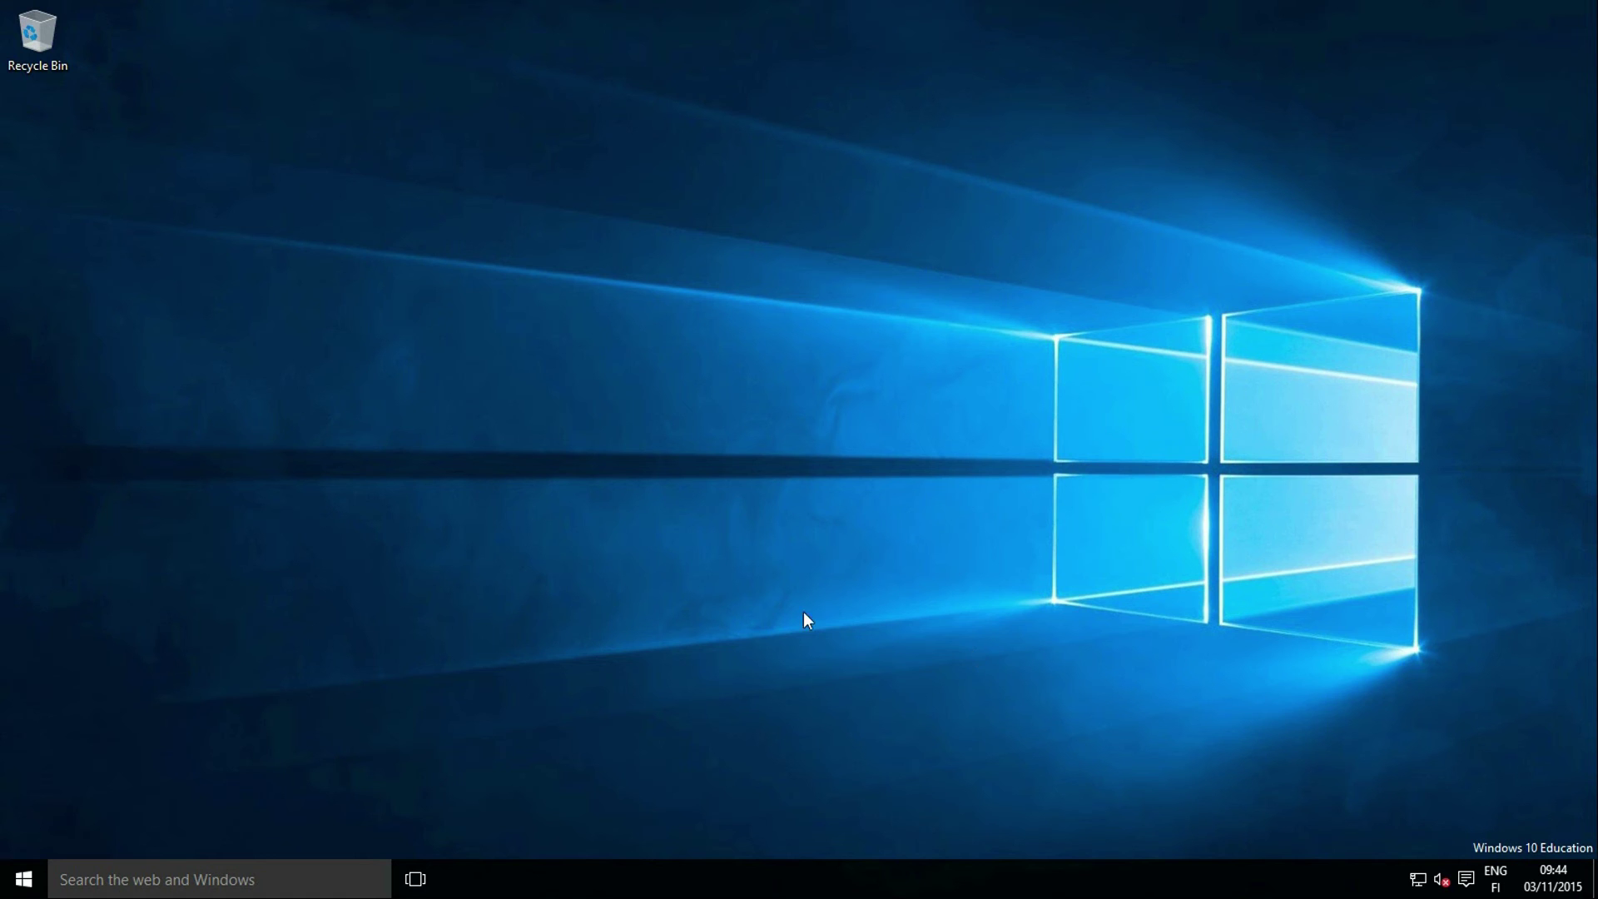
From the System page, open Change settings and approve the UAC prompt with administrator credentials.
right_click(18, 887)
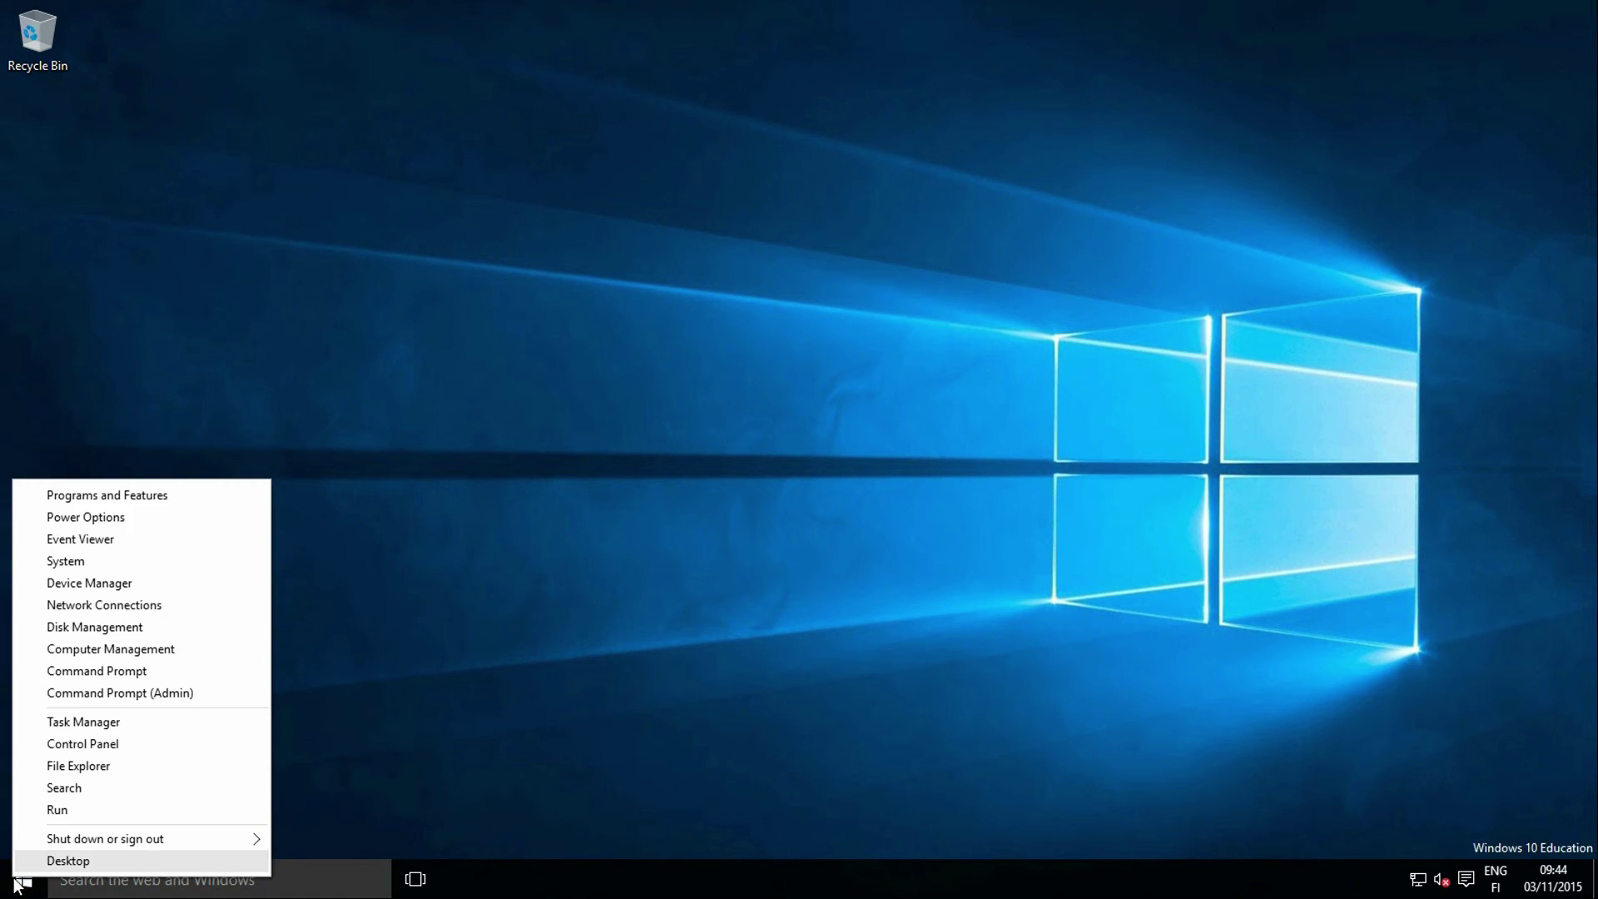
click(106, 560)
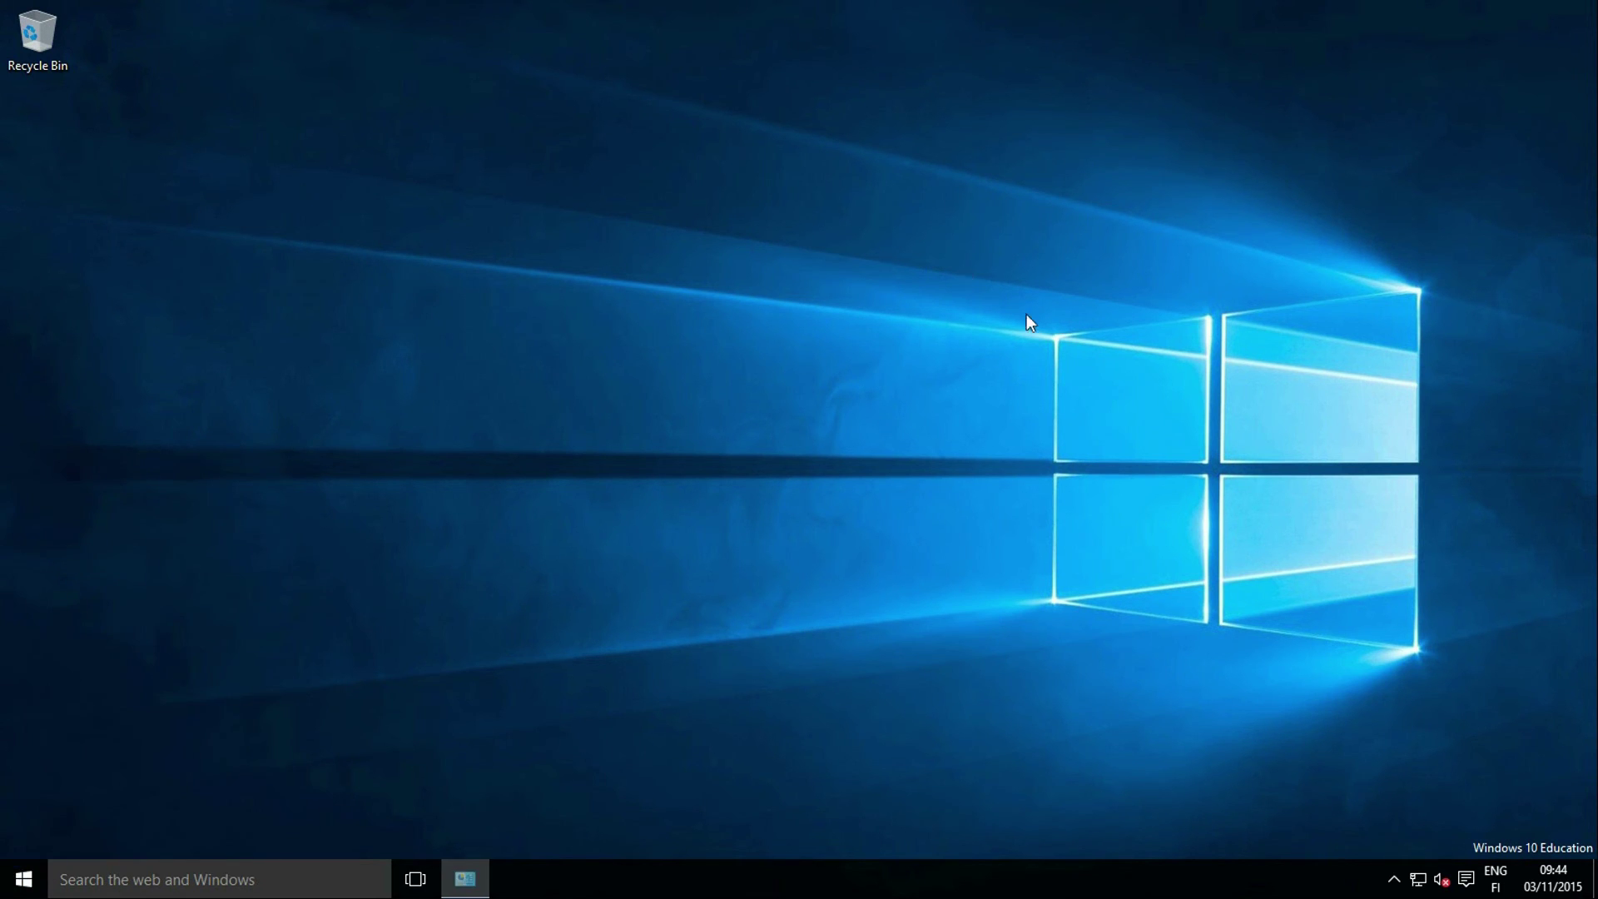
click(1309, 511)
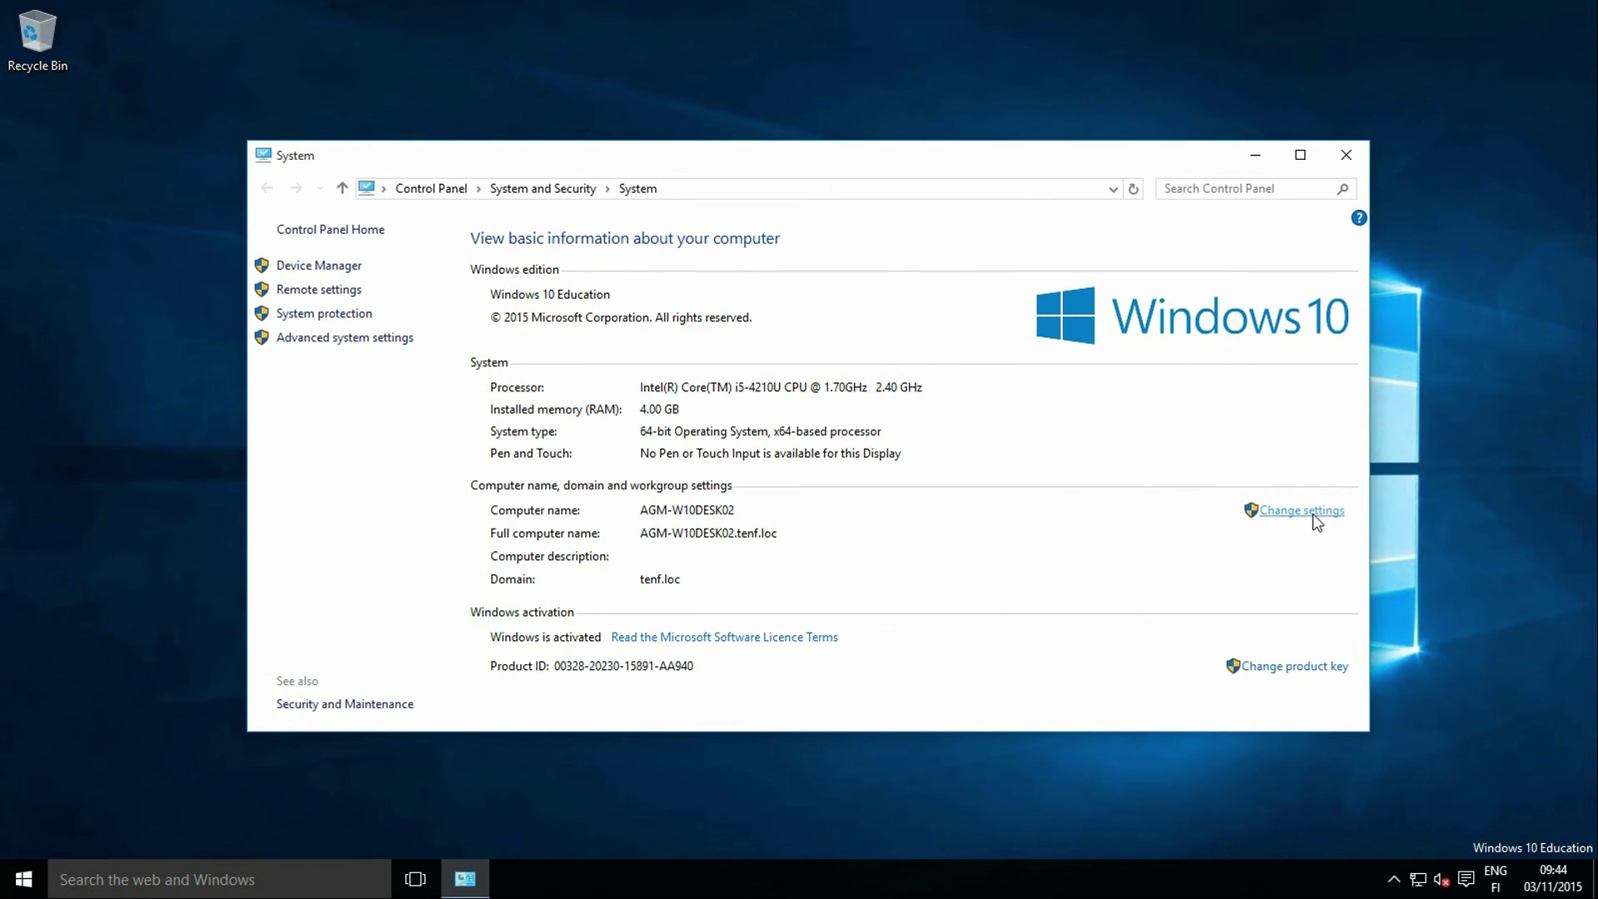
text(AGM-W10DES)
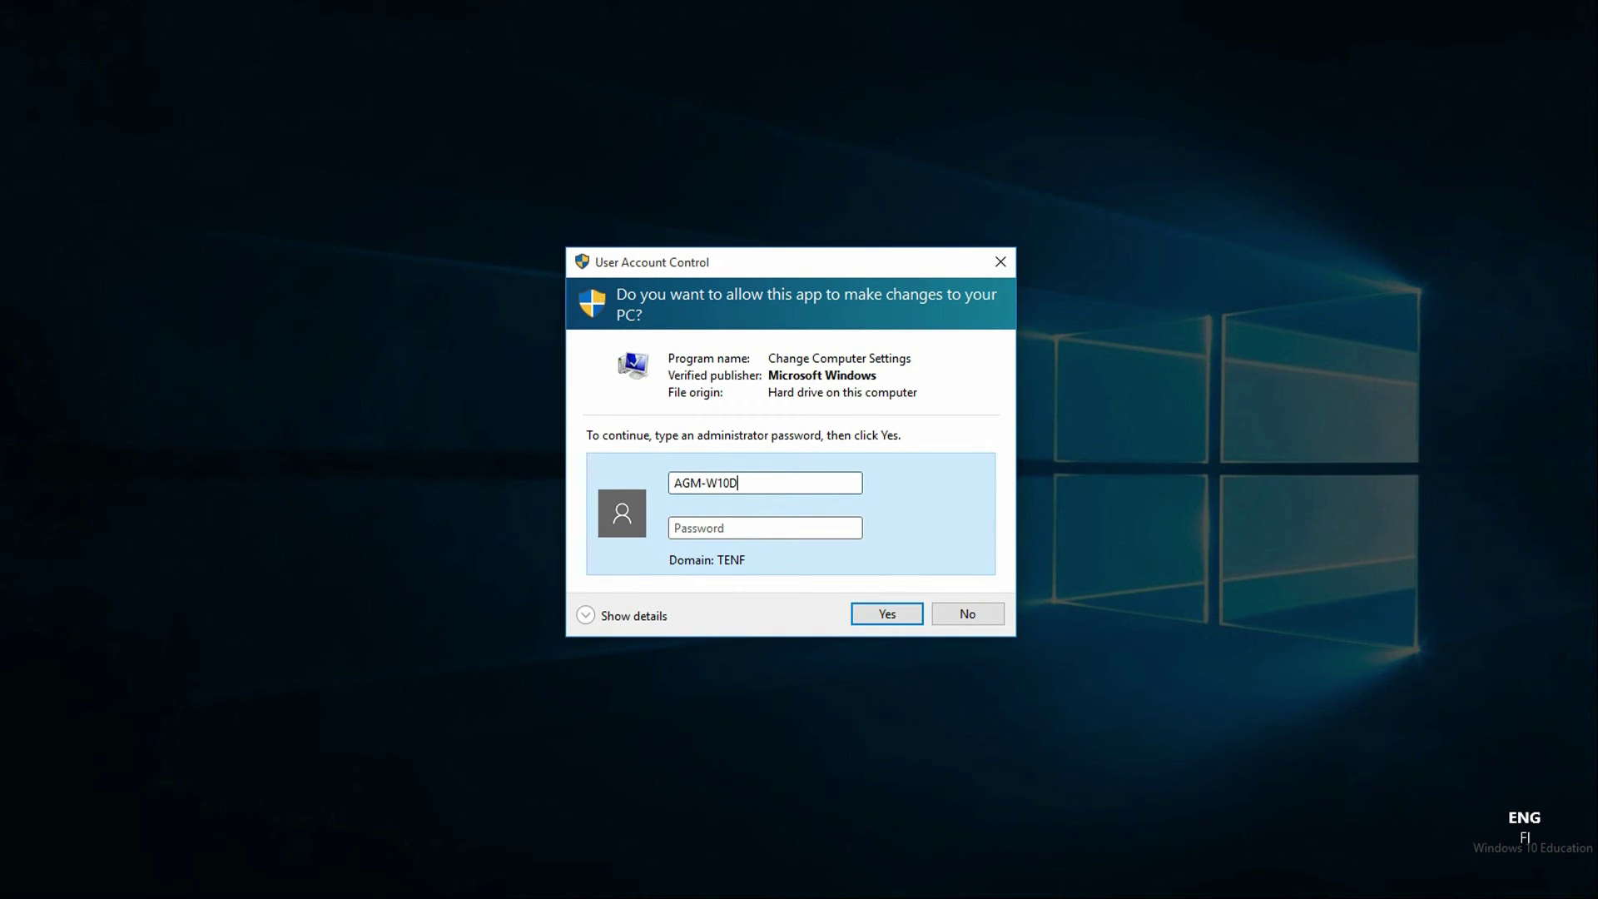
text(K02\Kar)
key(Return)
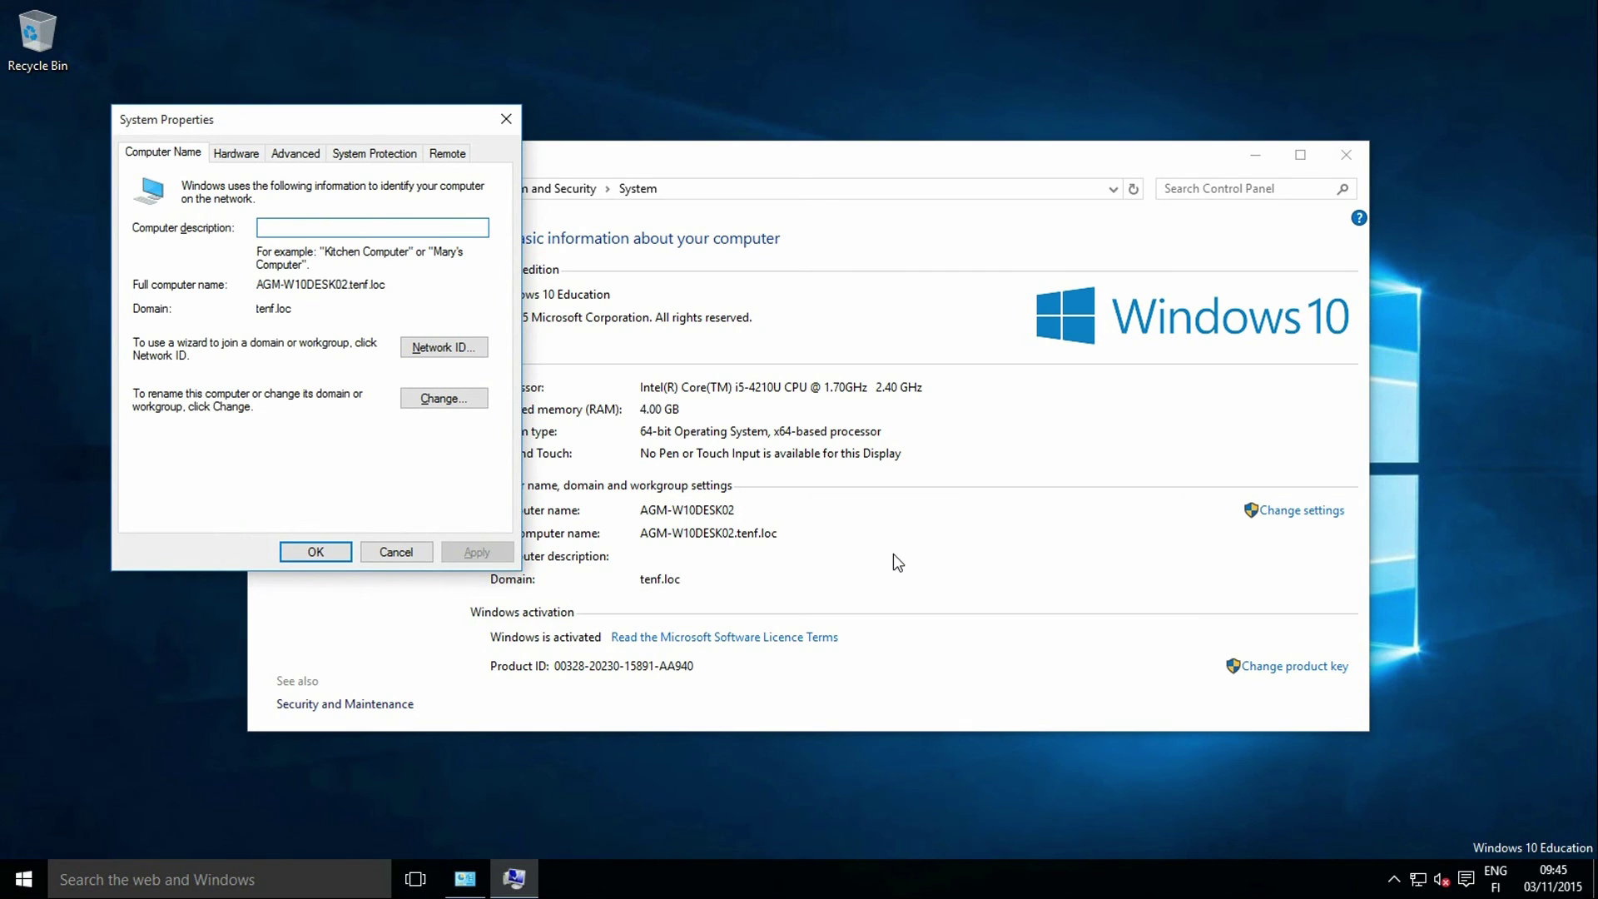
Change the domain from tenf.loc to windows10.forums and submit the domain account's credentials.
click(454, 401)
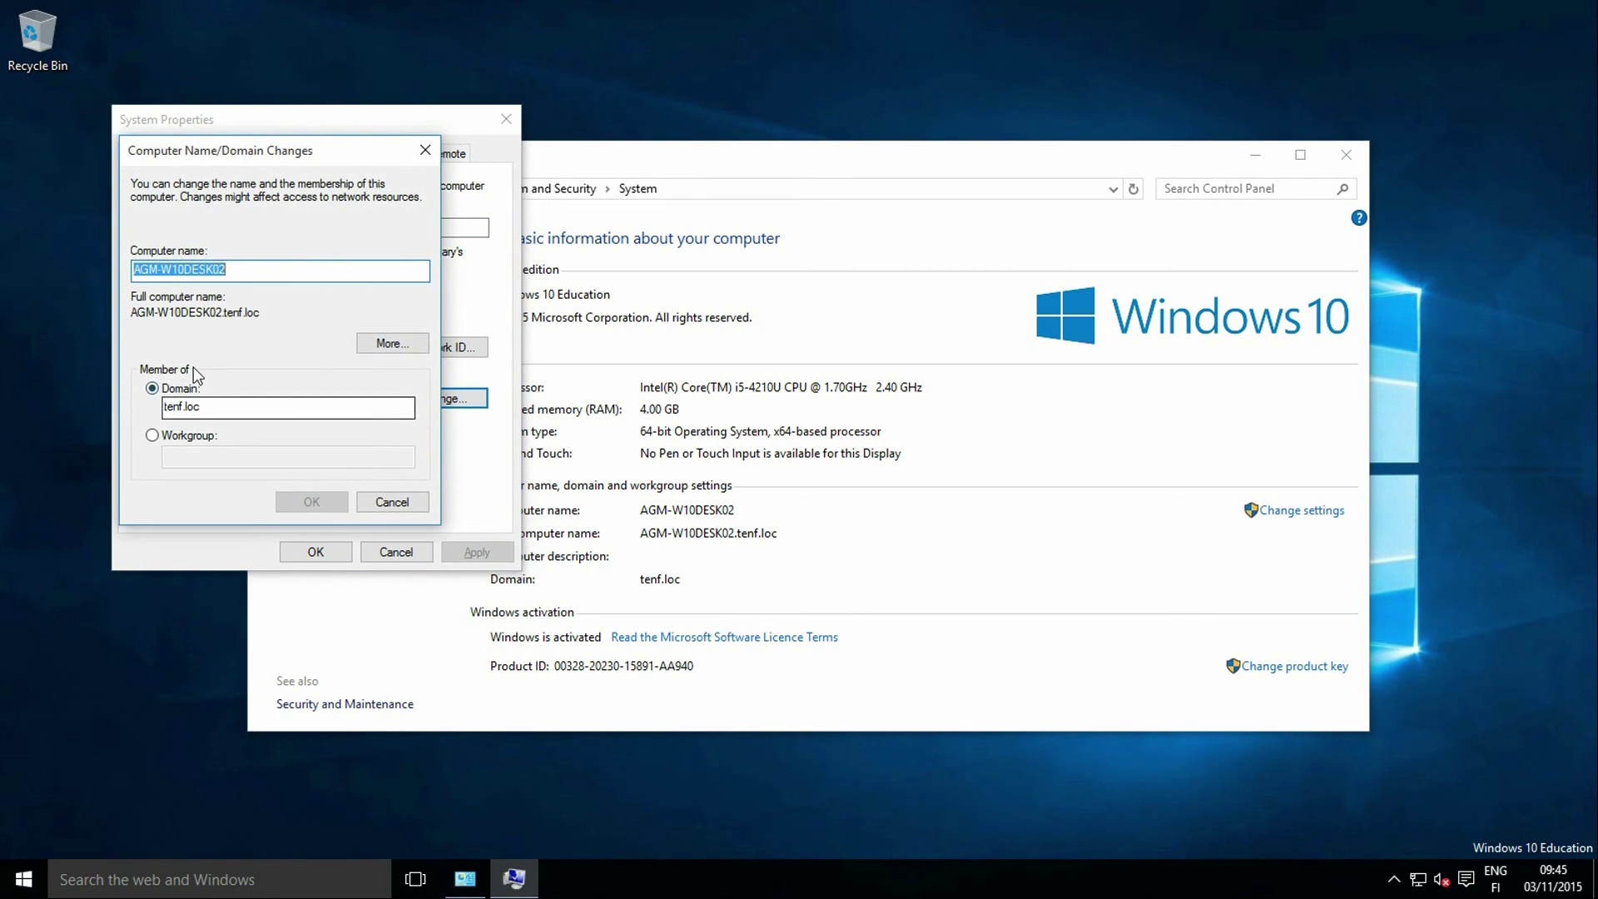
drag(220, 411, 149, 413)
text(wind)
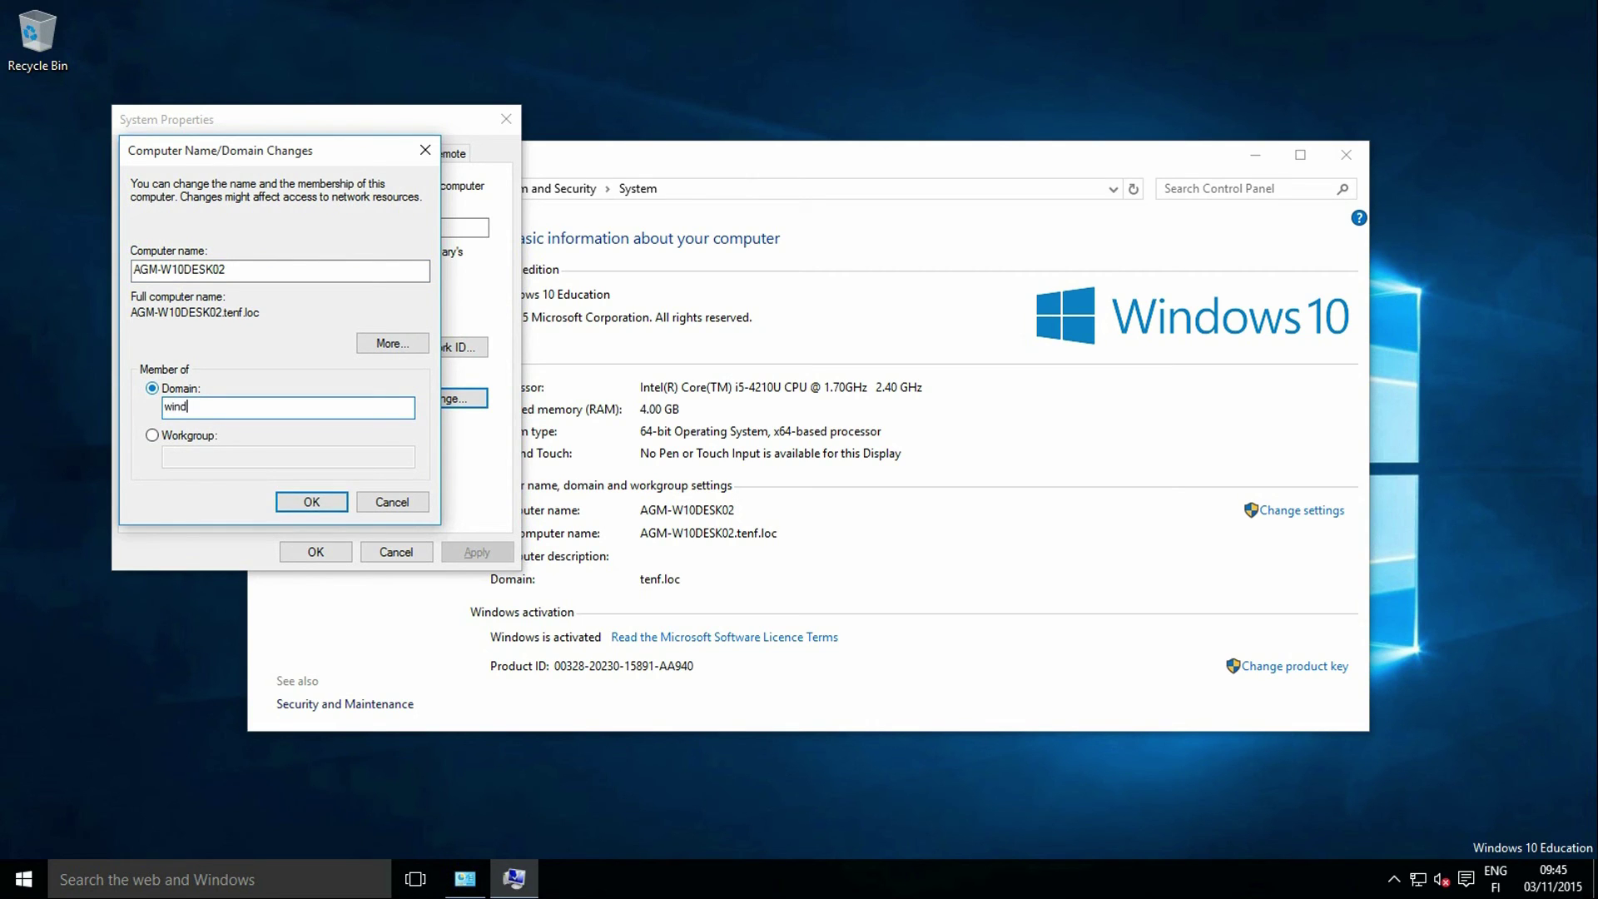
text(ows10.forums)
click(302, 502)
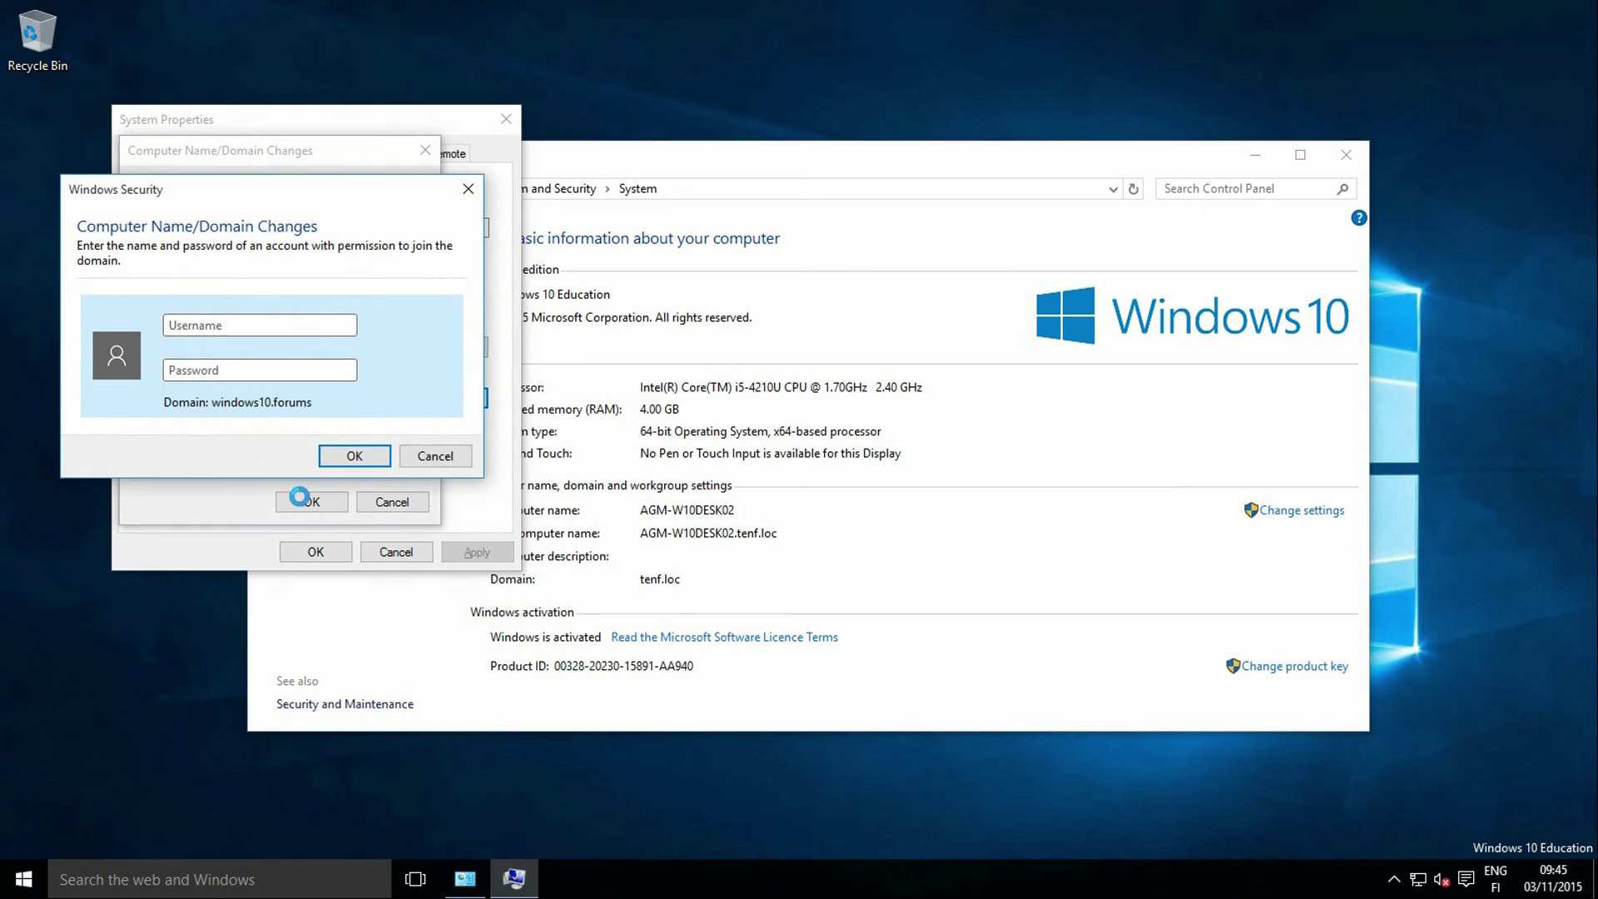
click(215, 332)
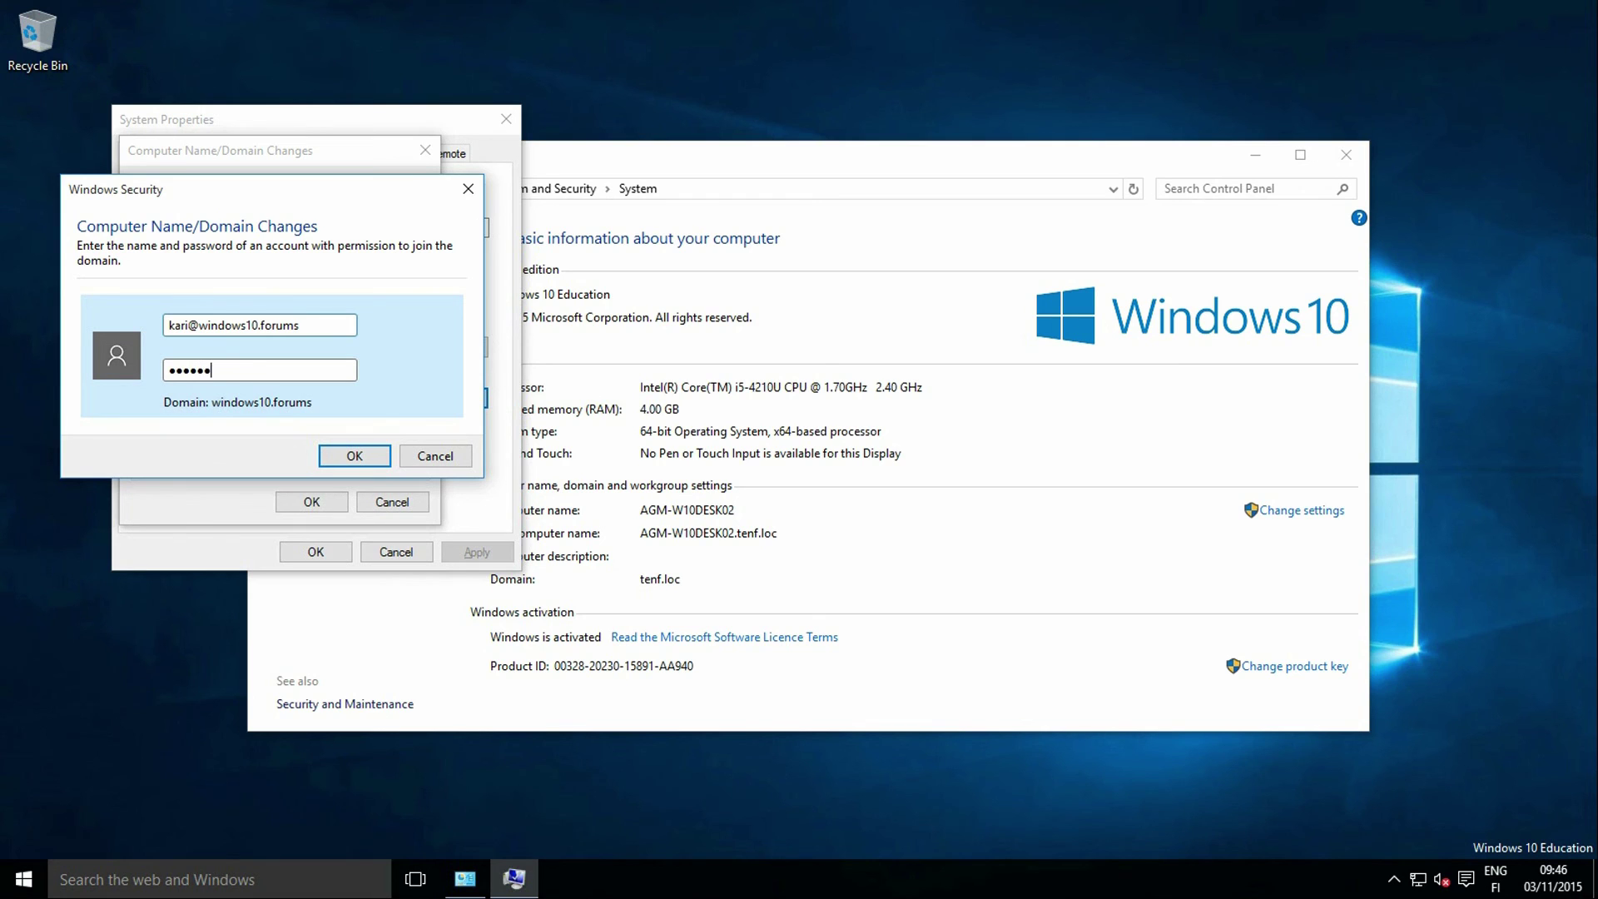
text(•••)
key(Return)
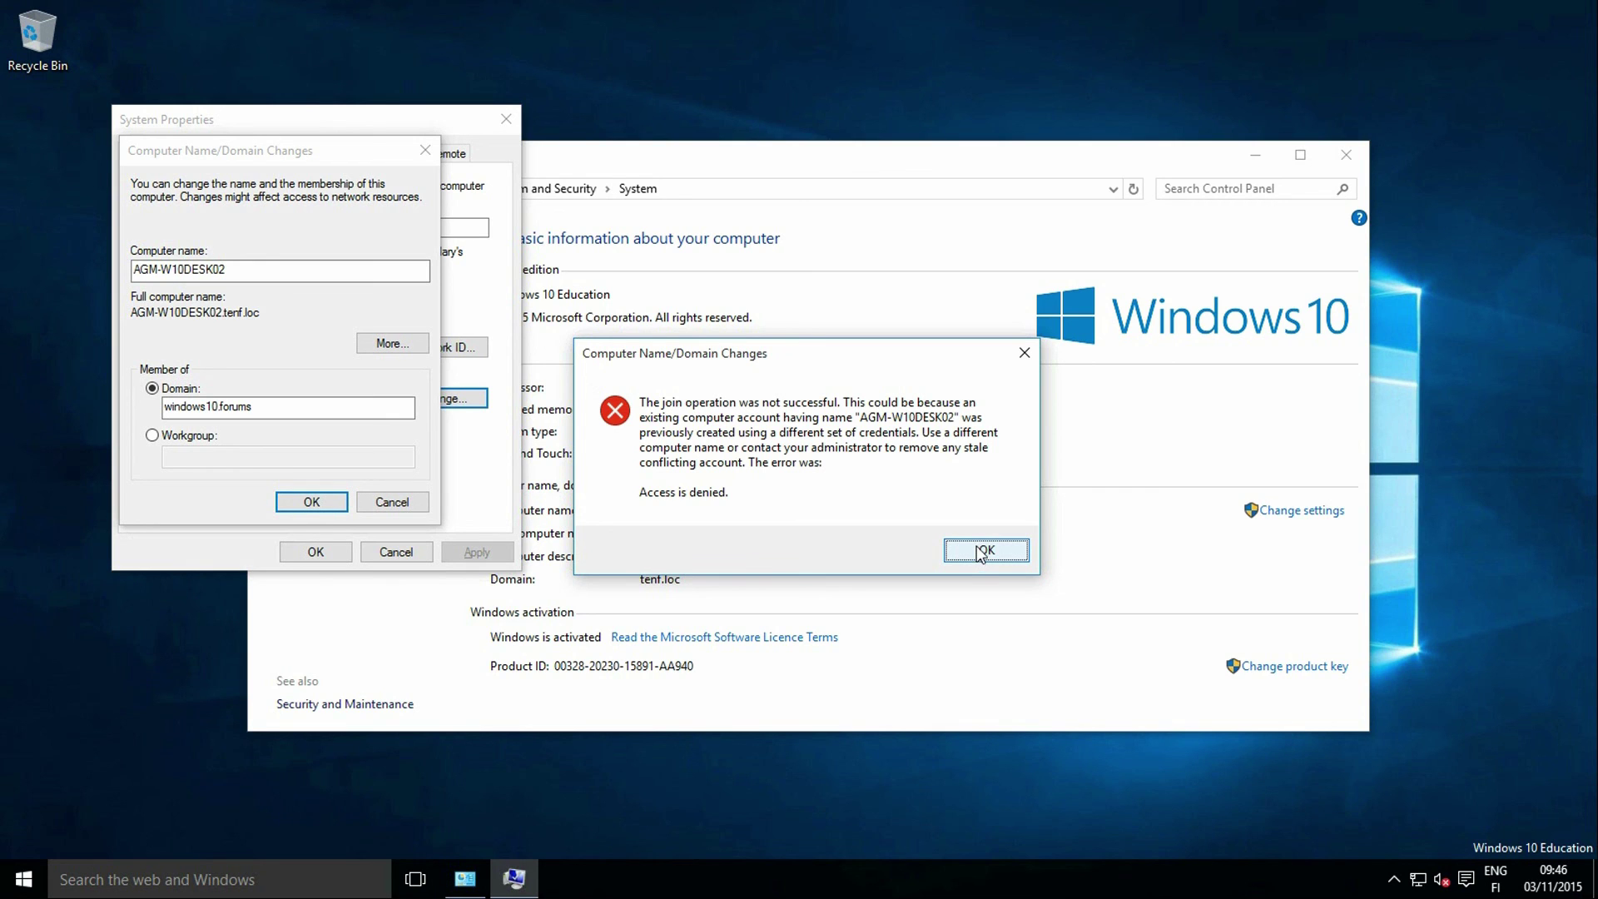
Dismiss the error, rename the computer to AGM-WIN10DESK02, and retry the join with domain credentials.
click(982, 550)
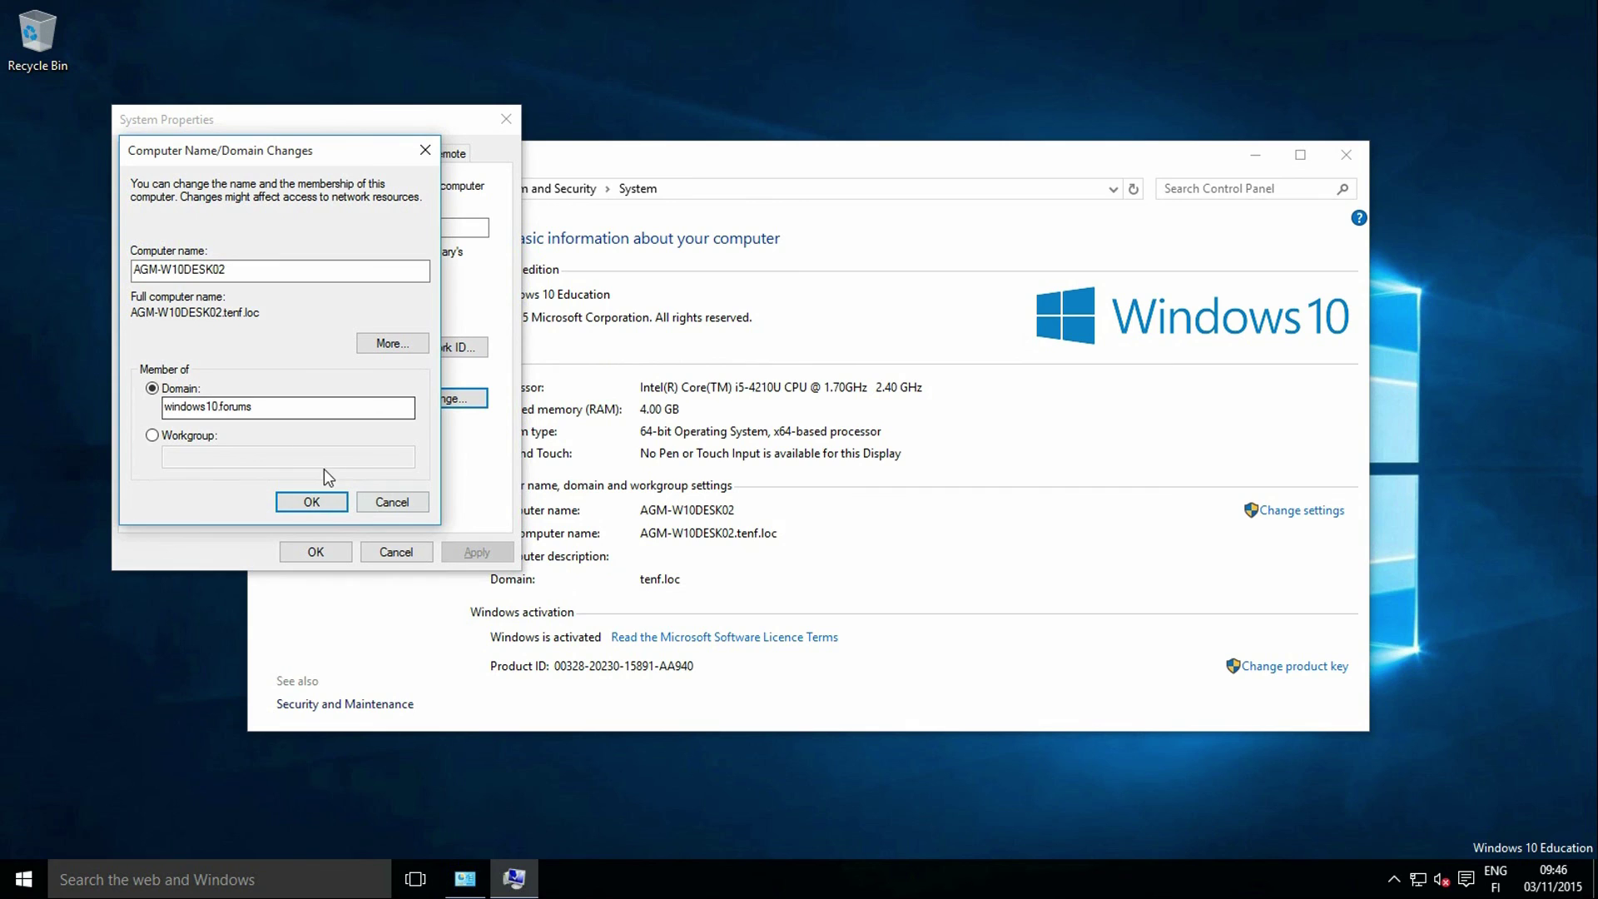
click(248, 268)
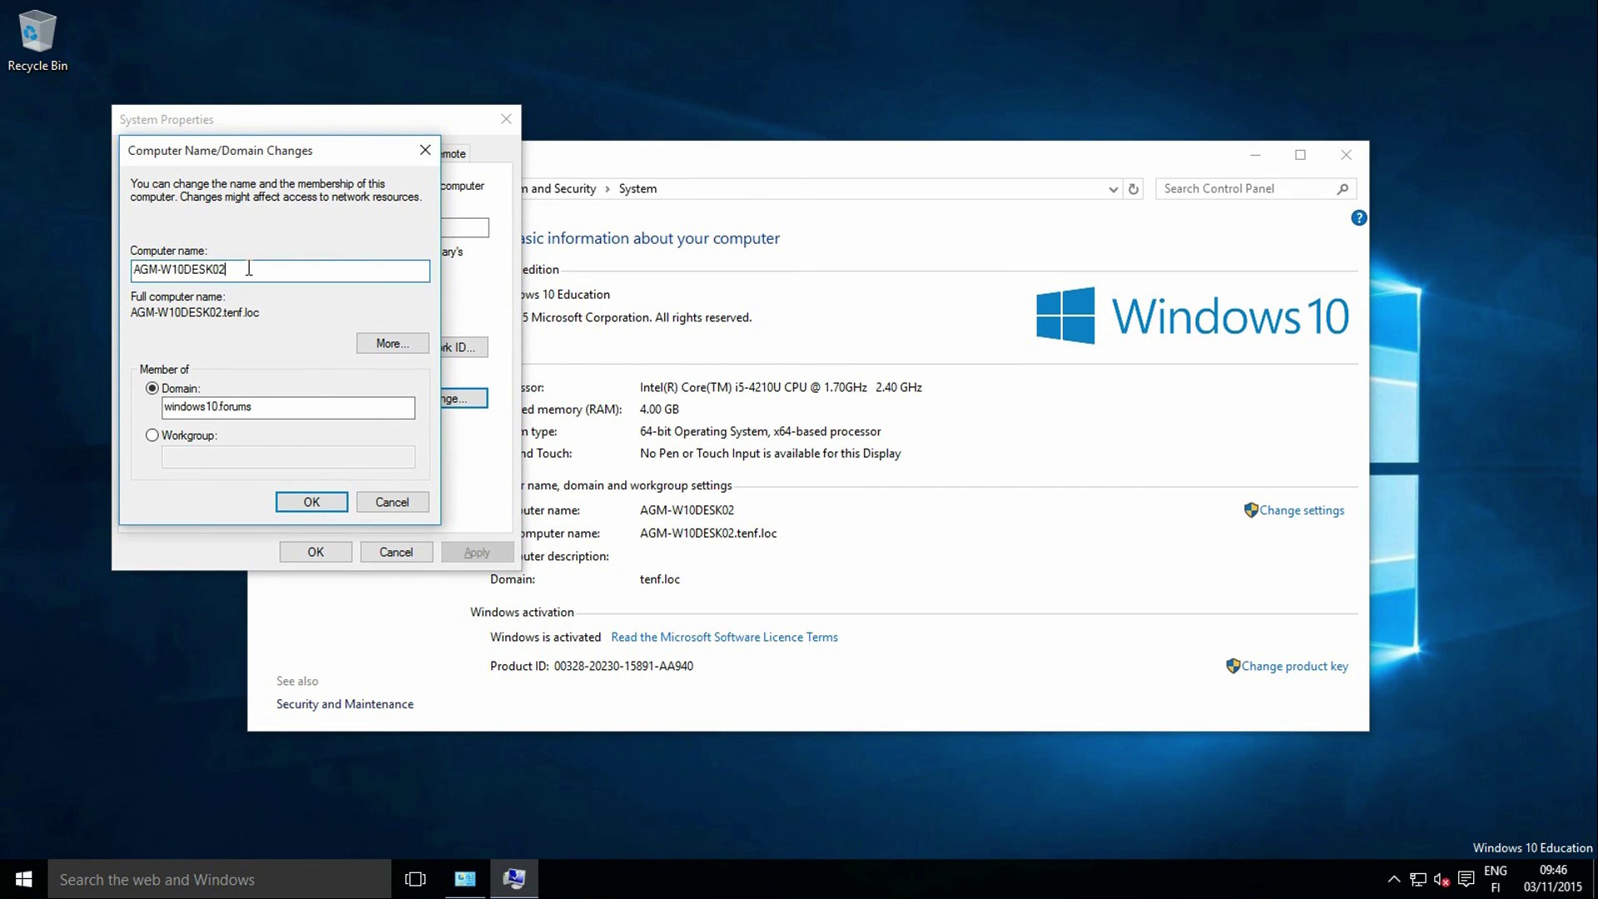
click(171, 269)
text(IN)
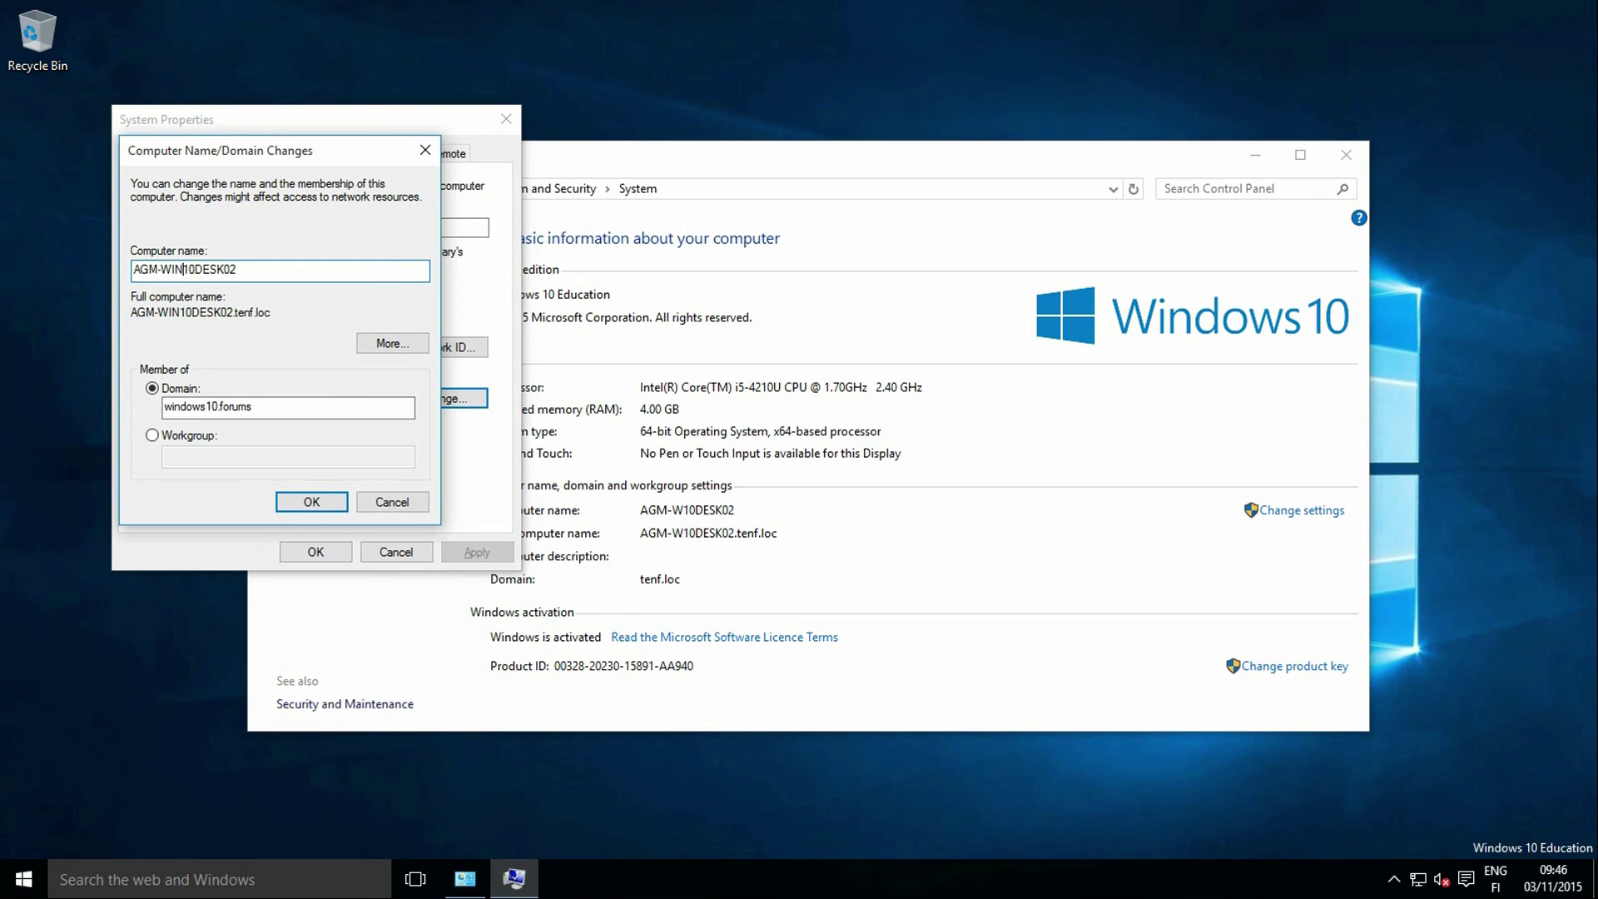
click(305, 501)
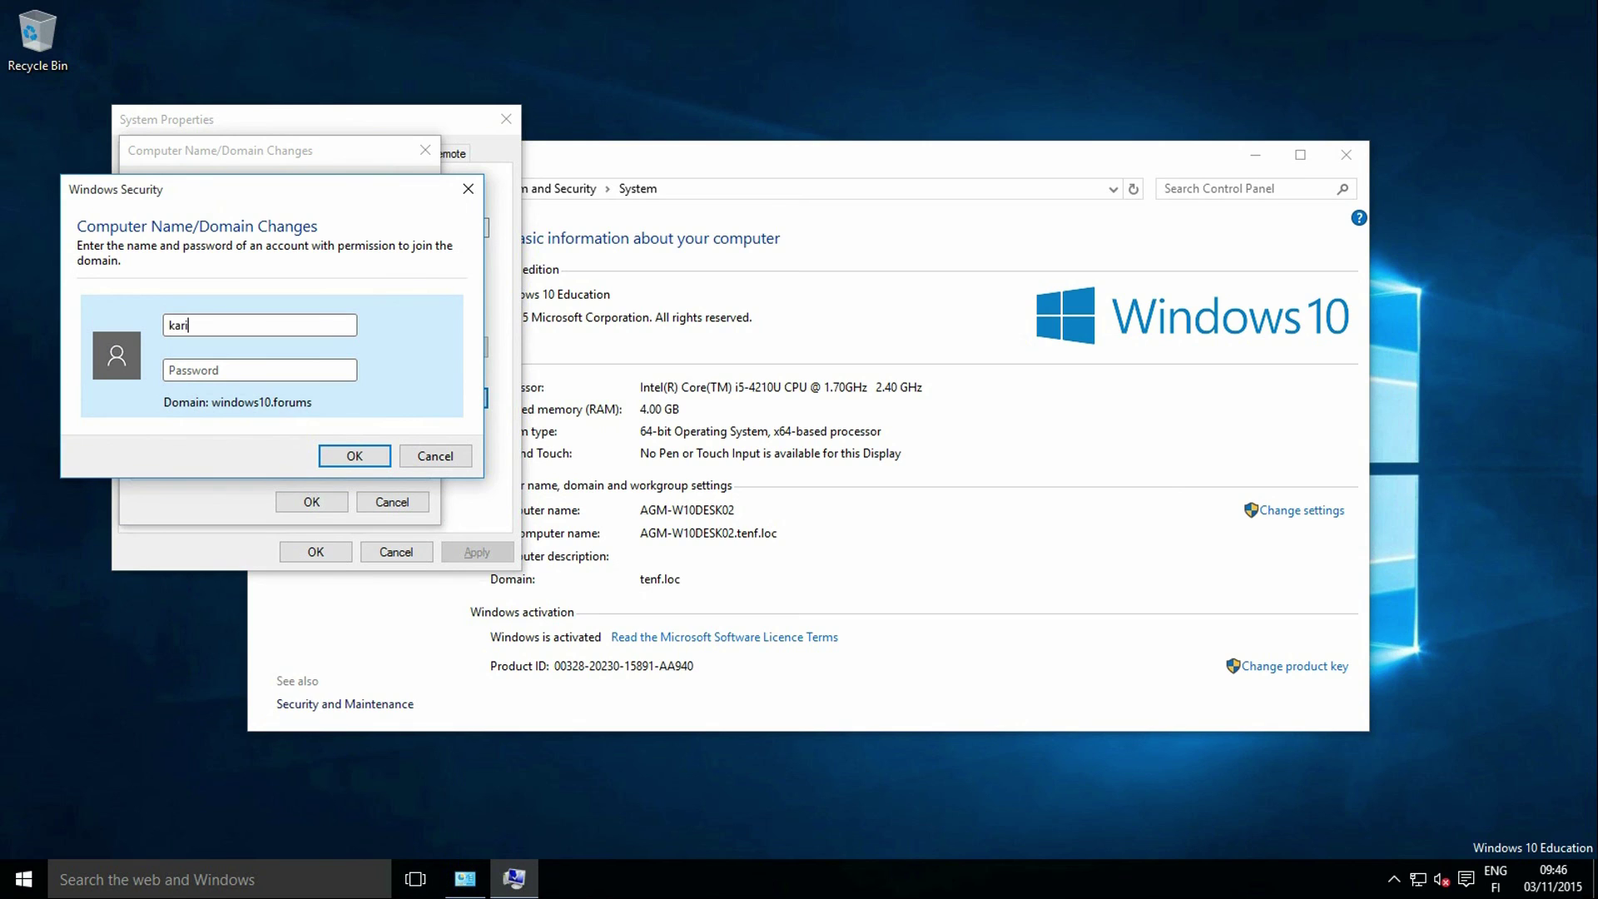
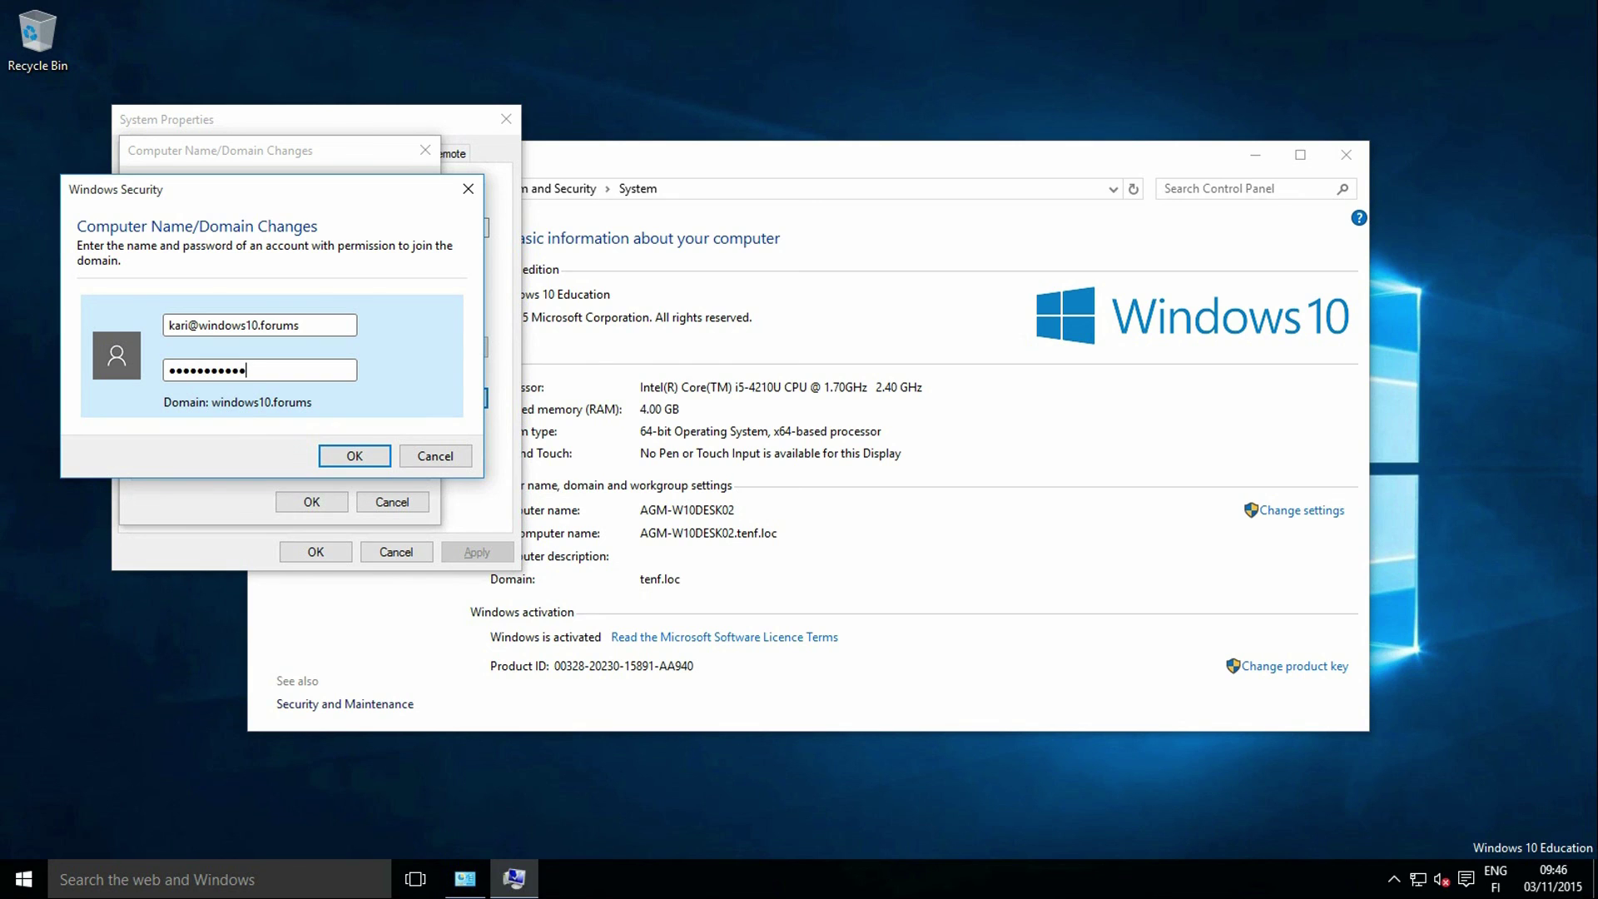
key(Return)
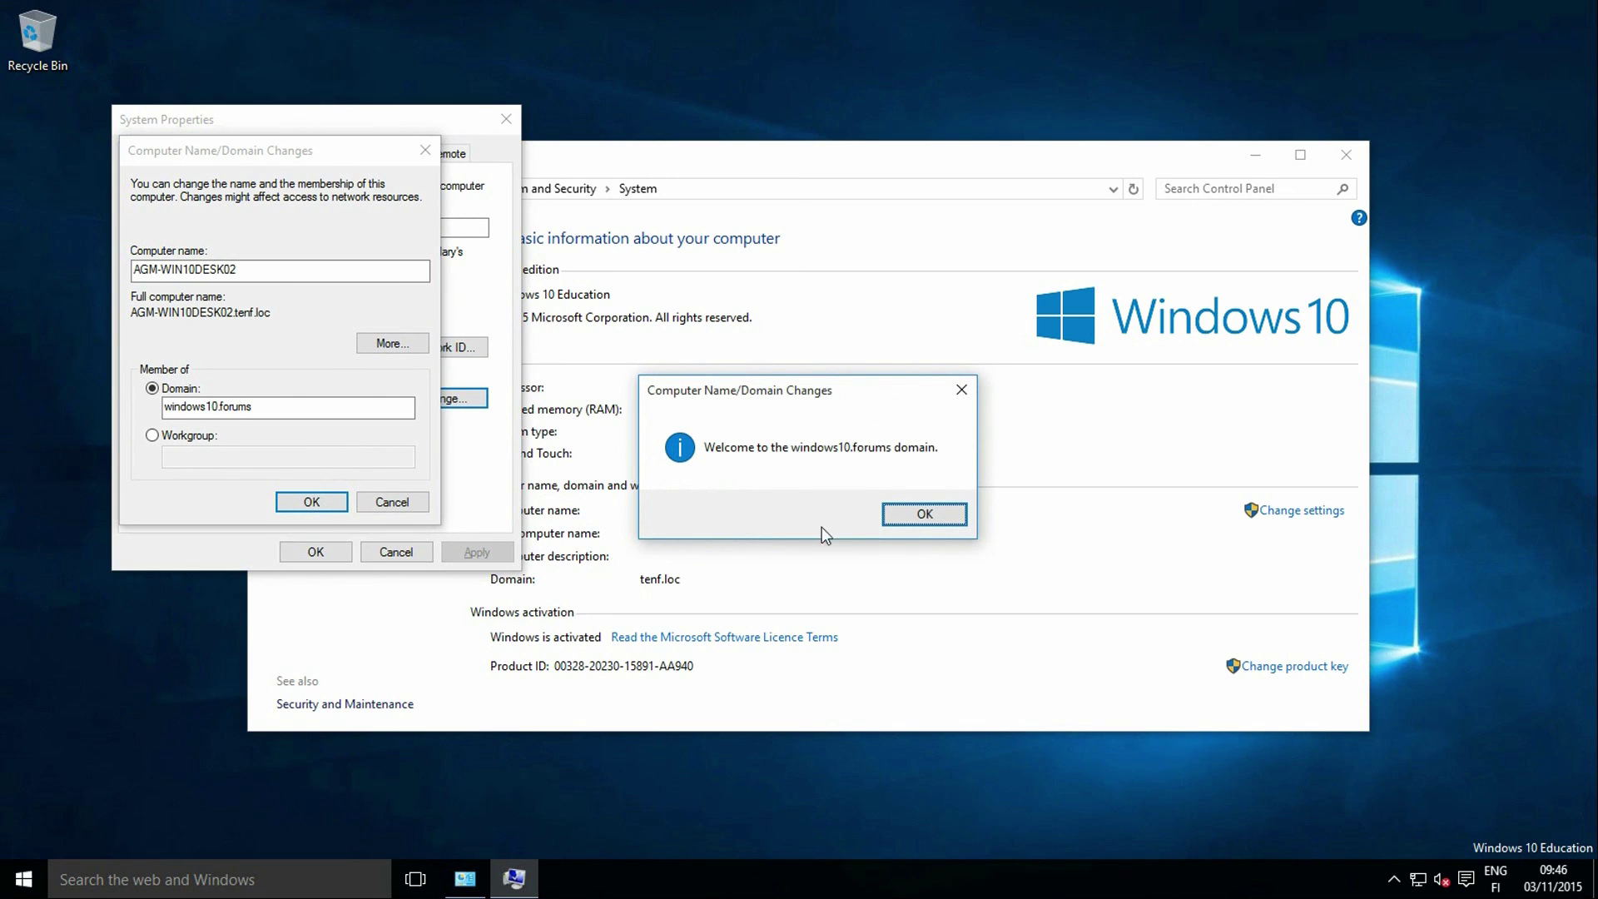
Acknowledge the welcome and restart notices, close System Properties, and restart the computer.
click(933, 518)
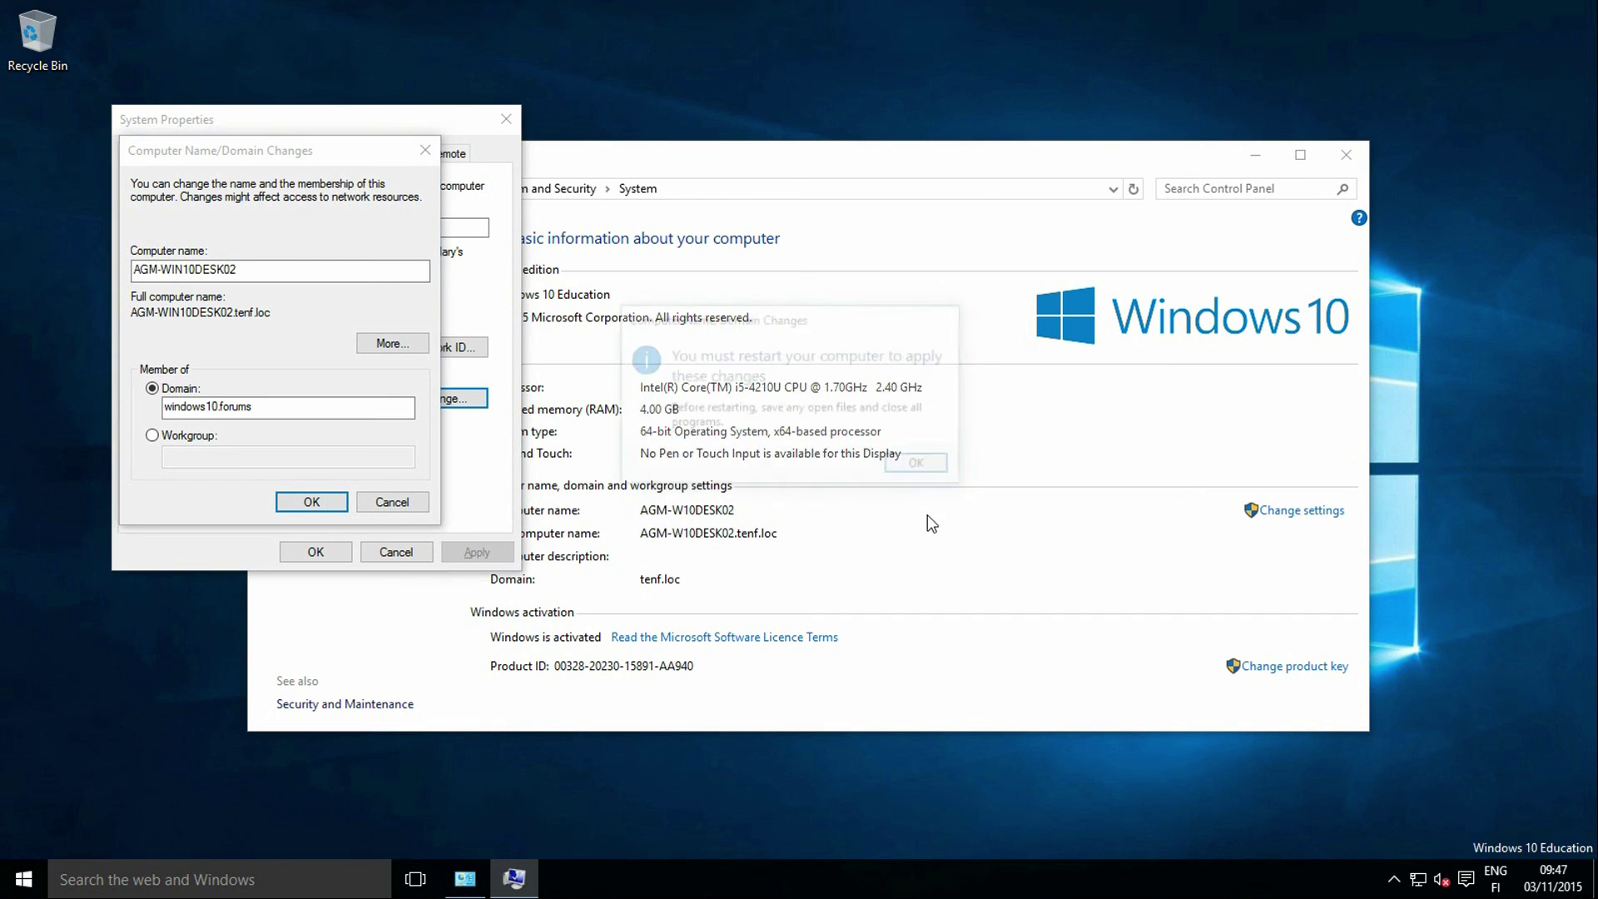
click(923, 467)
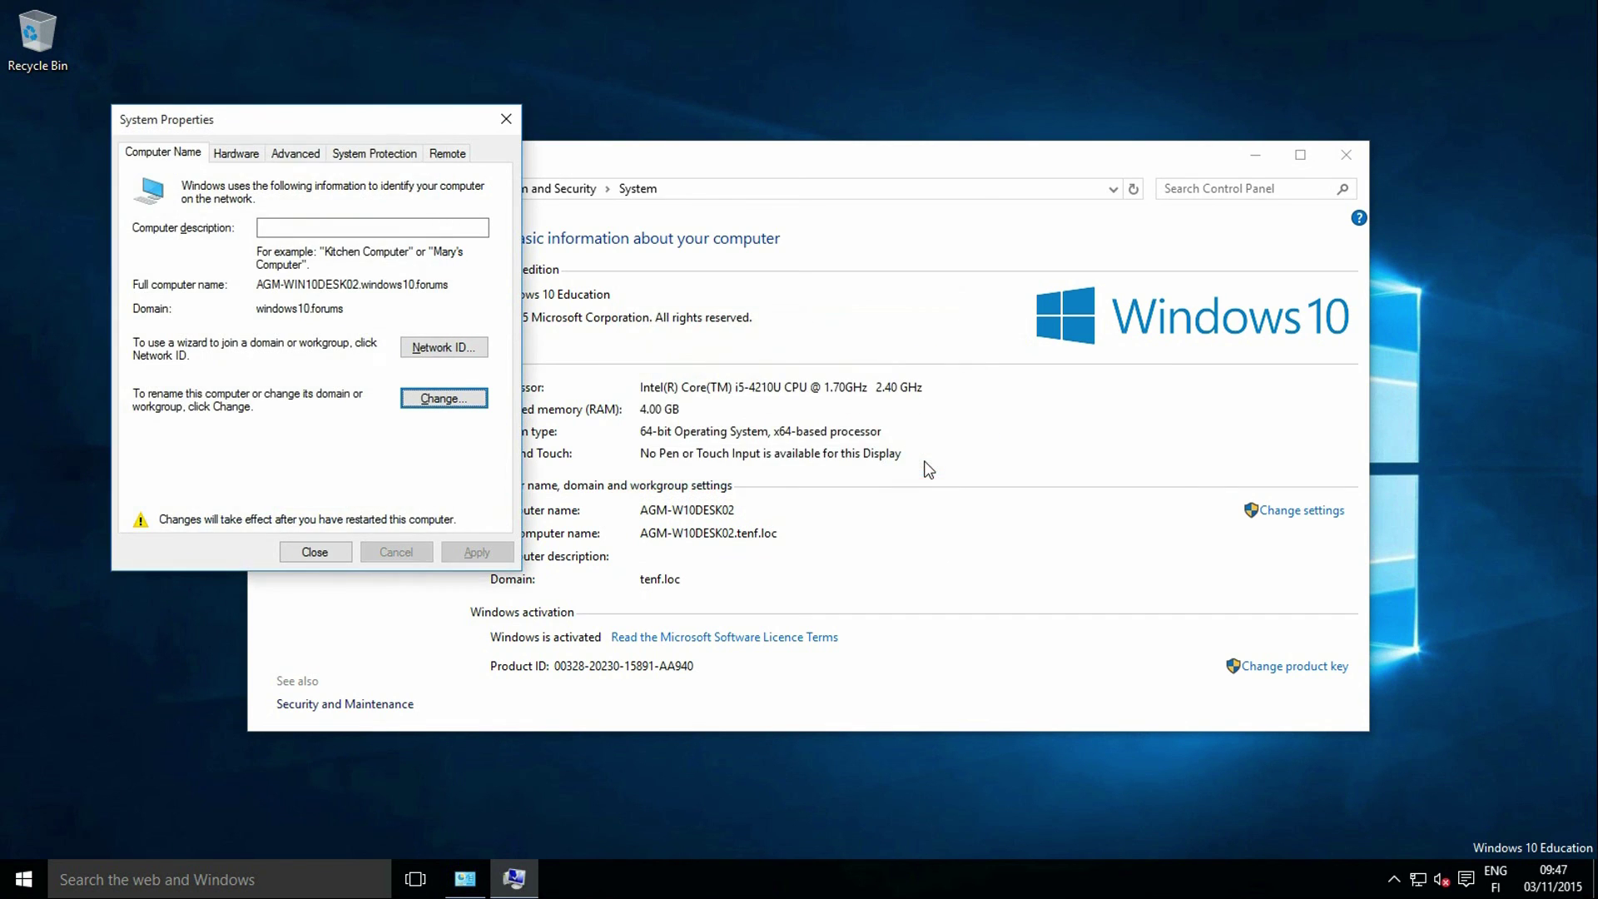
click(318, 552)
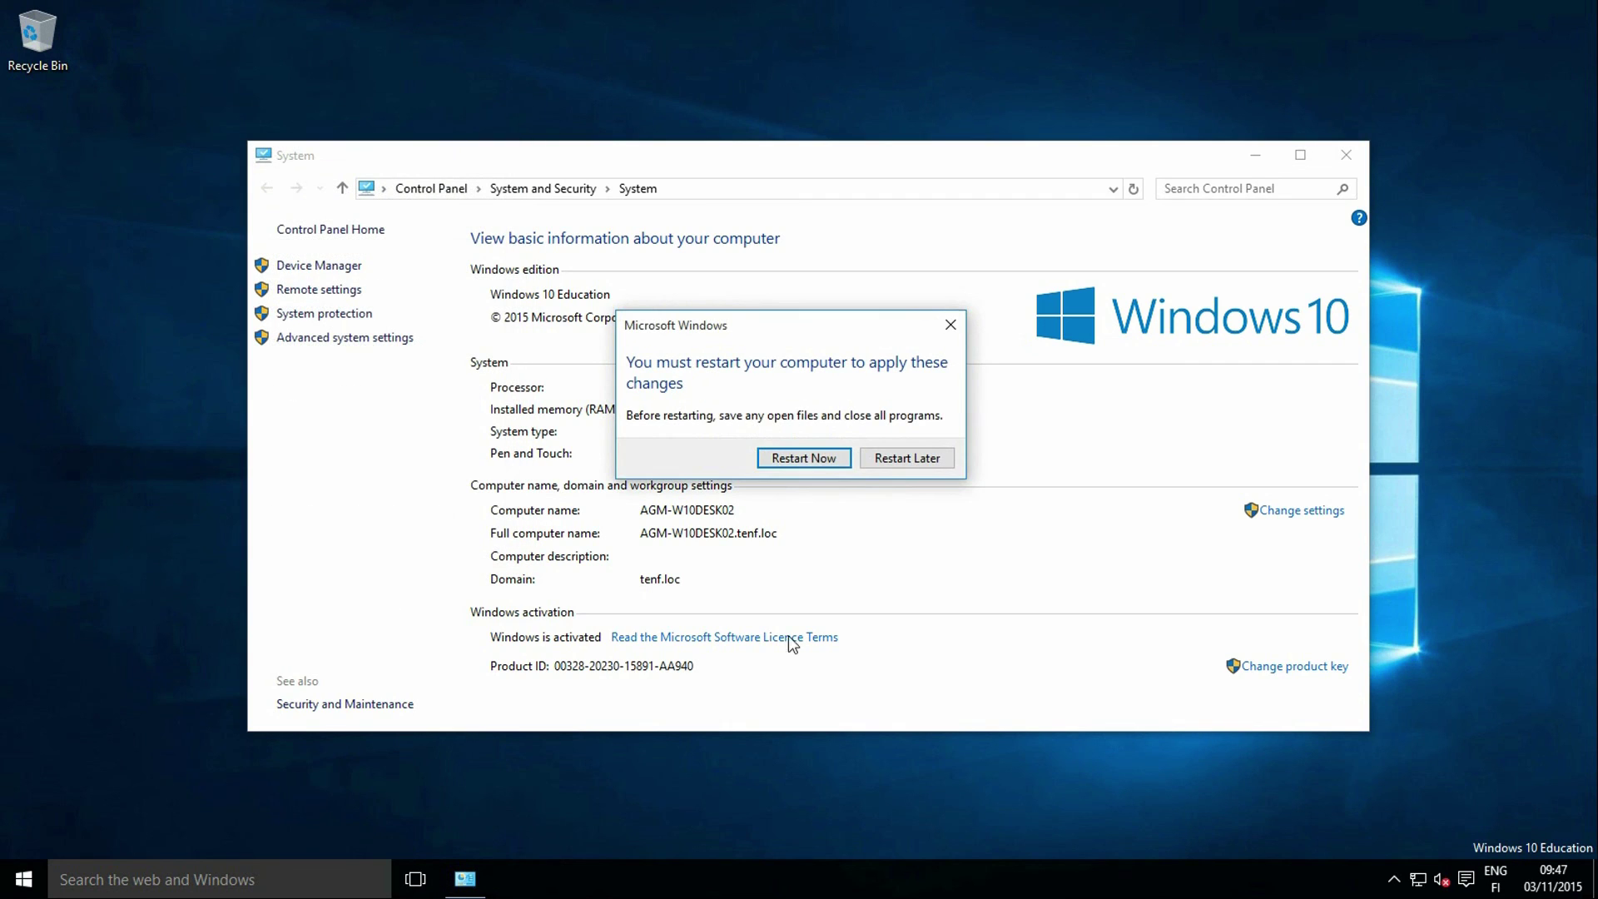
click(804, 457)
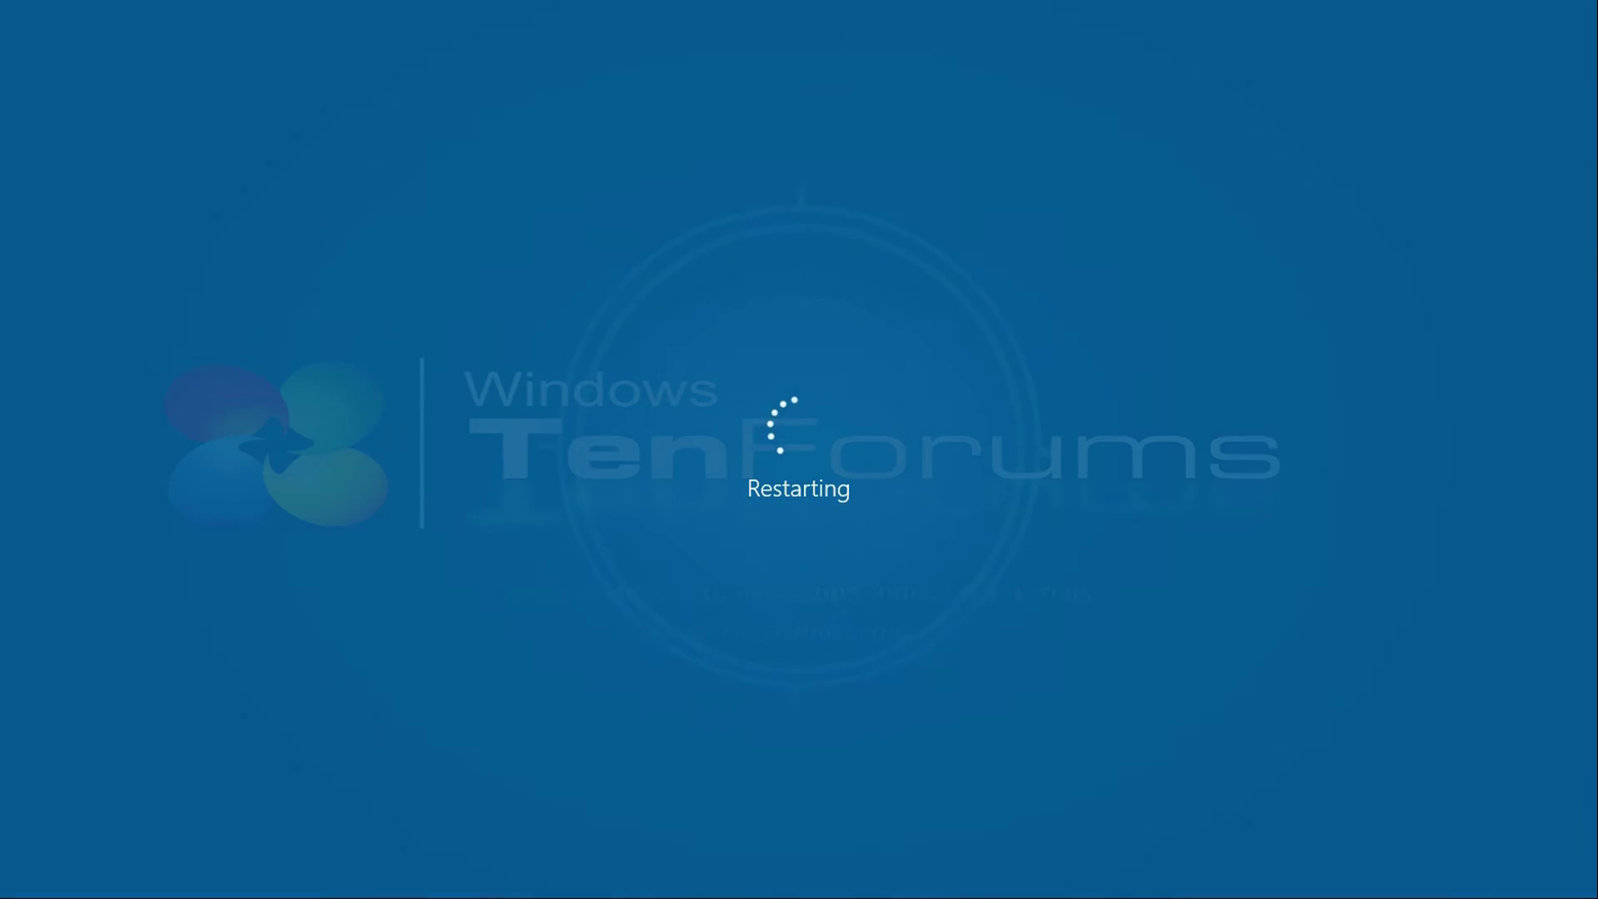